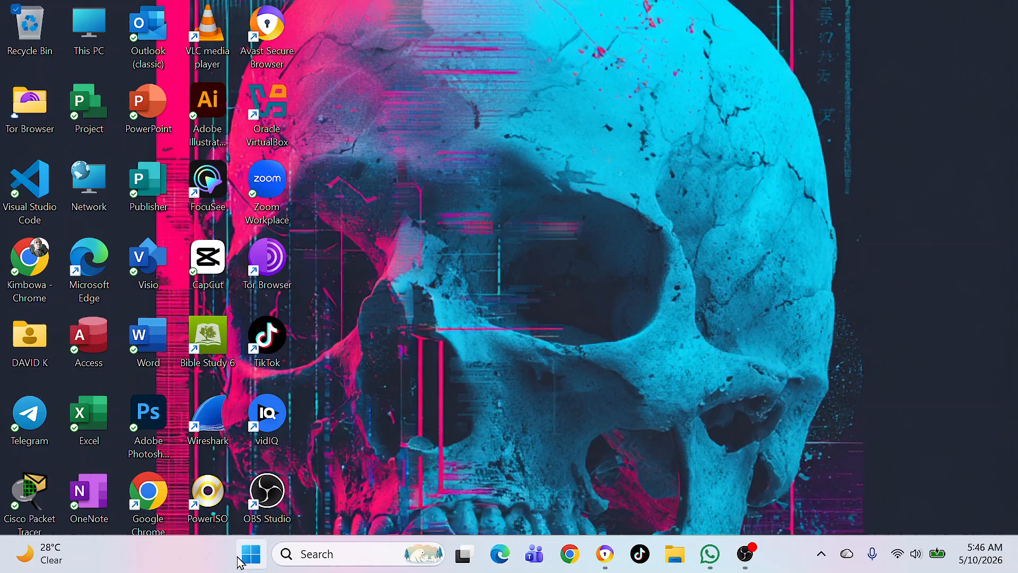
Open Word, create a blank document and insert the six-line "Module 2: Basic Typing Skills" outline text
{"action": "left_click", "coordinate": [252, 561]}
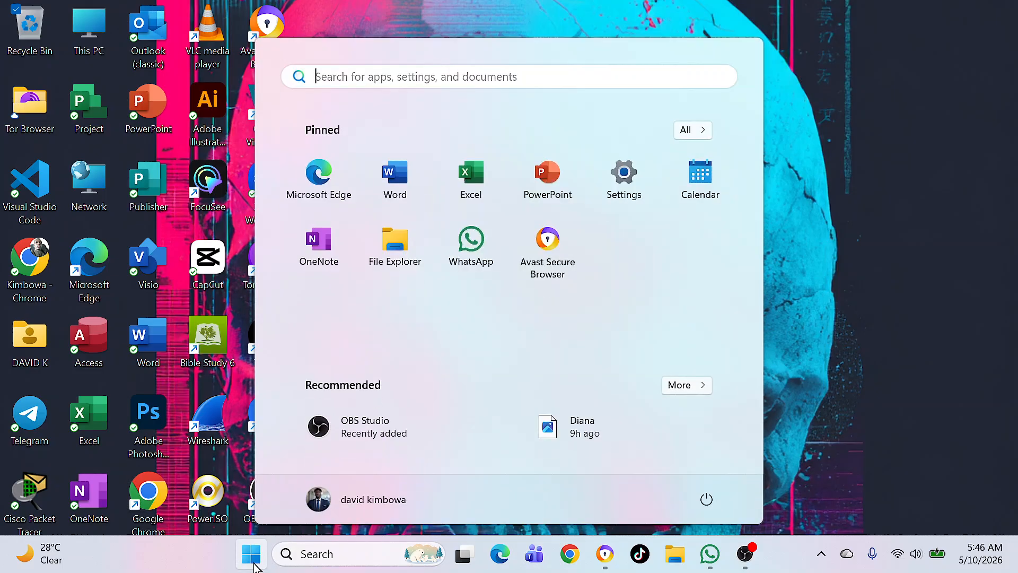
{"action": "left_click", "coordinate": [395, 181]}
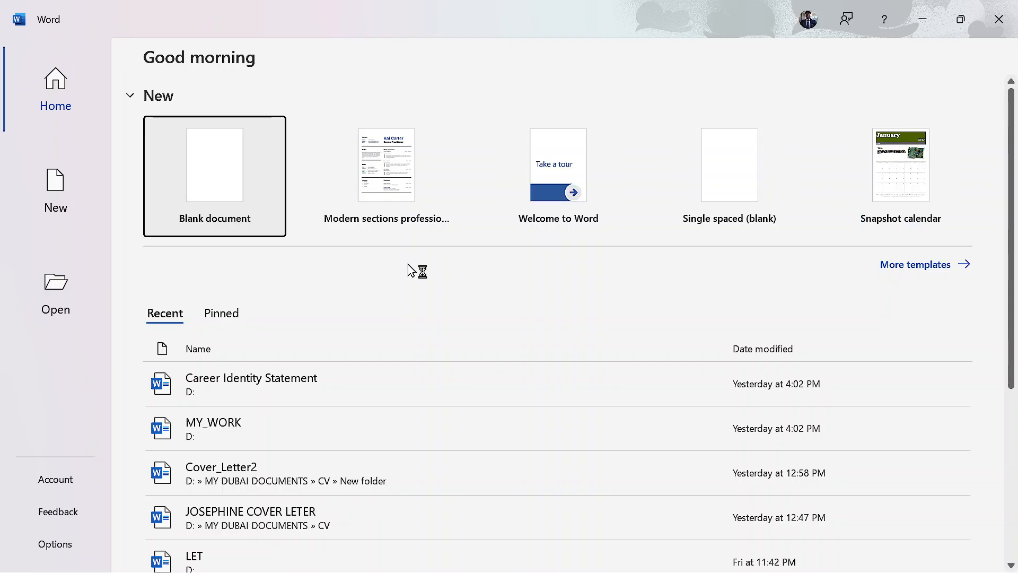
{"action": "left_click", "coordinate": [199, 143]}
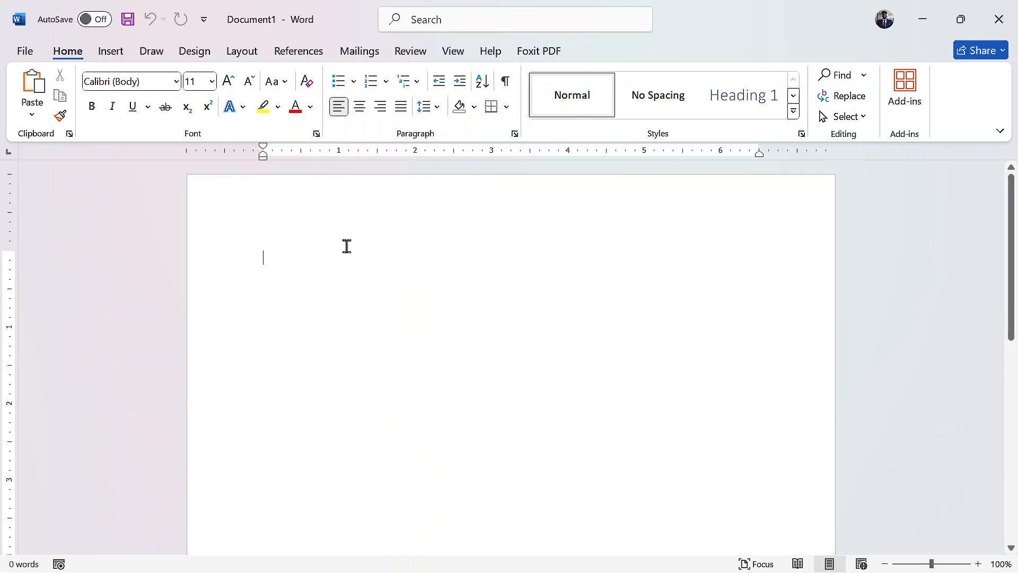
{"action": "type", "text": "🎬 Module 2: Basic Typing Skills - Typing Text in Word Moving the Cursor Correctly Selecting Text Cut, Copy & Paste Undo & Redo Find & Replace - give me  a youtube video script for the above module"}
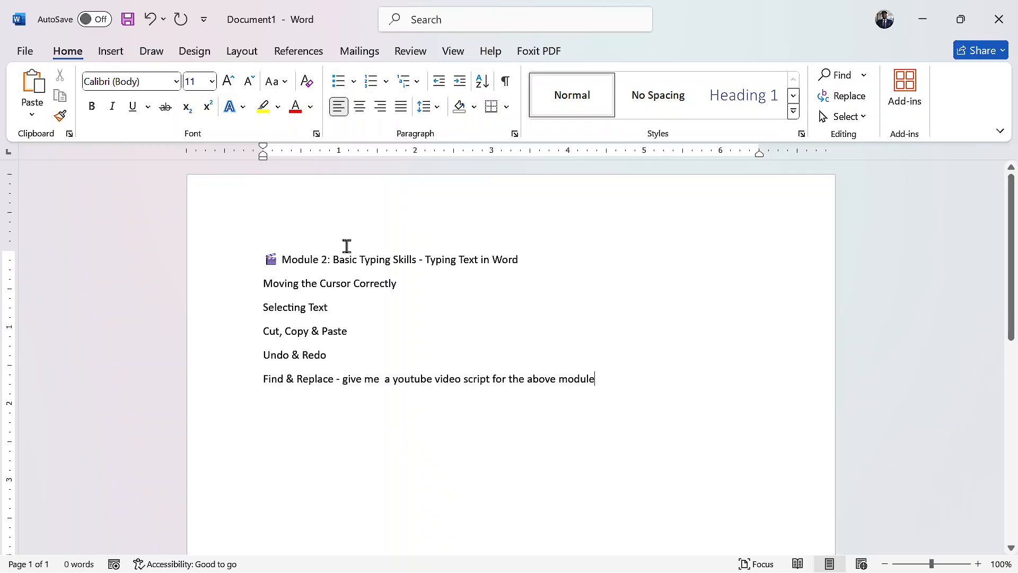
Enlarge all of the outline text to 16 pt
{"action": "left_click", "coordinate": [261, 258]}
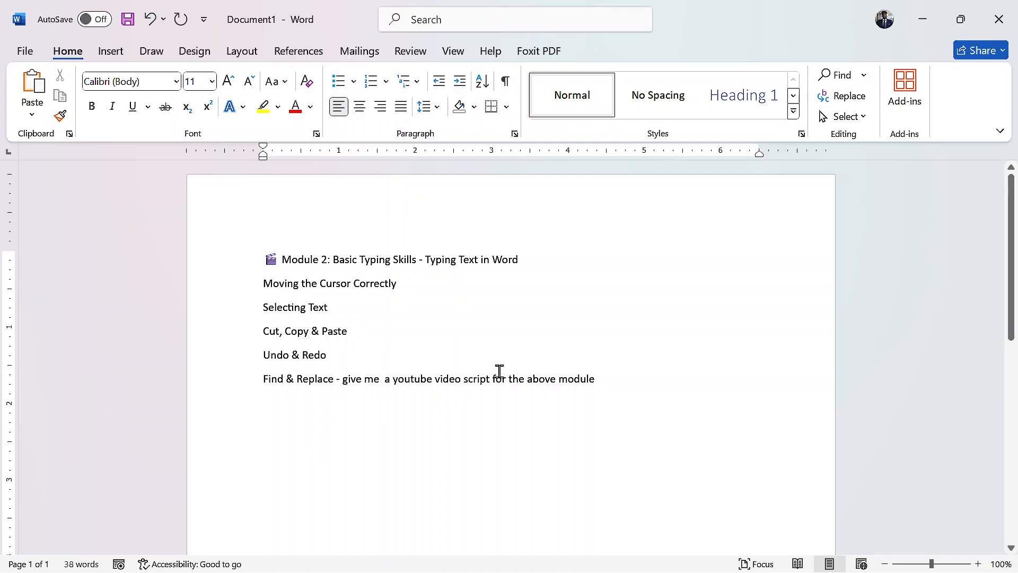
{"action": "left_click", "coordinate": [662, 400], "text": "shift"}
{"action": "key", "text": "ctrl+shift+period"}
{"action": "key", "text": "ctrl+shift+period"}
{"action": "key", "text": "ctrl+shift+period"}
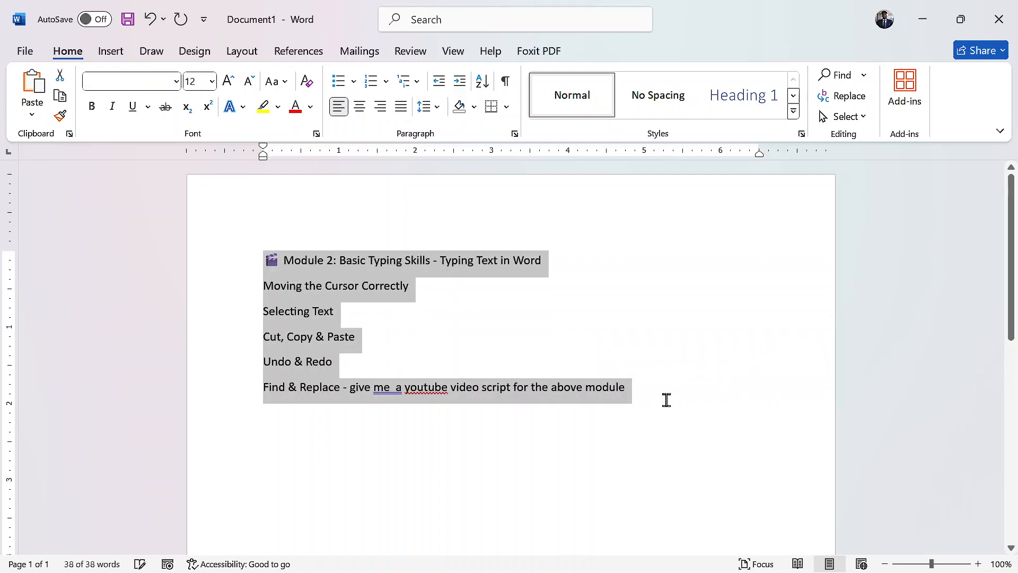
{"action": "left_click", "coordinate": [604, 364]}
Make the "Module 2" title line bold and delete the emoji at its start
{"action": "left_click_drag", "start_coordinate": [654, 256], "coordinate": [218, 251]}
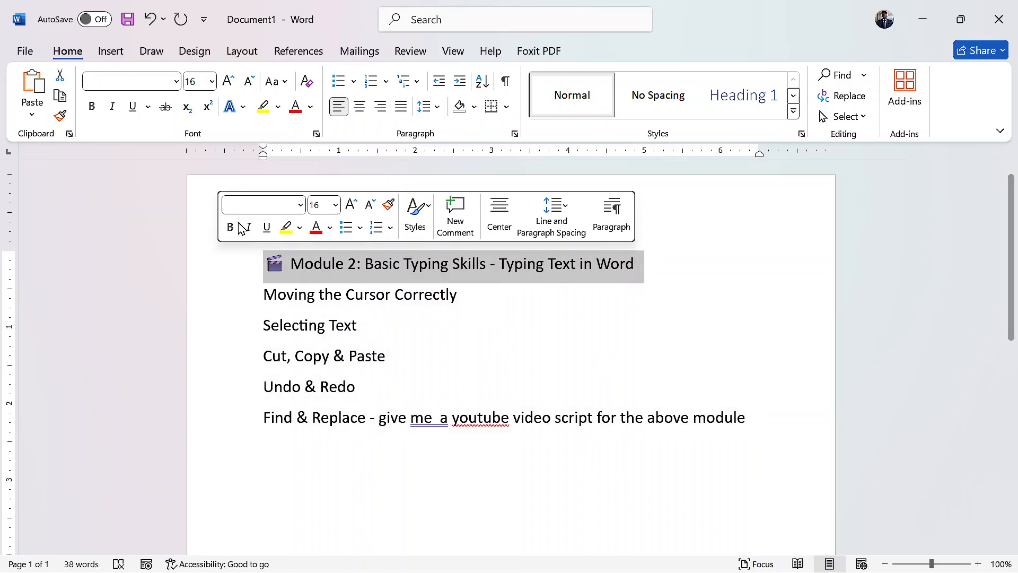
{"action": "left_click", "coordinate": [229, 229]}
{"action": "left_click", "coordinate": [291, 263]}
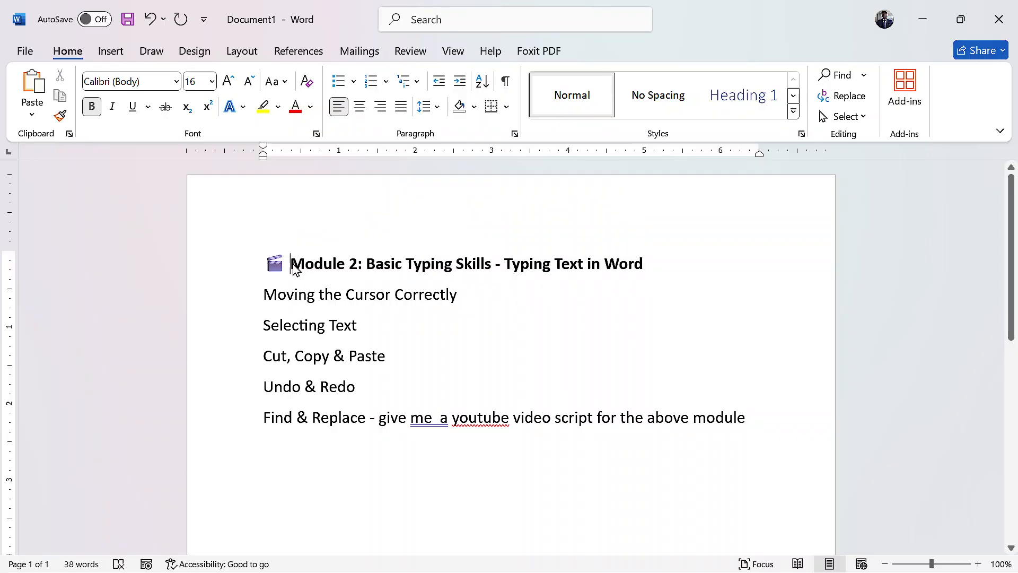
{"action": "key", "text": "BackSpace"}
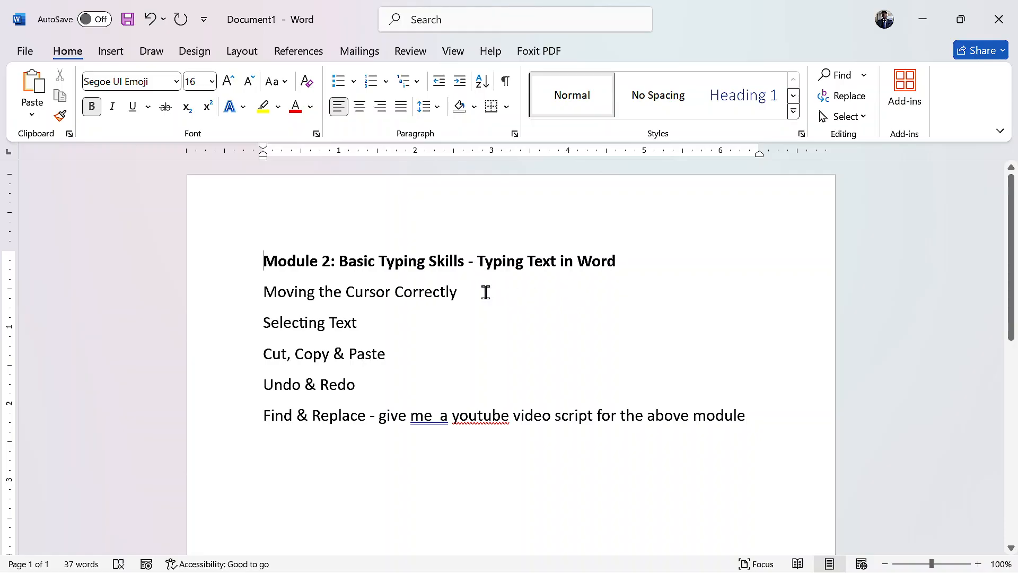
Delete the dash and the "give me a youtube video script for the above module" text after "Find & Replace"
{"action": "left_click_drag", "start_coordinate": [265, 294], "coordinate": [415, 384]}
{"action": "left_click_drag", "start_coordinate": [380, 416], "coordinate": [791, 409]}
{"action": "key", "text": "Delete"}
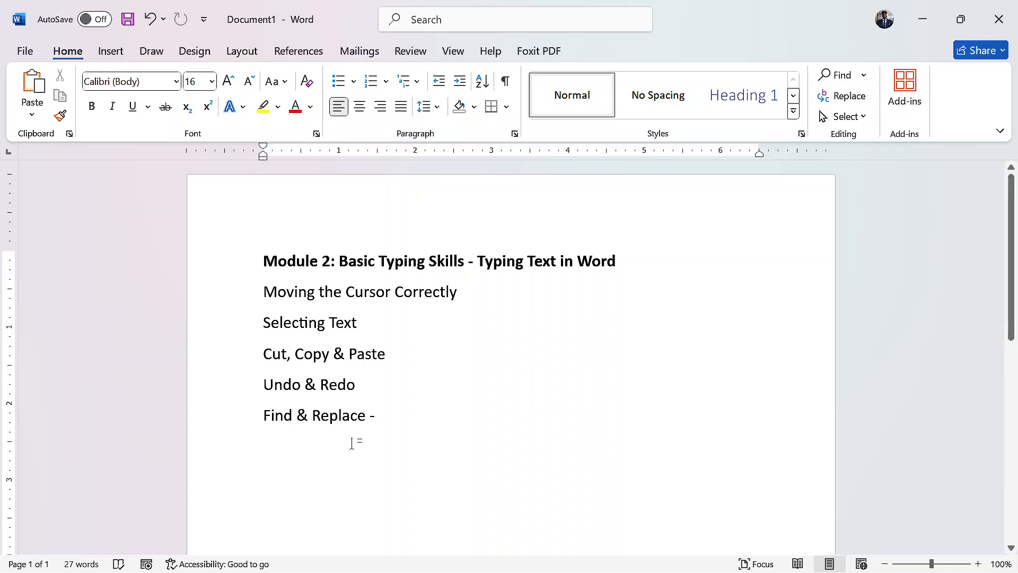
{"action": "key", "text": "BackSpace"}
{"action": "key", "text": "BackSpace"}
{"action": "key", "text": "ctrl+z"}
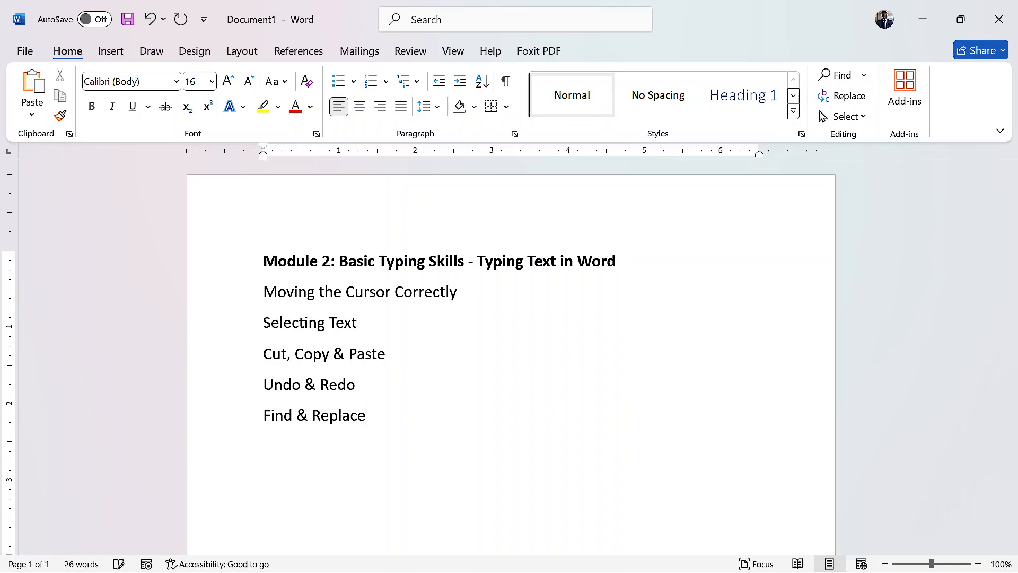
Turn the five topic lines from "Moving the Cursor Correctly" to "Find & Replace" into a numbered list
{"action": "key", "text": "ctrl+shift+Up"}
{"action": "key", "text": "ctrl+shift+Up"}
{"action": "key", "text": "ctrl+shift+Up"}
{"action": "key", "text": "ctrl+shift+Up"}
{"action": "key", "text": "ctrl+shift+Up"}
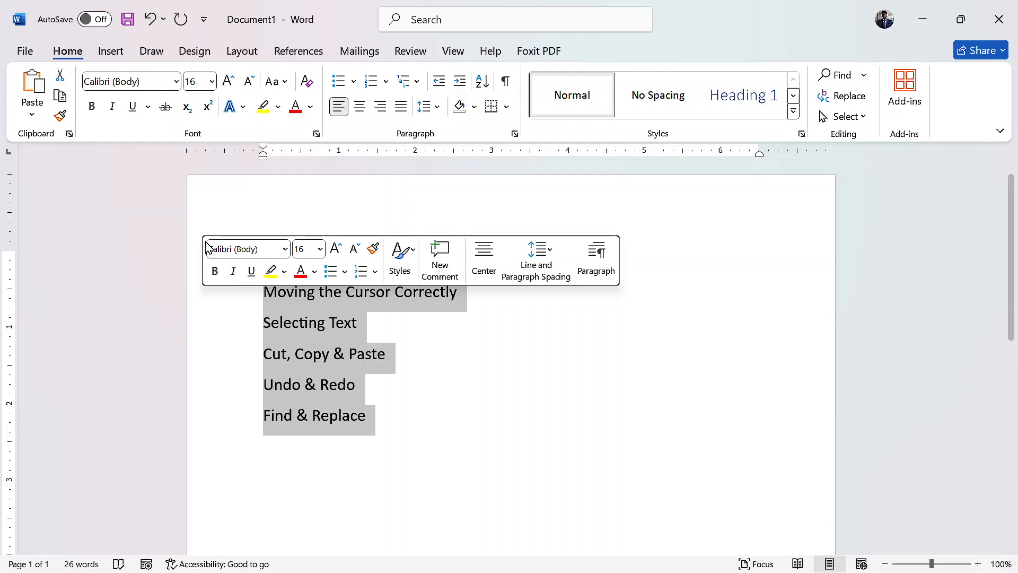
{"action": "left_click", "coordinate": [361, 270]}
{"action": "left_click", "coordinate": [445, 356]}
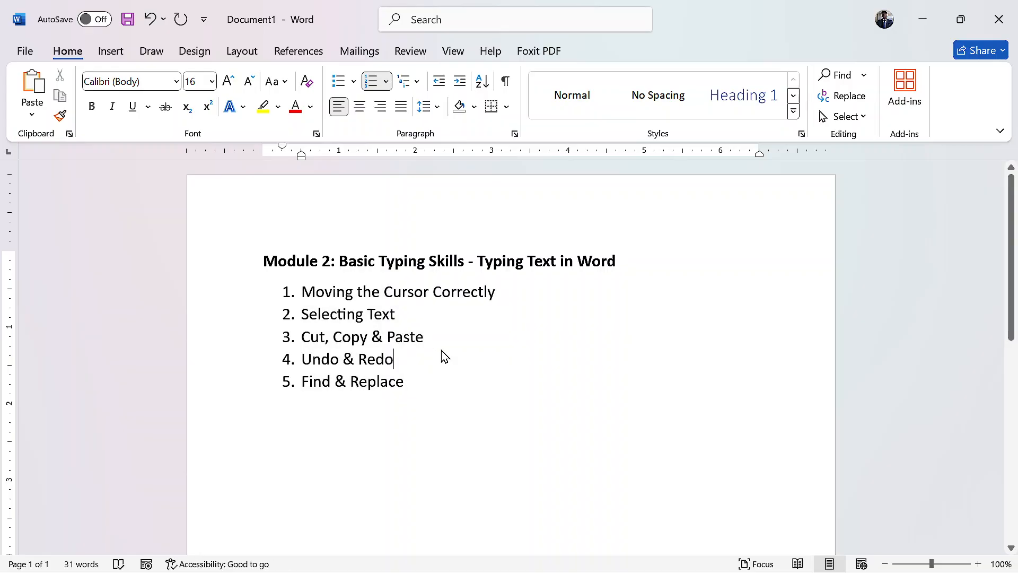
{"action": "left_click", "coordinate": [438, 389]}
Add an empty unnumbered line beneath the list item "Moving the Cursor Correctly"
{"action": "left_click", "coordinate": [511, 293]}
{"action": "key", "text": "Return"}
{"action": "key", "text": "BackSpace"}
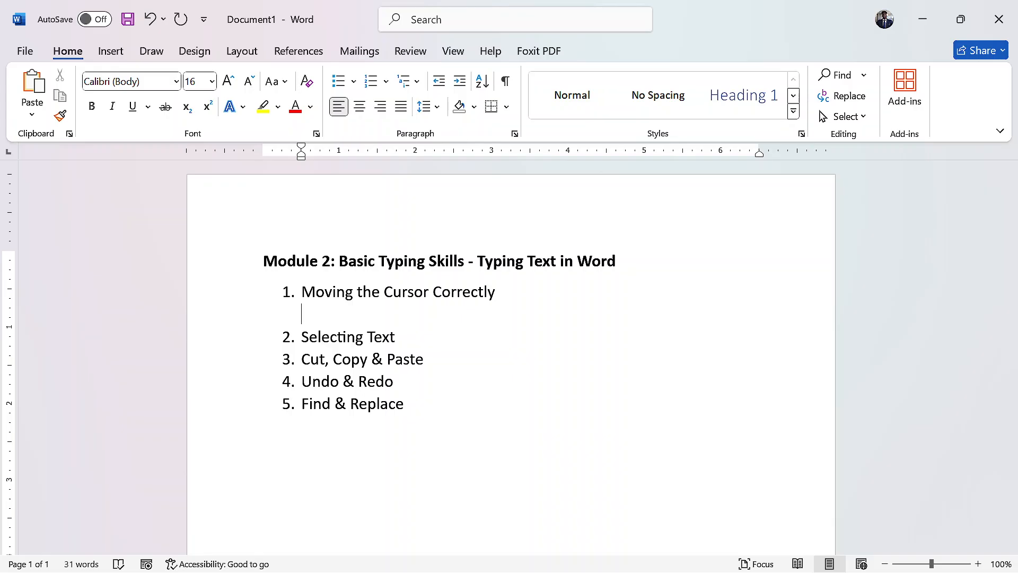
Place the cursor at several different spots in the blank line, the title and the numbered items
{"action": "double_click", "coordinate": [316, 312]}
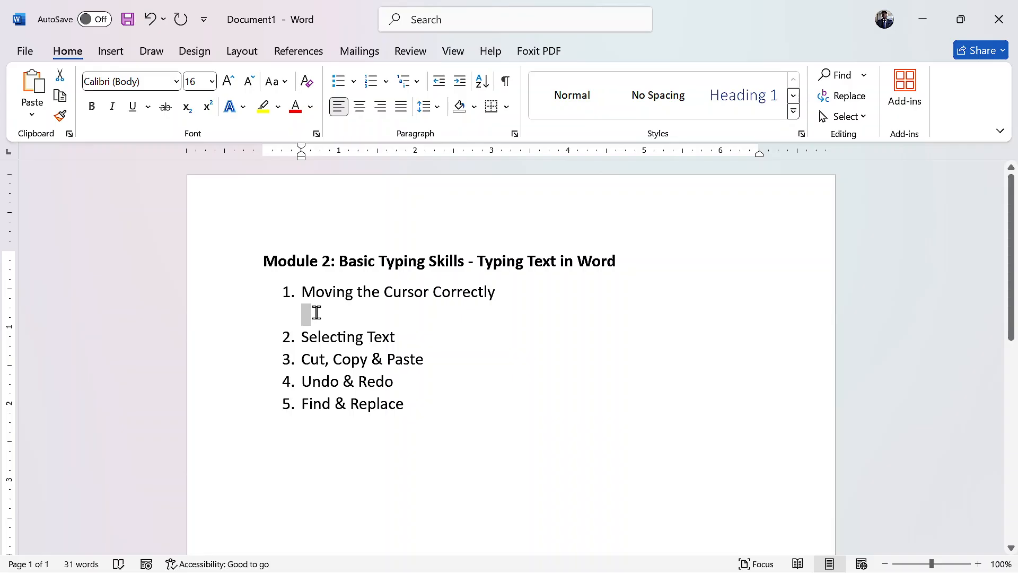
{"action": "left_click", "coordinate": [308, 321]}
{"action": "left_click", "coordinate": [305, 336]}
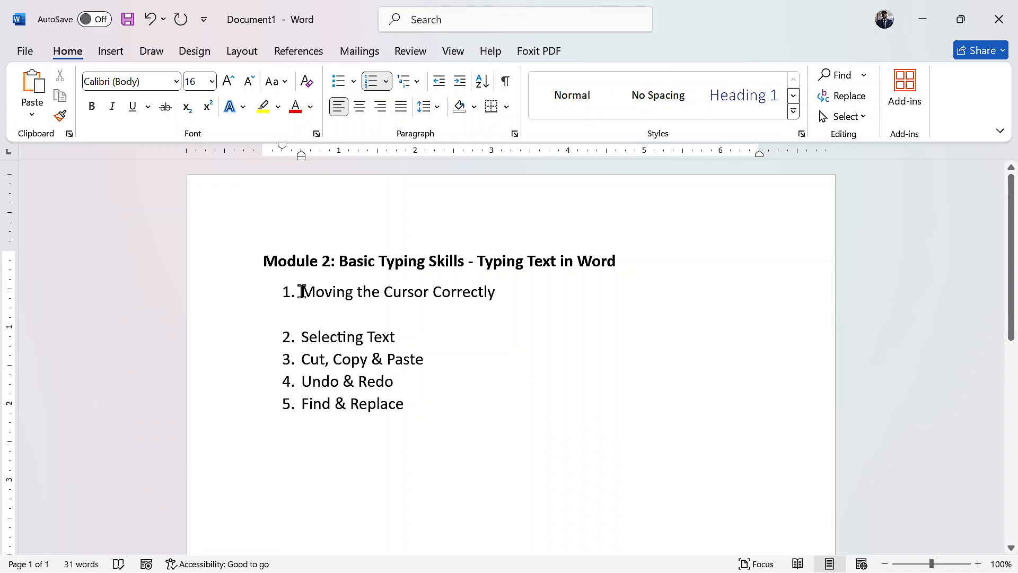
{"action": "left_click", "coordinate": [364, 262]}
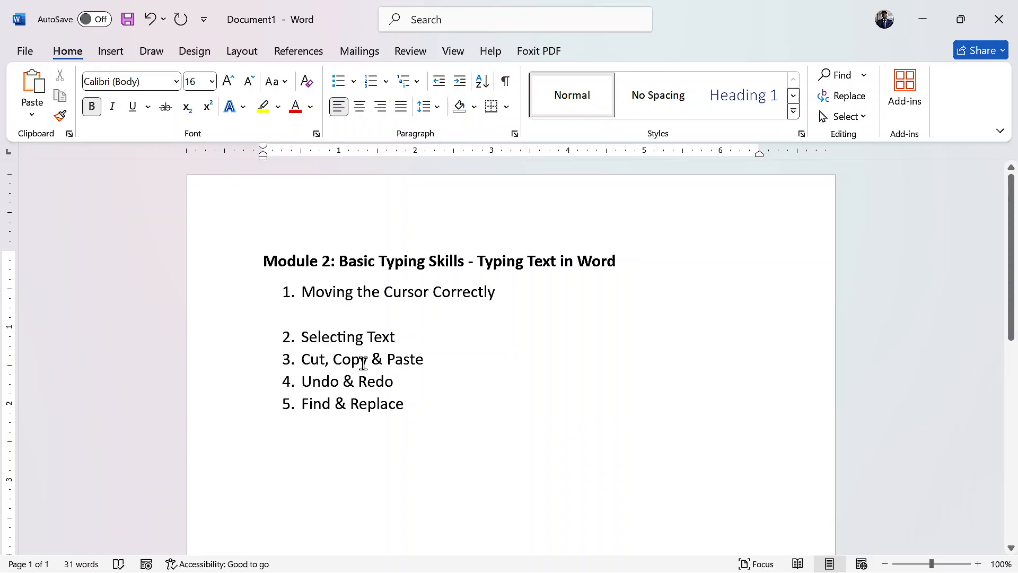
{"action": "left_click", "coordinate": [359, 385]}
{"action": "left_click", "coordinate": [334, 405]}
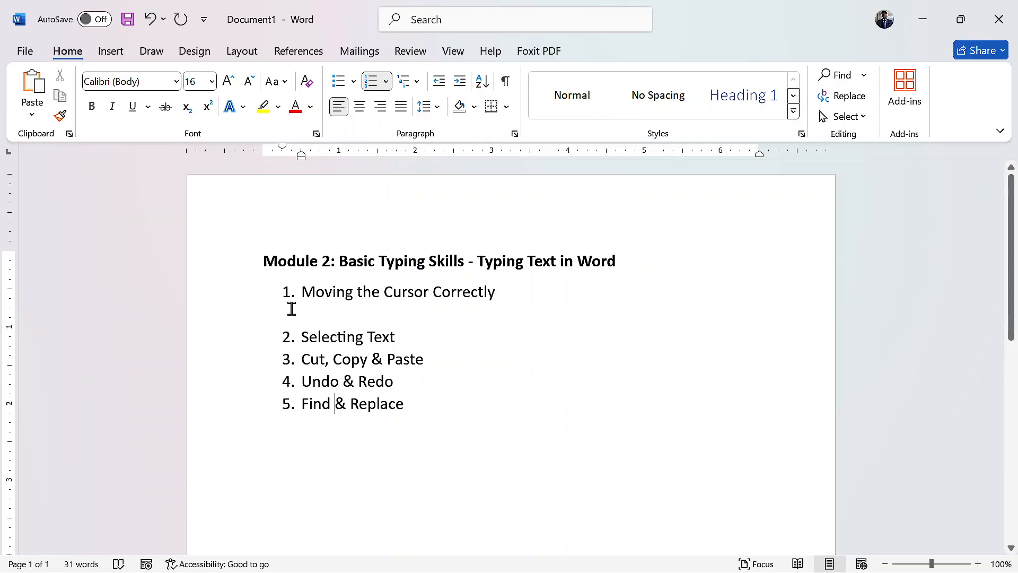
Write "Taping using the mouse in the places where you want the cursor to go" on the blank line under item 1
{"action": "left_click", "coordinate": [312, 314]}
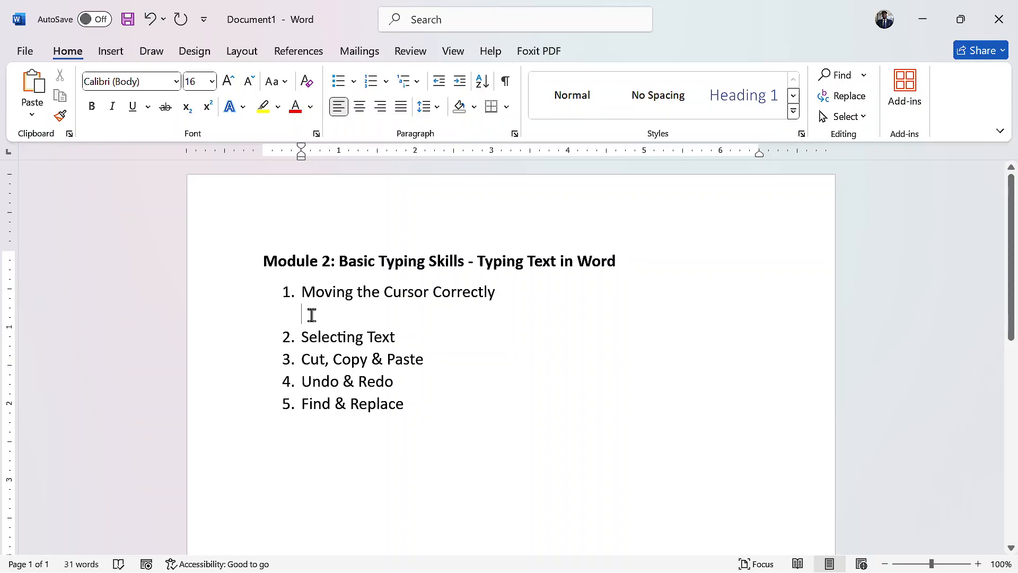
{"action": "type", "text": "Taping using the mose"}
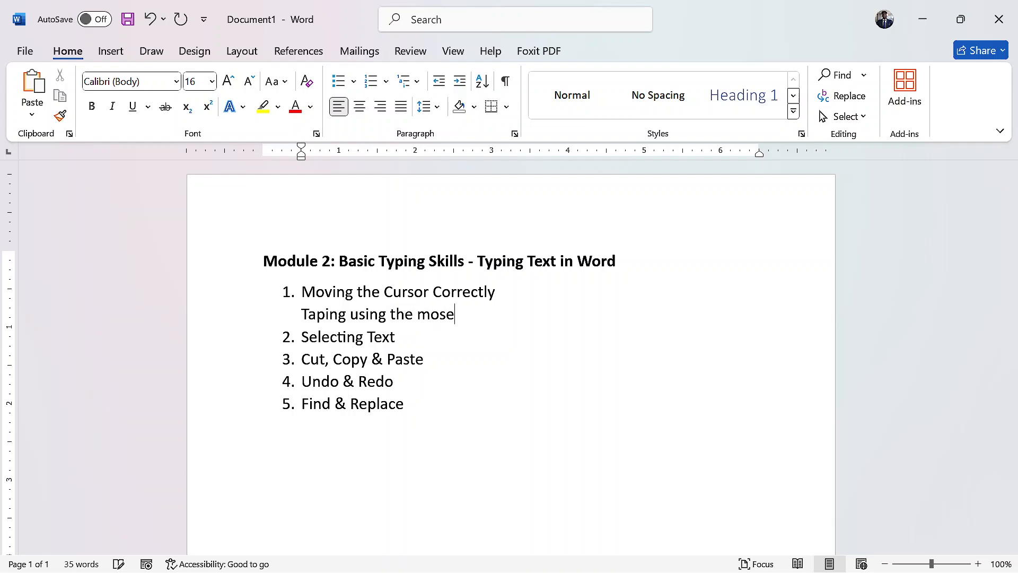
{"action": "key", "text": "BackSpace"}
{"action": "key", "text": "BackSpace"}
{"action": "key", "text": "BackSpace"}
{"action": "type", "text": "ouse u"}
{"action": "key", "text": "BackSpace"}
{"action": "type", "text": "in the pl"}
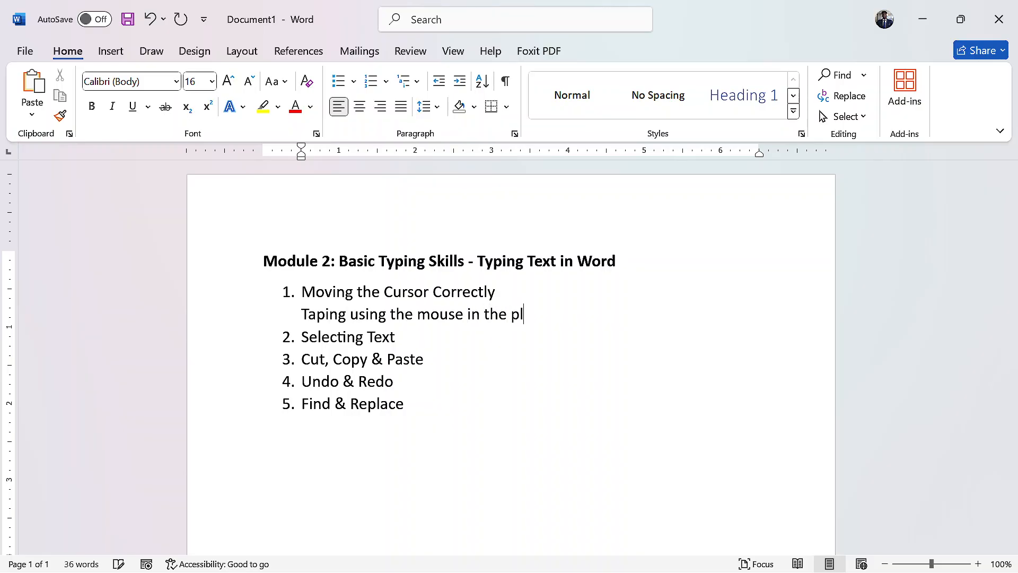
{"action": "type", "text": "aces where you "}
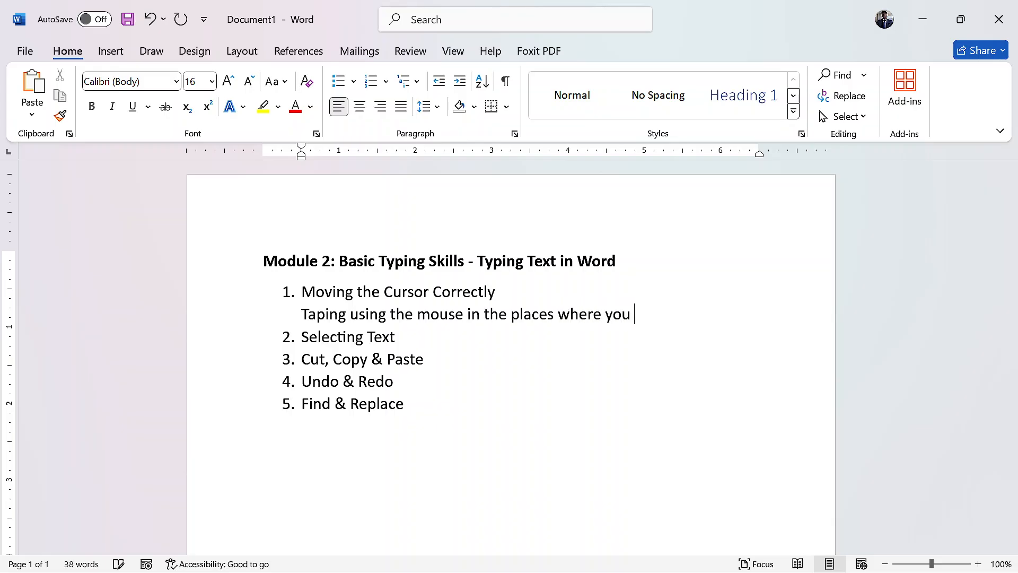
{"action": "type", "text": "want the"}
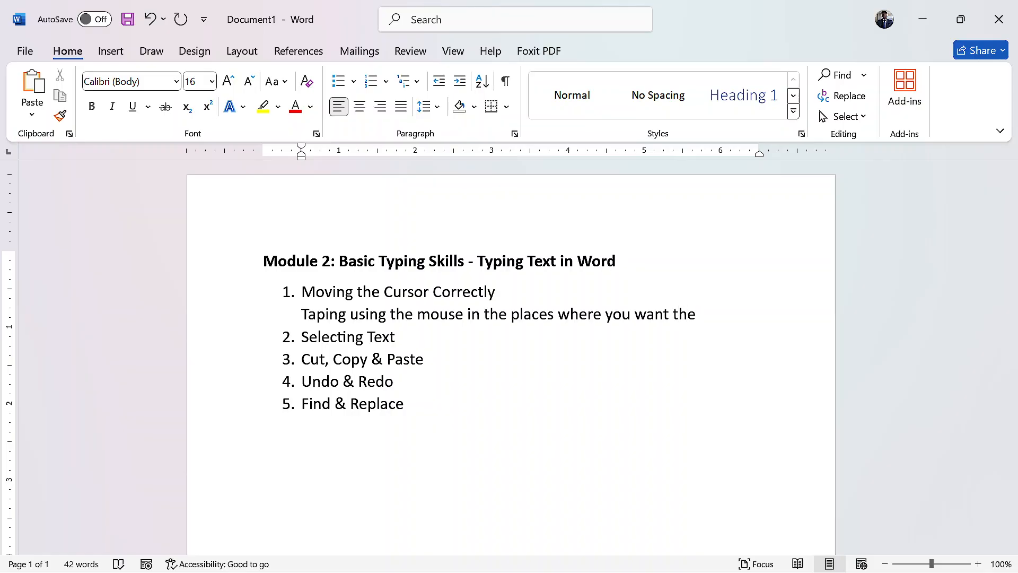
{"action": "type", "text": " cursor to go"}
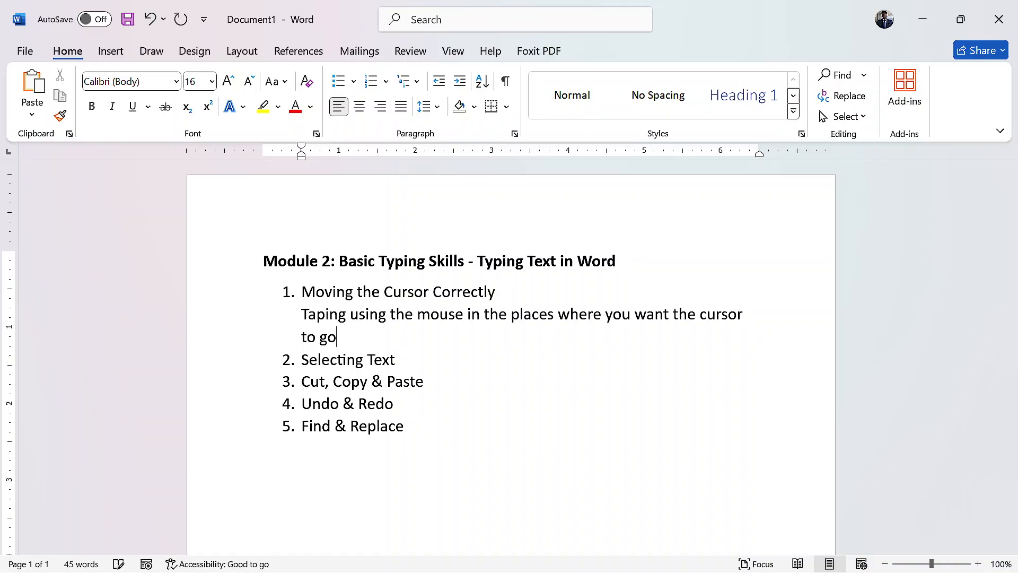
Add the line "Using arrow keys" below the sentence about using the mouse
{"action": "left_click", "coordinate": [296, 315]}
{"action": "left_click", "coordinate": [345, 339]}
{"action": "key", "text": "Return"}
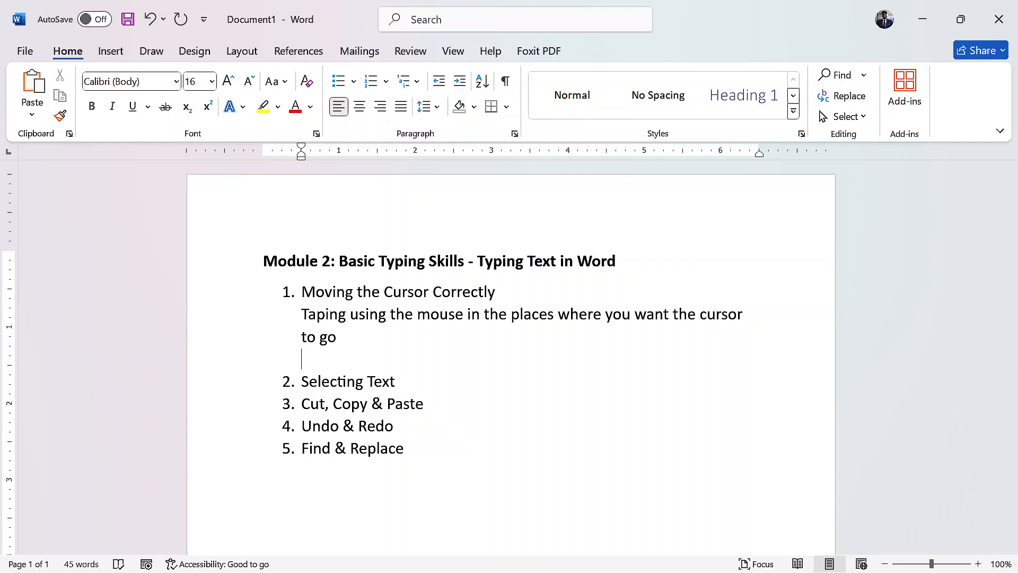
{"action": "type", "text": "Using arrow keys"}
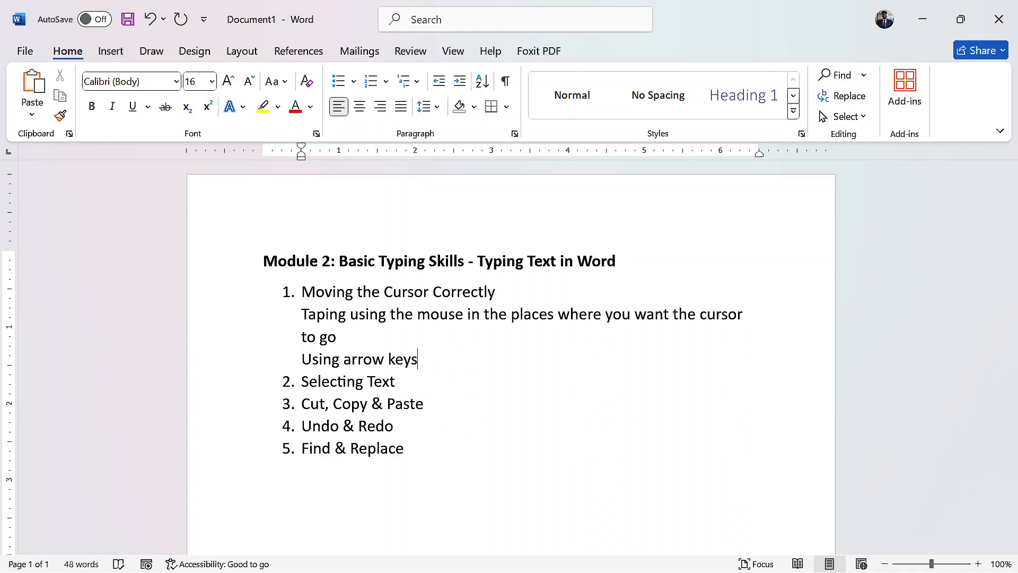
Move the cursor character by character and line by line through the numbered items, ending in the "Using arrow keys" line
{"action": "key", "text": "Down"}
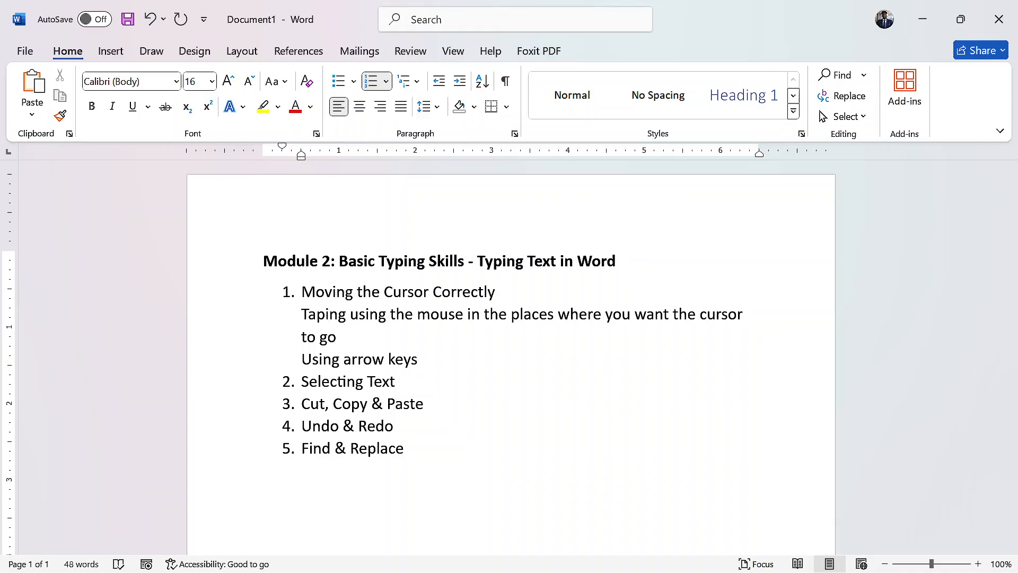
{"action": "key", "text": "Right"}
{"action": "key", "text": "Right"}
{"action": "key", "text": "Right"}
{"action": "key", "text": "Right"}
{"action": "key", "text": "Right"}
{"action": "key", "text": "Right"}
{"action": "key", "text": "Right"}
{"action": "key", "text": "Right"}
{"action": "key", "text": "Right"}
{"action": "key", "text": "Right"}
{"action": "key", "text": "Left"}
{"action": "key", "text": "Left"}
{"action": "key", "text": "Left"}
{"action": "key", "text": "Left"}
{"action": "key", "text": "Left"}
{"action": "key", "text": "Left"}
{"action": "key", "text": "Down"}
{"action": "key", "text": "Down"}
{"action": "key", "text": "Up"}
{"action": "key", "text": "Up"}
{"action": "key", "text": "Up"}
{"action": "key", "text": "Up"}
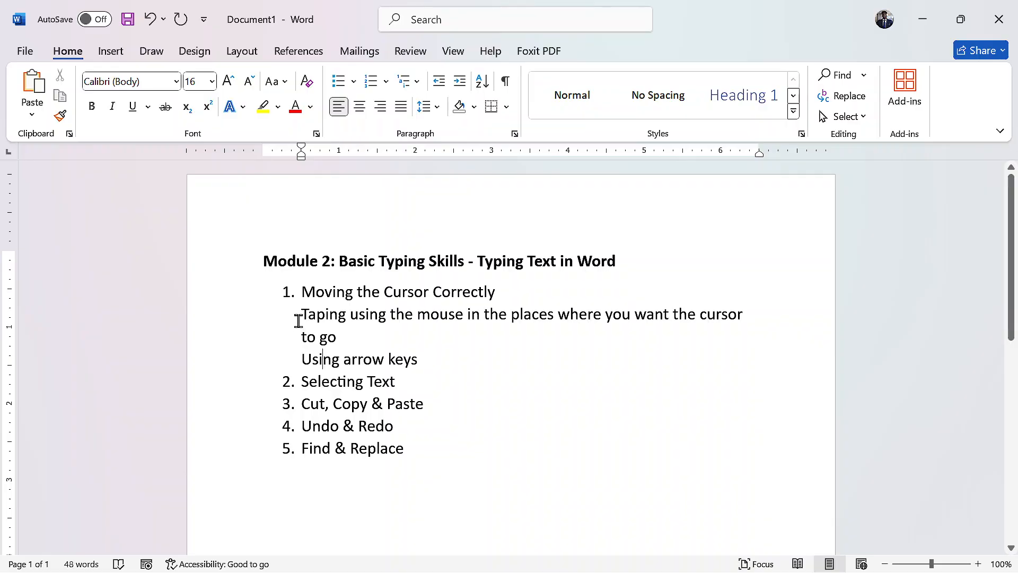
Format the mouse and arrow-key lines under item 1 as a bulleted list
{"action": "left_click_drag", "start_coordinate": [300, 315], "coordinate": [427, 358]}
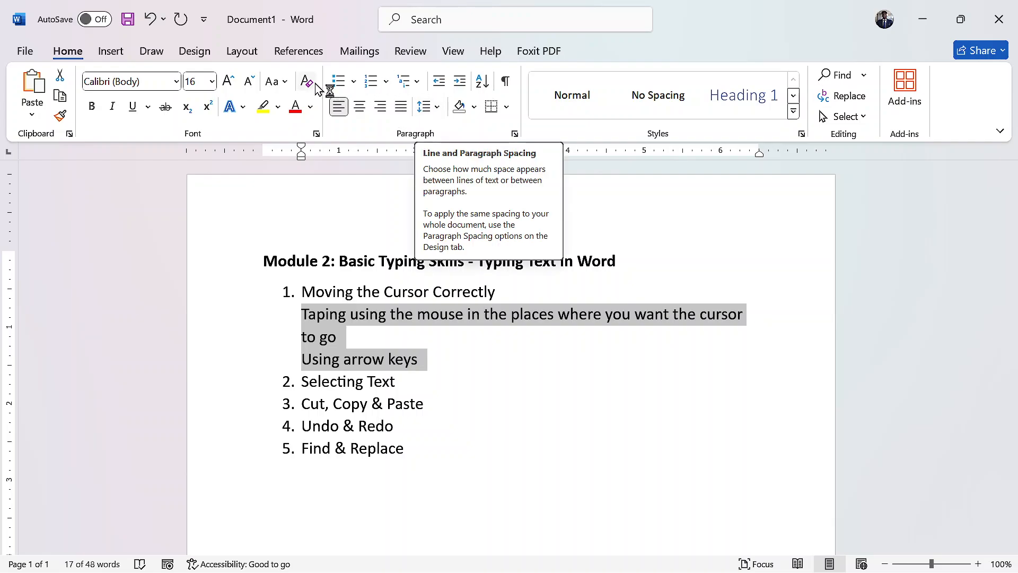
{"action": "left_click", "coordinate": [339, 84]}
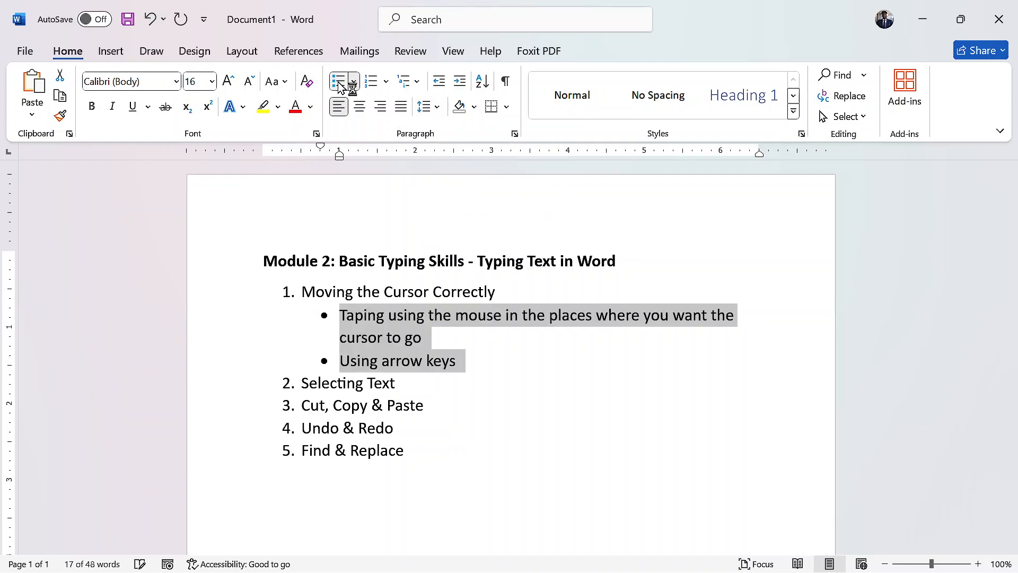
Add the bullets "Using the enter Key" and "Using the tab Key" after "Using arrow keys"
{"action": "left_click", "coordinate": [467, 364]}
{"action": "key", "text": "Return"}
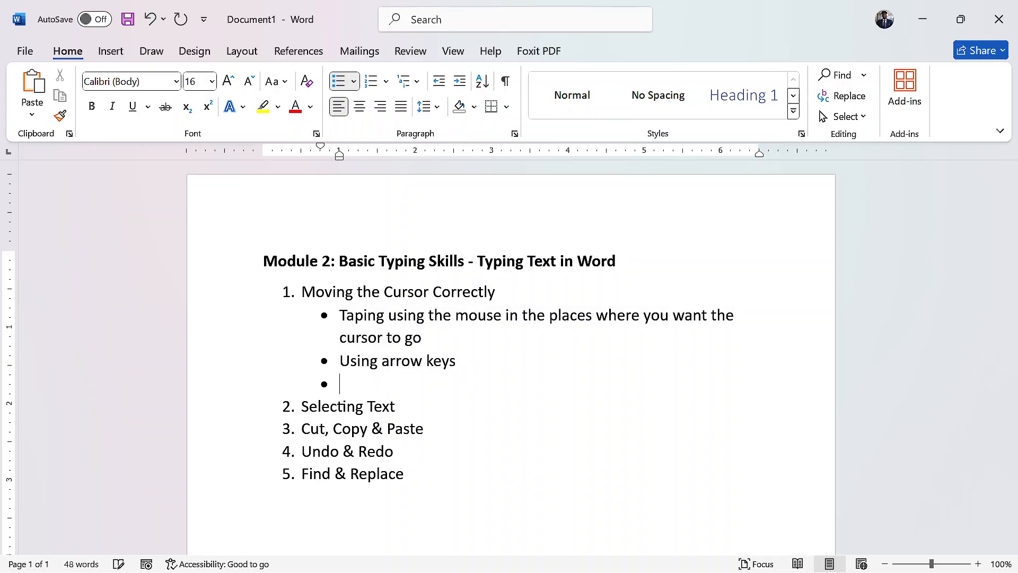
{"action": "type", "text": "Using the e"}
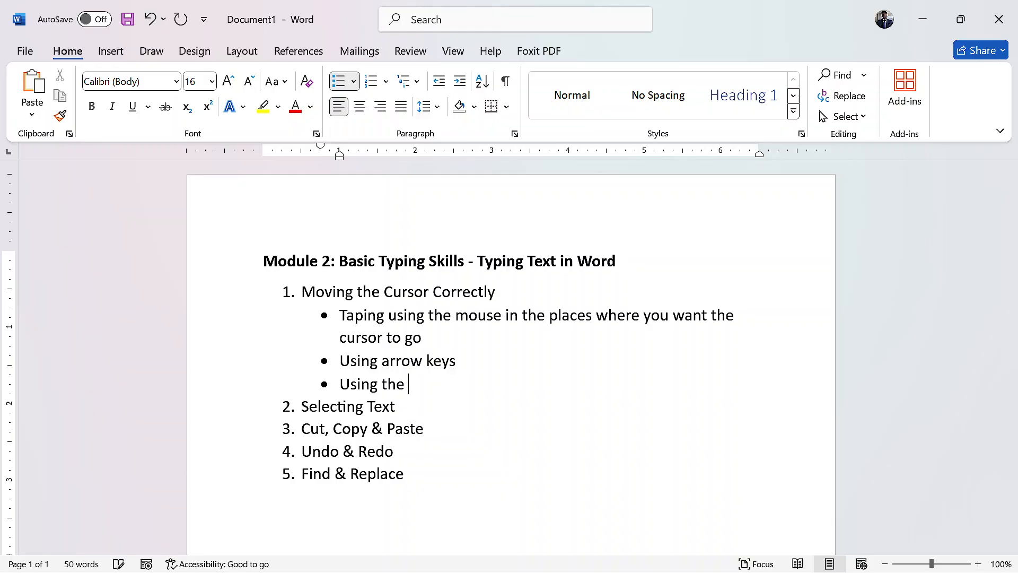
{"action": "type", "text": "nter Key"}
{"action": "key", "text": "Return"}
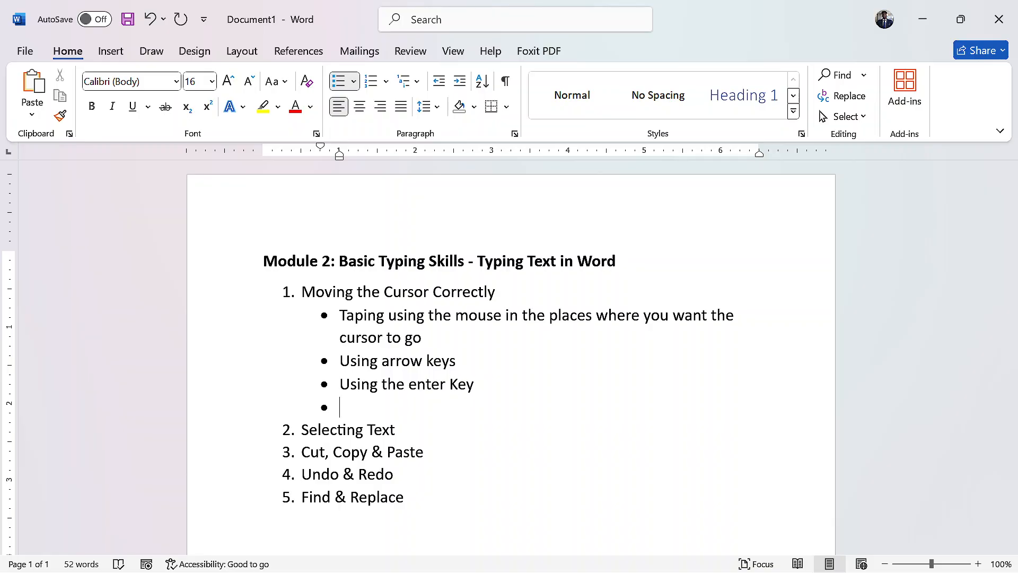
{"action": "type", "text": "Using the "}
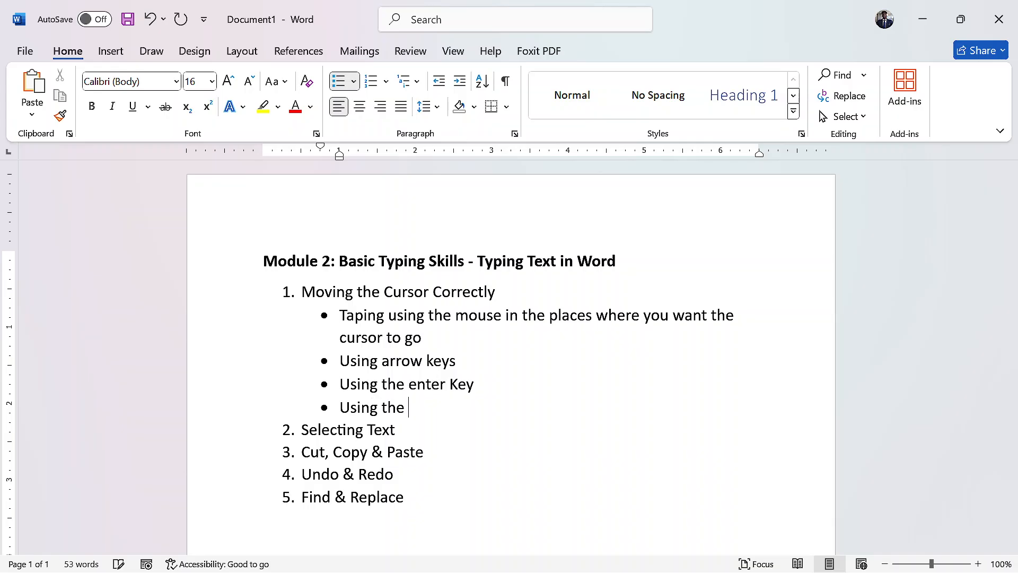
{"action": "type", "text": "tab Key"}
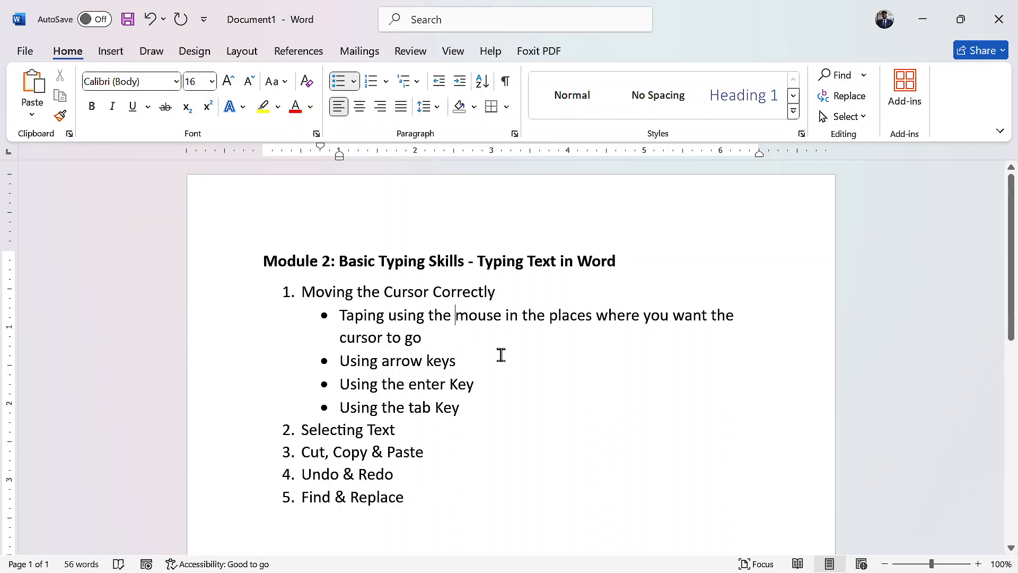
Move the cursor forward word by word through the bullet about using the mouse and into the bullets below it
{"action": "key", "text": "ctrl+Right"}
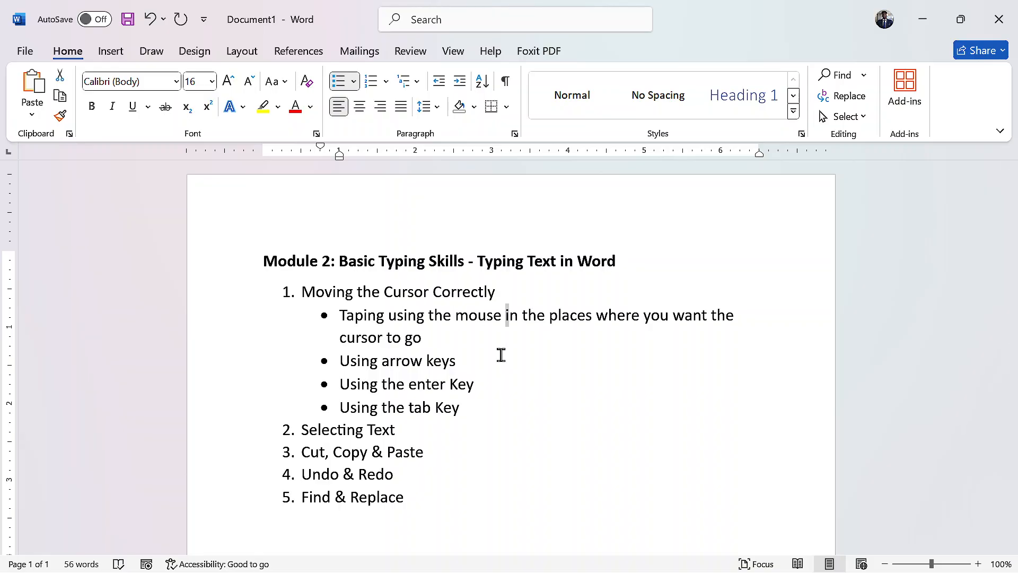
{"action": "key", "text": "shift+Right"}
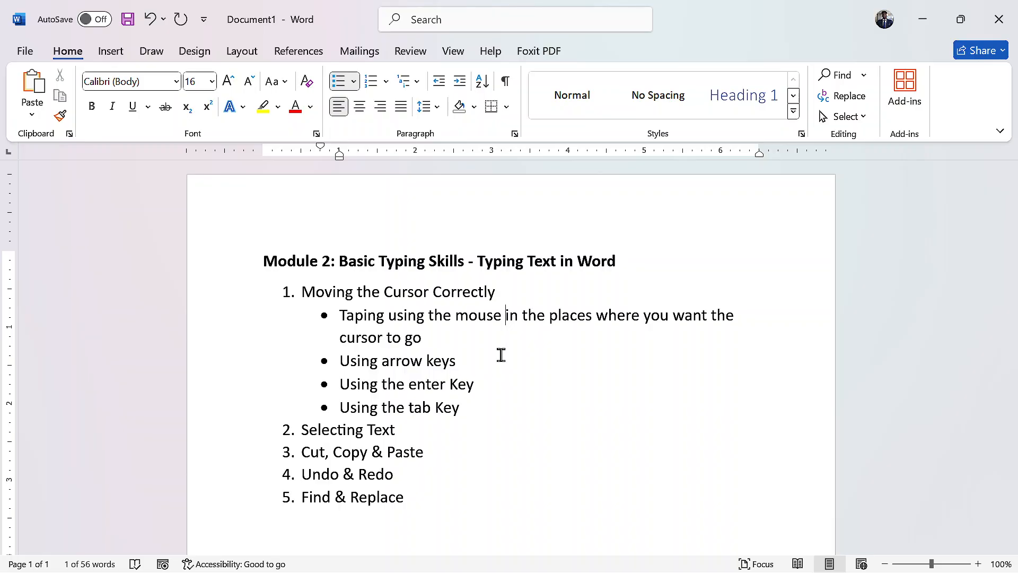
{"action": "key", "text": "shift+Left"}
{"action": "key", "text": "ctrl+Right"}
{"action": "key", "text": "ctrl+Right"}
{"action": "key", "text": "ctrl+Right"}
{"action": "key", "text": "ctrl+Right"}
{"action": "key", "text": "Right"}
{"action": "key", "text": "Right"}
{"action": "key", "text": "Right"}
{"action": "key", "text": "ctrl+Right"}
{"action": "key", "text": "ctrl+Right"}
{"action": "key", "text": "ctrl+Right"}
{"action": "key", "text": "ctrl+Right"}
{"action": "key", "text": "ctrl+Right"}
{"action": "key", "text": "ctrl+Right"}
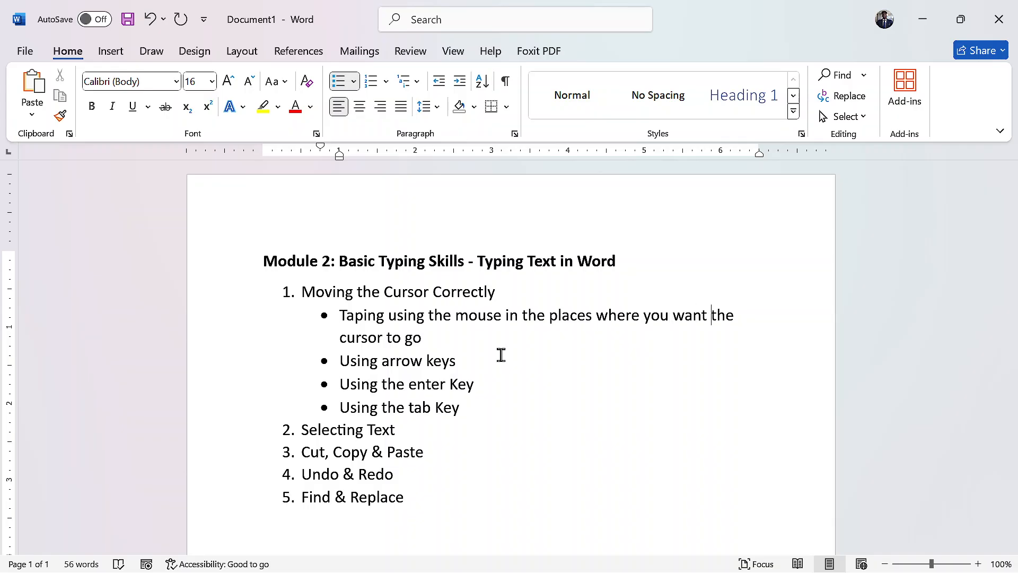
{"action": "key", "text": "Right"}
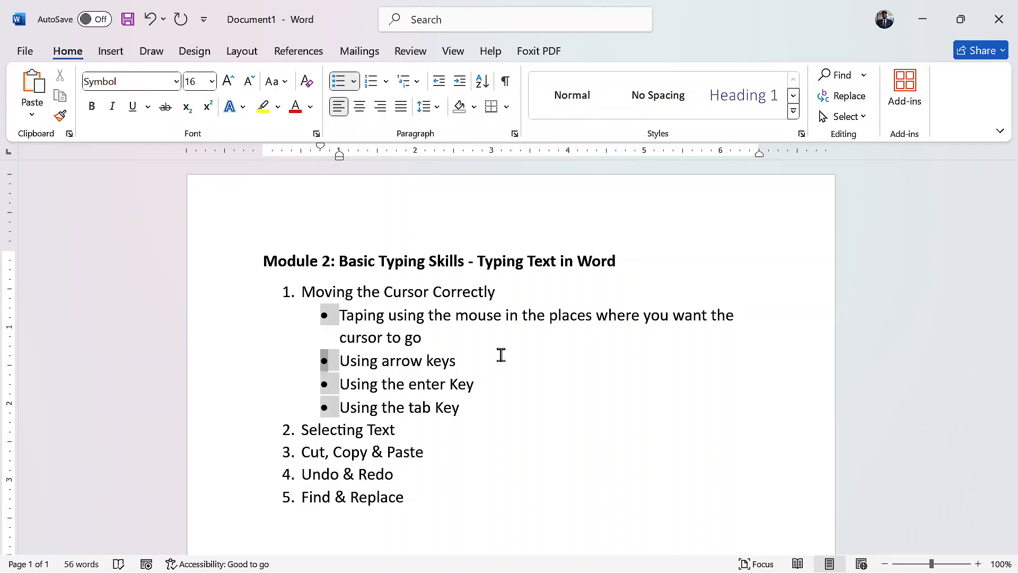
{"action": "key", "text": "ctrl+Right"}
{"action": "key", "text": "ctrl+Right"}
{"action": "key", "text": "ctrl+Right"}
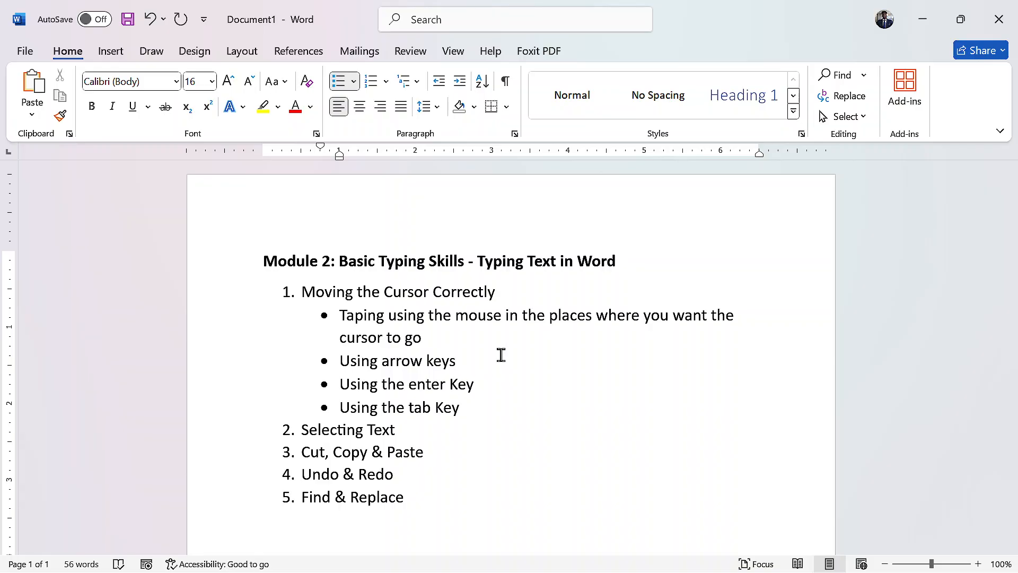
Move the cursor up a line and forward by words, and jump to the line's end and back to its start
{"action": "key", "text": "Up"}
{"action": "key", "text": "ctrl+Right"}
{"action": "key", "text": "ctrl+Right"}
{"action": "key", "text": "End"}
{"action": "key", "text": "Home"}
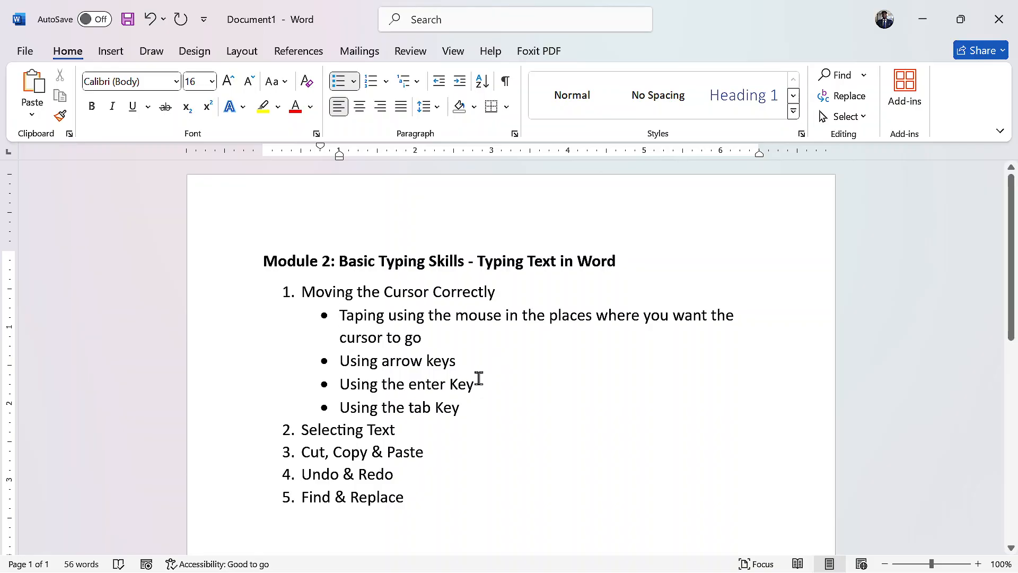
Add the bullet "Using end and home keys" below "Using the tab Key" and jump to its start and end
{"action": "left_click", "coordinate": [474, 418]}
{"action": "key", "text": "Return"}
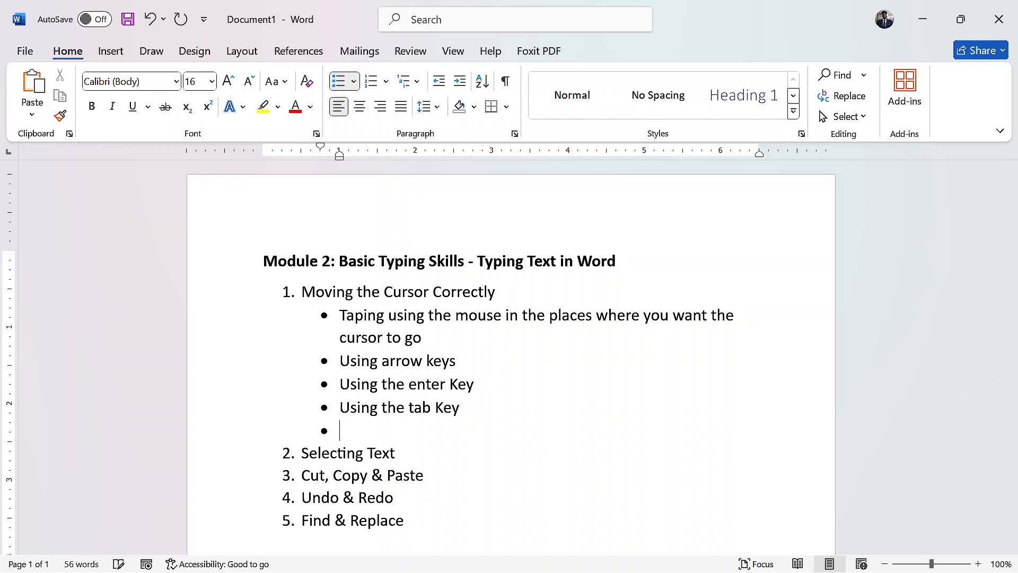
{"action": "type", "text": "Usin"}
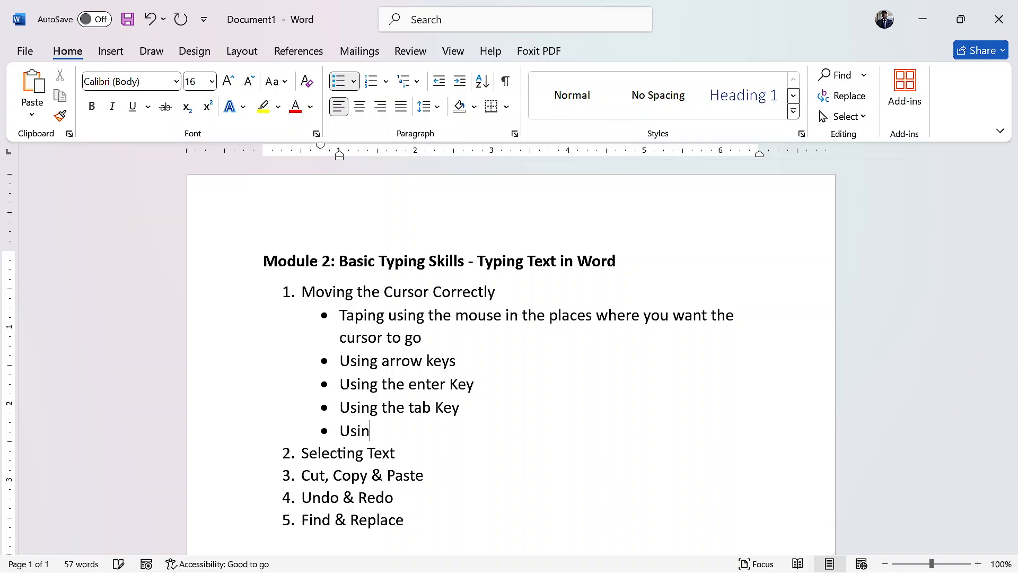
{"action": "type", "text": "g end"}
{"action": "type", "text": "and home keys"}
{"action": "key", "text": "Home"}
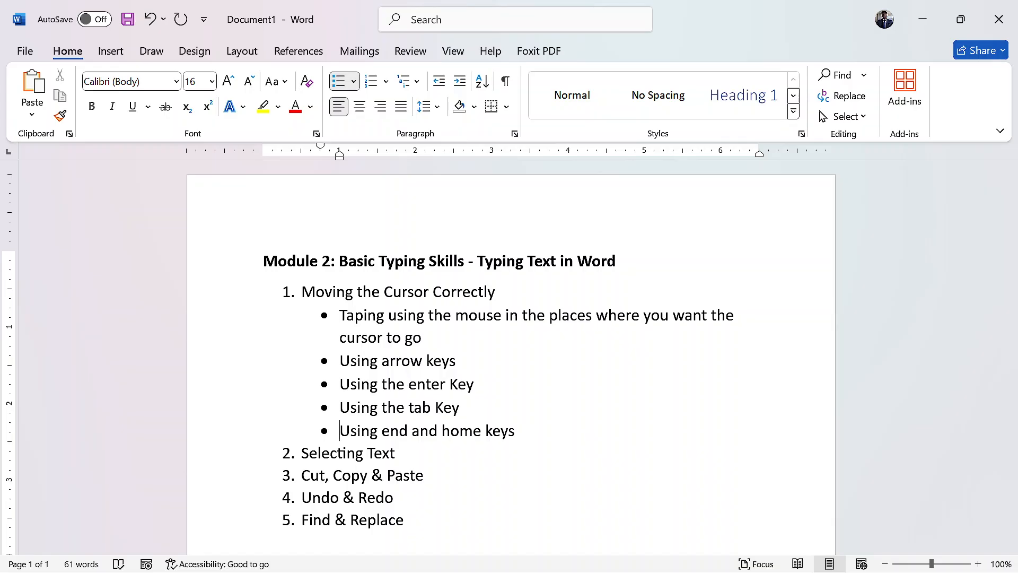
{"action": "key", "text": "End"}
Add the bullet "CTRL+Right arrow keys" below "Using end and home keys"
{"action": "key", "text": "Return"}
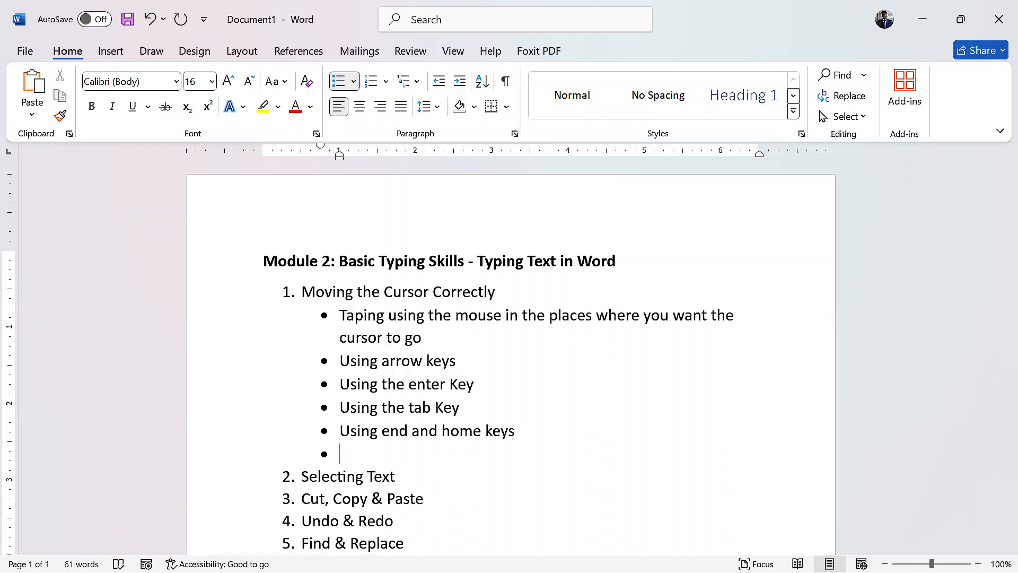
{"action": "type", "text": "CTRL+Right a"}
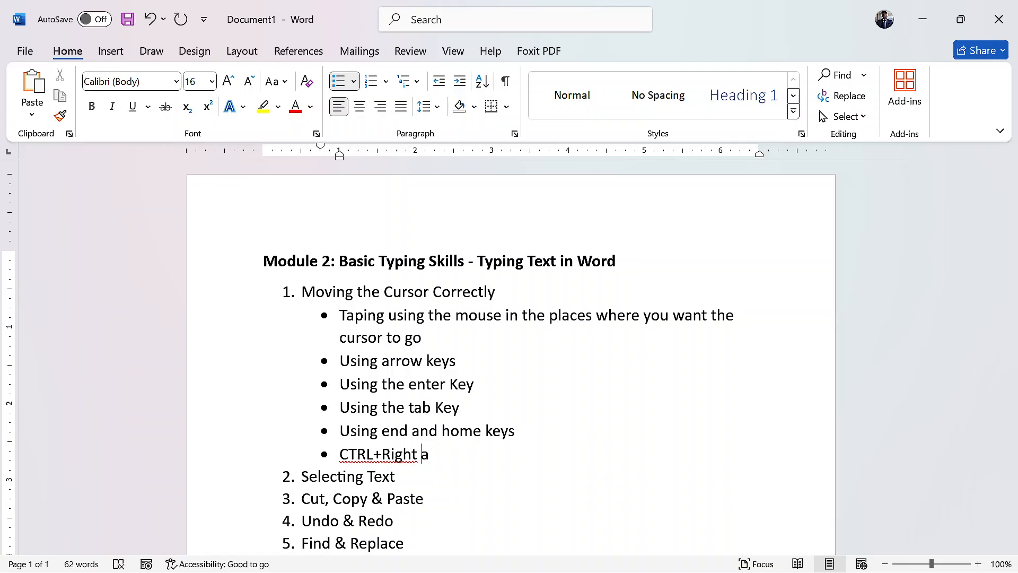
{"action": "type", "text": "rrow keys"}
Remove the word "Right" from the "CTRL+Right arrow keys" bullet
{"action": "key", "text": "Left"}
{"action": "key", "text": "Left"}
{"action": "key", "text": "Left"}
{"action": "key", "text": "Left"}
{"action": "key", "text": "Left"}
{"action": "key", "text": "Left"}
{"action": "key", "text": "Left"}
{"action": "key", "text": "Left"}
{"action": "key", "text": "Left"}
{"action": "key", "text": "Left"}
{"action": "key", "text": "Left"}
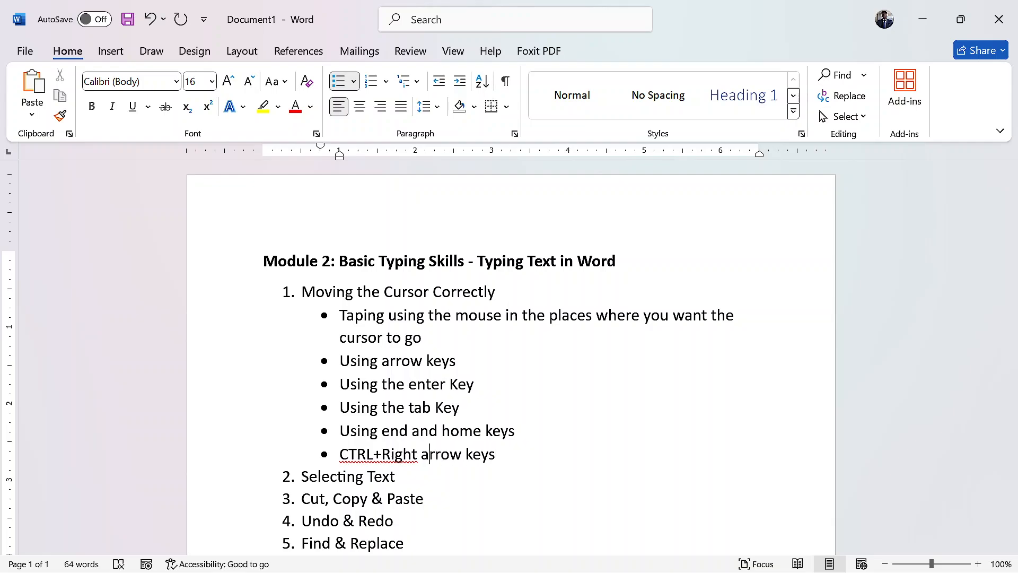
{"action": "key", "text": "Delete"}
{"action": "key", "text": "BackSpace"}
{"action": "key", "text": "BackSpace"}
{"action": "key", "text": "BackSpace"}
{"action": "key", "text": "BackSpace"}
{"action": "key", "text": "BackSpace"}
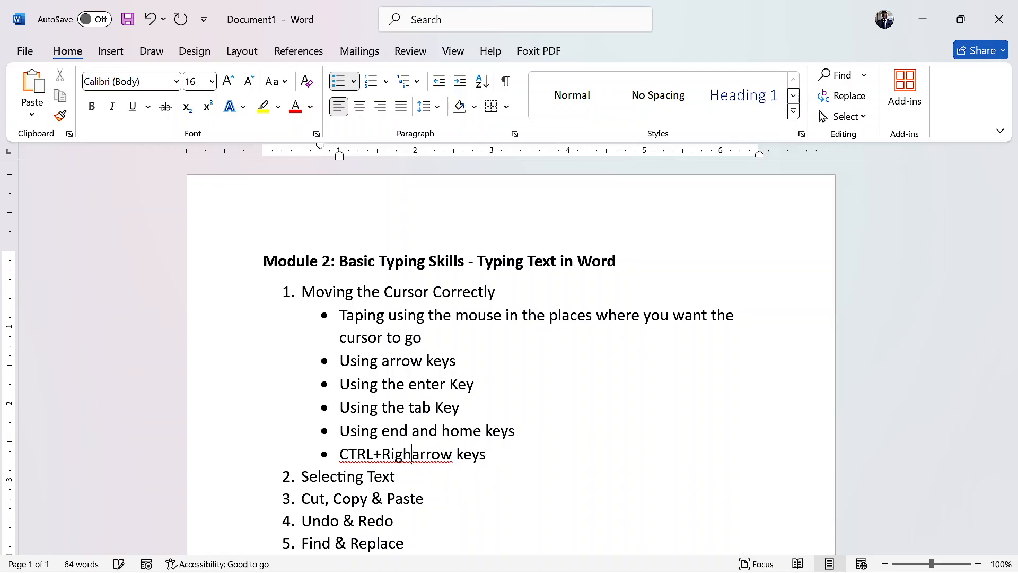
{"action": "key", "text": "Right"}
{"action": "key", "text": "Right"}
{"action": "key", "text": "Right"}
{"action": "key", "text": "Right"}
{"action": "key", "text": "Right"}
{"action": "key", "text": "Right"}
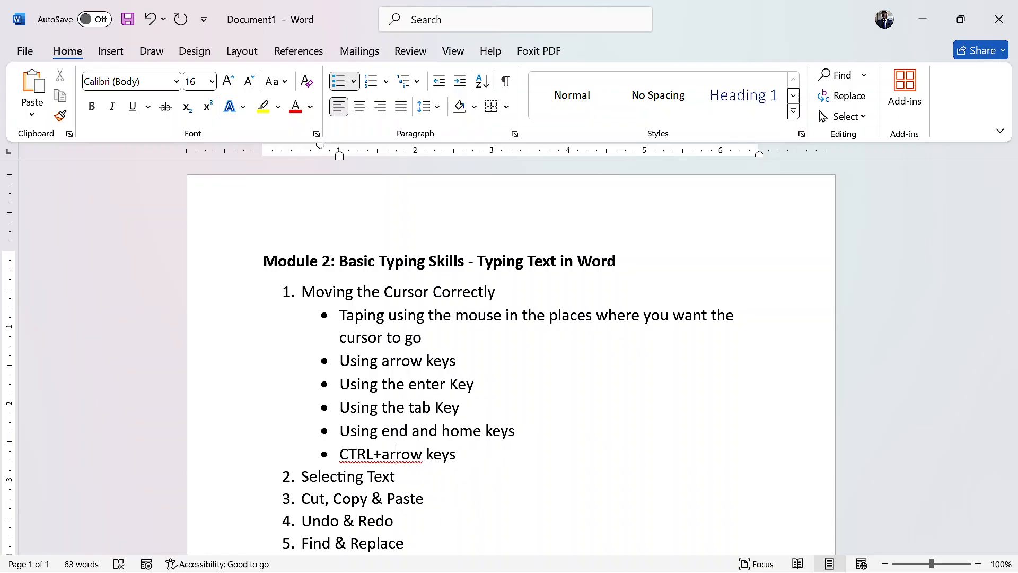
Insert "Any of the" before "arrow keys" so the last bullet reads "CTRL+ Any of the arrow keys"
{"action": "key", "text": "Left"}
{"action": "key", "text": "Left"}
{"action": "key", "text": "Left"}
{"action": "key", "text": "Left"}
{"action": "key", "text": "Left"}
{"action": "type", "text": "An"}
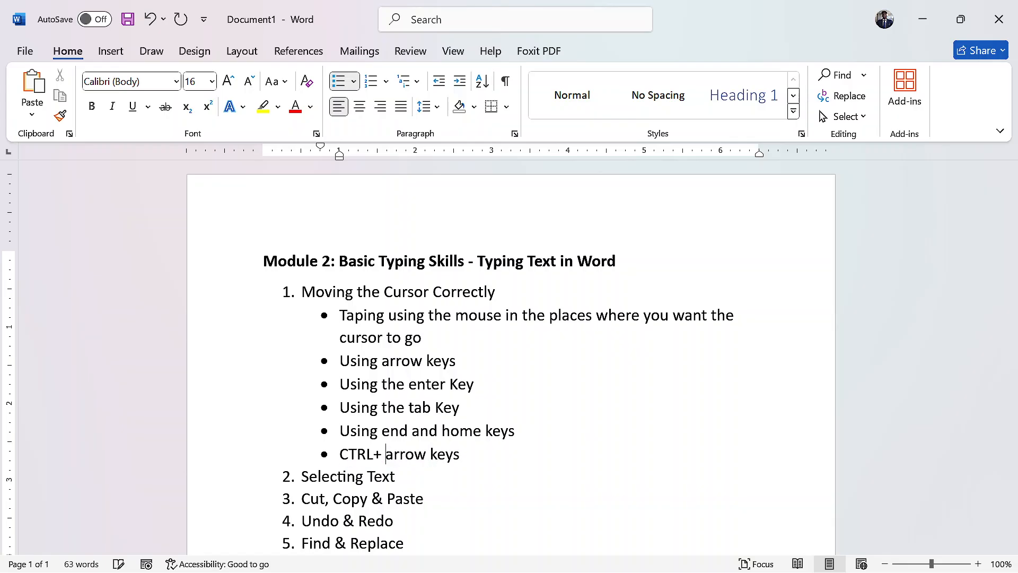
{"action": "type", "text": "y of "}
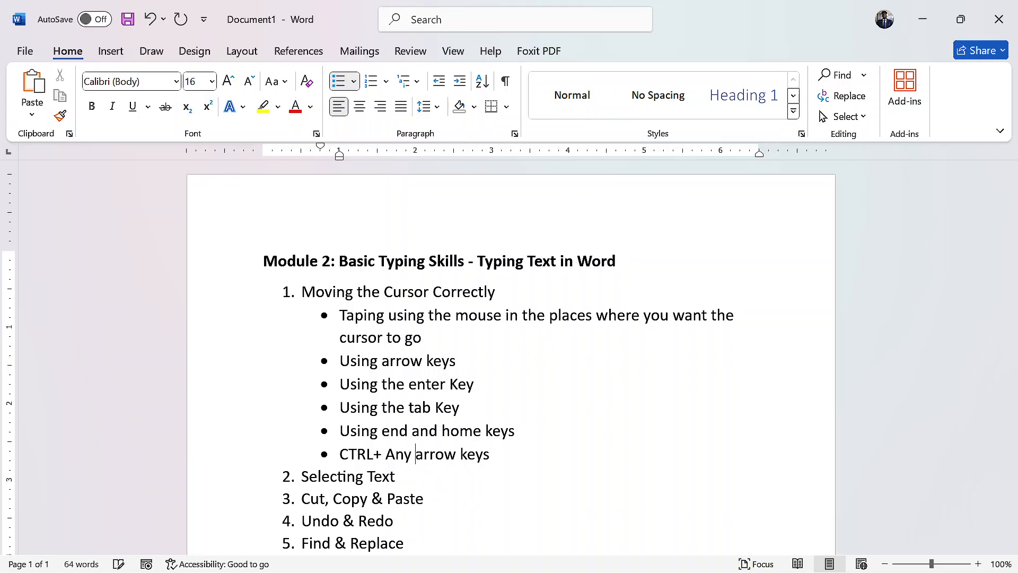
{"action": "type", "text": "the"}
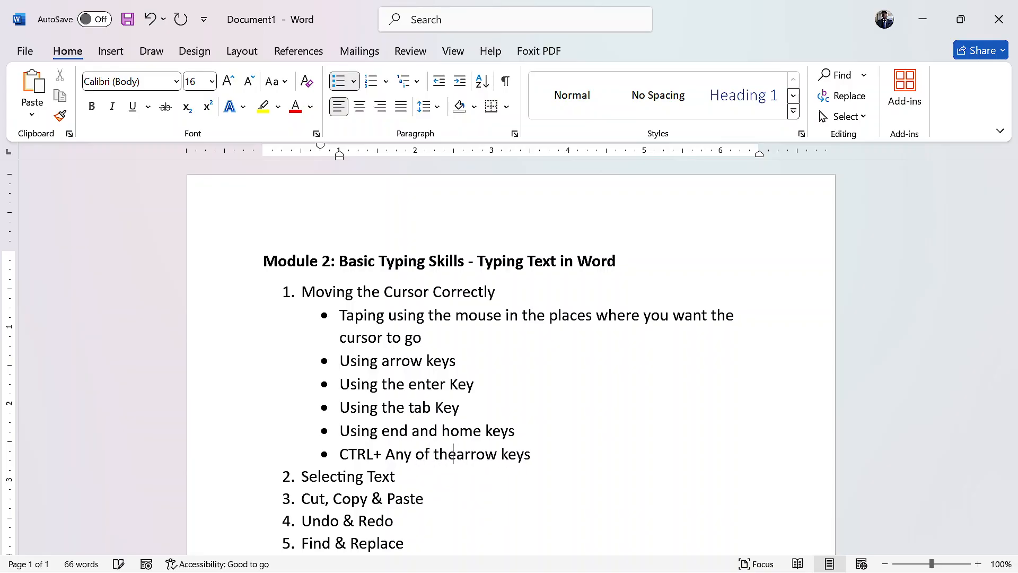
{"action": "key", "text": "Right"}
{"action": "key", "text": "Right"}
{"action": "key", "text": "Right"}
{"action": "key", "text": "Right"}
{"action": "key", "text": "Right"}
{"action": "key", "text": "Right"}
{"action": "key", "text": "Right"}
{"action": "key", "text": "Right"}
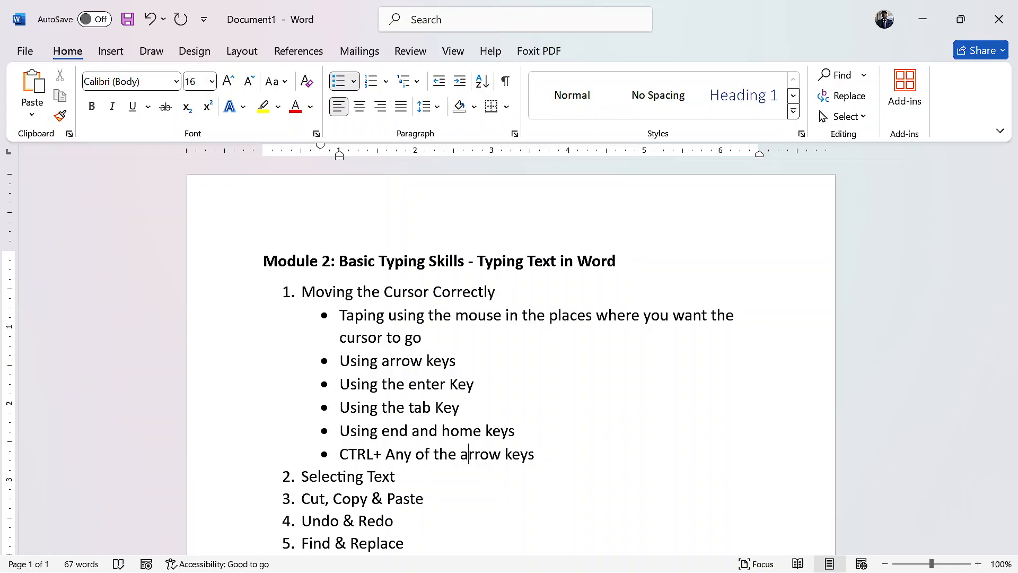
{"action": "key", "text": "Right"}
{"action": "key", "text": "Right"}
Move the cursor upward paragraph by paragraph from the CTRL bullet to the start of the bullet about using the mouse
{"action": "key", "text": "Home"}
{"action": "key", "text": "ctrl+Up"}
{"action": "key", "text": "ctrl+Up"}
{"action": "key", "text": "ctrl+Up"}
{"action": "key", "text": "ctrl+Up"}
{"action": "key", "text": "ctrl+Up"}
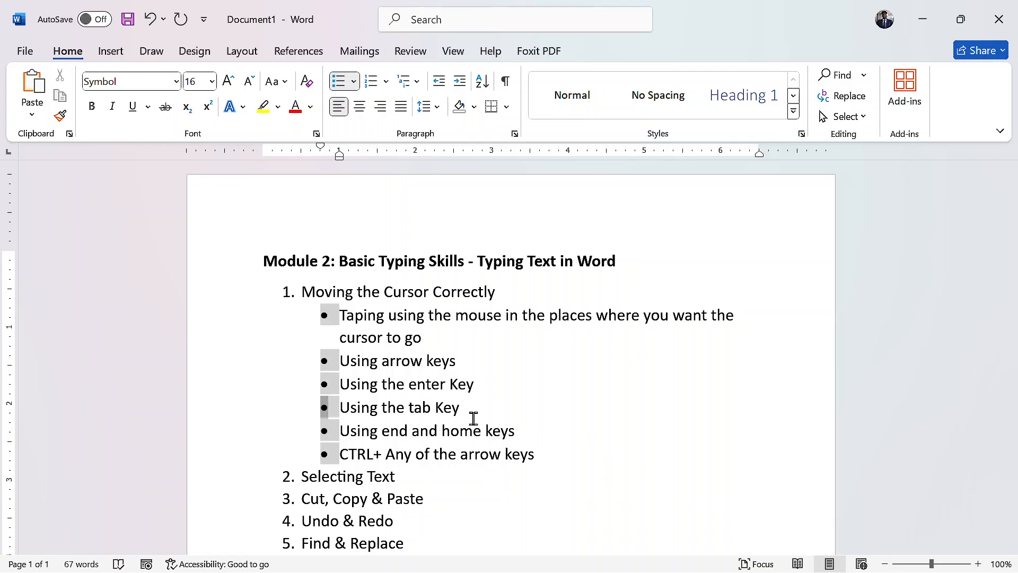
{"action": "key", "text": "ctrl+Up"}
{"action": "key", "text": "ctrl+Up"}
{"action": "key", "text": "ctrl+Up"}
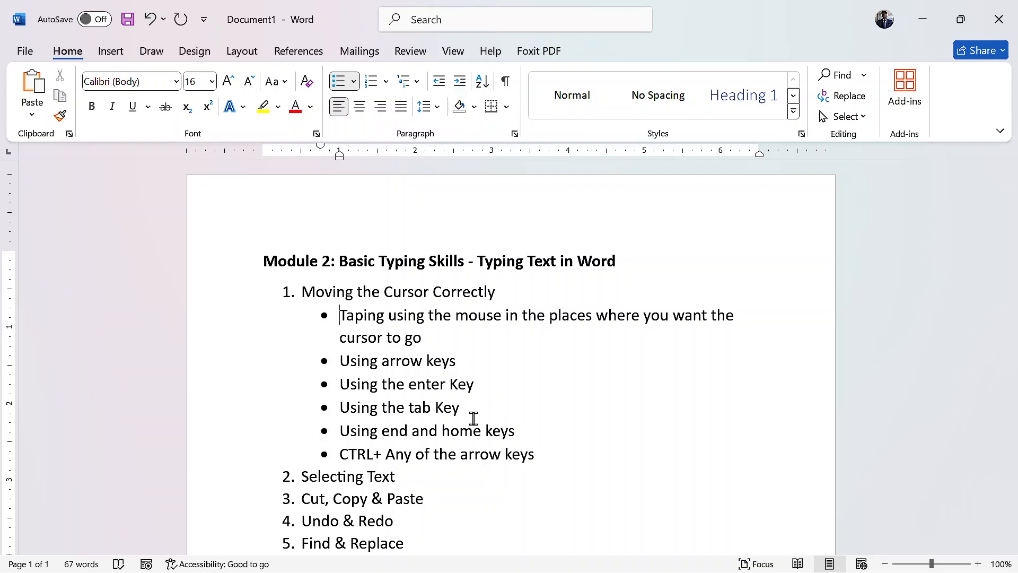
Move the cursor forward and backward through the bullet about using the mouse, both character by character and word by word
{"action": "key", "text": "ctrl+Right"}
{"action": "key", "text": "Right"}
{"action": "key", "text": "Right"}
{"action": "key", "text": "Right"}
{"action": "key", "text": "Right"}
{"action": "key", "text": "Right"}
{"action": "key", "text": "Right"}
{"action": "key", "text": "Right"}
{"action": "key", "text": "Right"}
{"action": "key", "text": "Right"}
{"action": "key", "text": "Right"}
{"action": "key", "text": "Right"}
{"action": "key", "text": "Right"}
{"action": "key", "text": "Right"}
{"action": "key", "text": "Right"}
{"action": "key", "text": "Right"}
{"action": "key", "text": "Right"}
{"action": "key", "text": "Right"}
{"action": "key", "text": "Left"}
{"action": "key", "text": "Left"}
{"action": "key", "text": "Left"}
{"action": "key", "text": "Left"}
{"action": "key", "text": "ctrl+Left"}
{"action": "key", "text": "ctrl+Left"}
{"action": "key", "text": "ctrl+Left"}
{"action": "key", "text": "ctrl+Left"}
{"action": "key", "text": "ctrl+Right"}
{"action": "key", "text": "ctrl+Right"}
{"action": "key", "text": "ctrl+Right"}
{"action": "key", "text": "ctrl+Right"}
{"action": "key", "text": "ctrl+Right"}
{"action": "key", "text": "ctrl+Right"}
{"action": "key", "text": "ctrl+Right"}
{"action": "key", "text": "ctrl+Right"}
Add the bullets "Single item" and "Multiple items" under item 2, Selecting Text
{"action": "scroll", "coordinate": [466, 425], "scroll_direction": "down", "scroll_amount": 3}
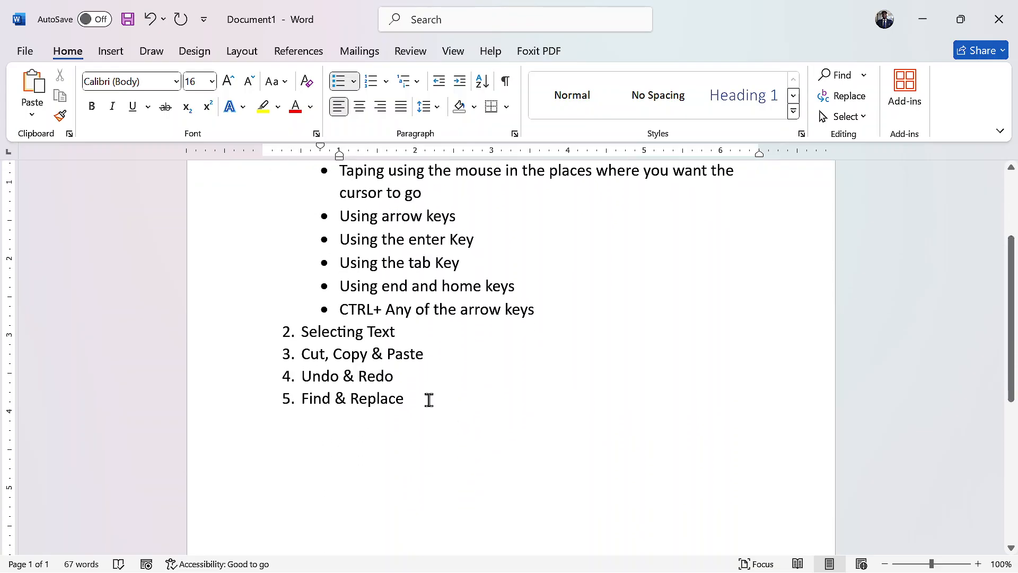
{"action": "left_click", "coordinate": [409, 338]}
{"action": "key", "text": "Return"}
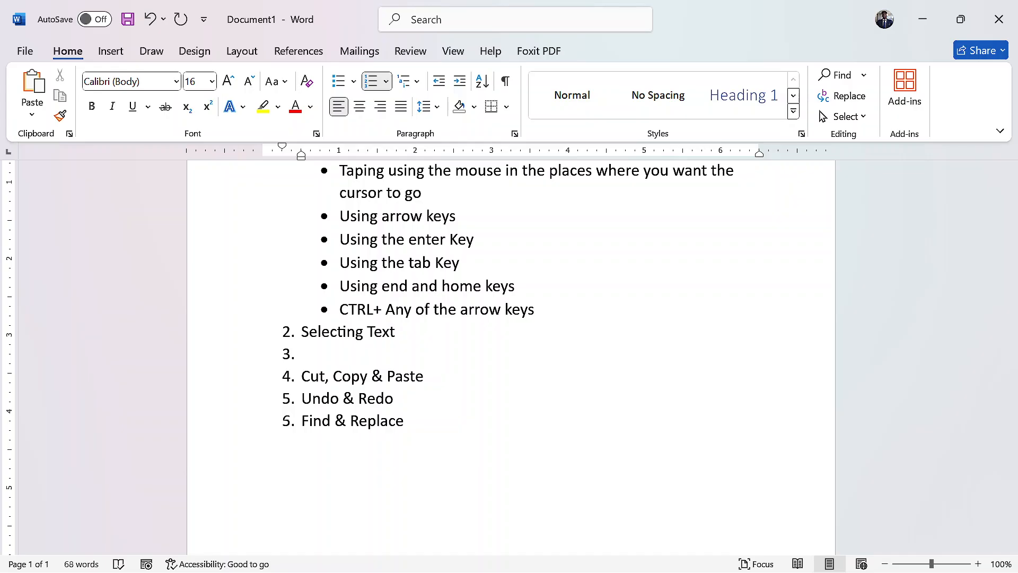
{"action": "key", "text": "BackSpace"}
{"action": "left_click", "coordinate": [338, 81]}
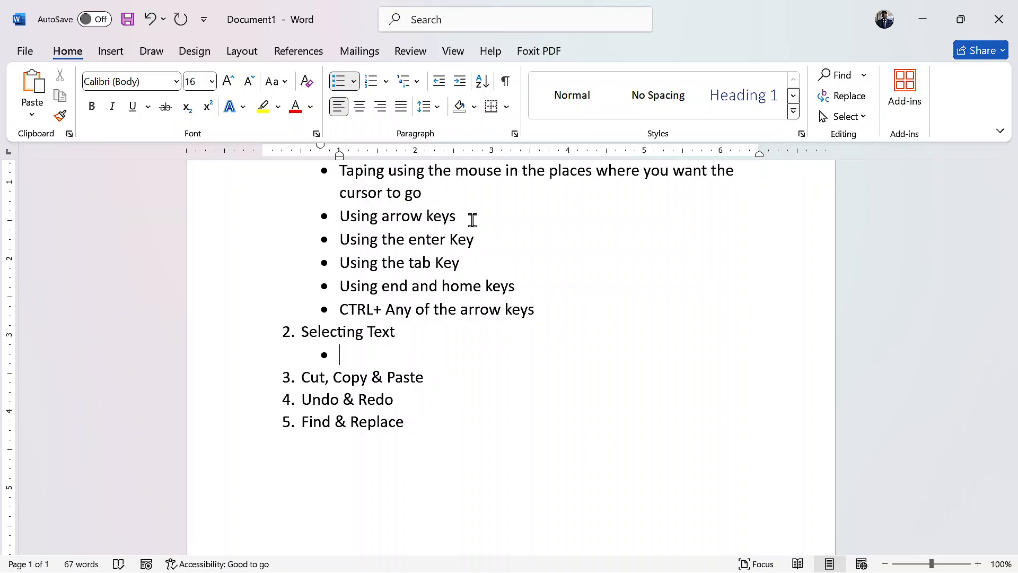
{"action": "type", "text": "single item"}
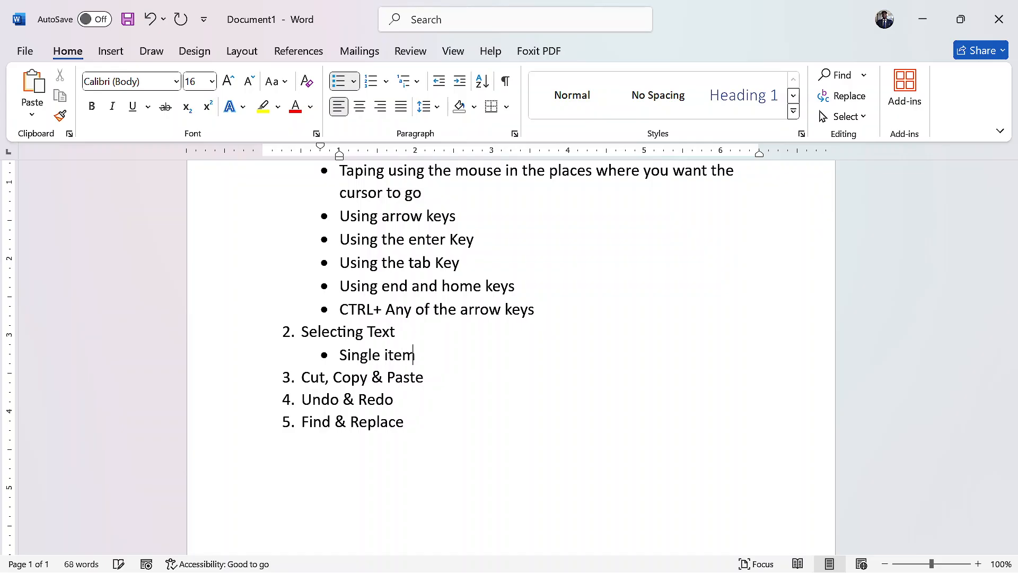
{"action": "key", "text": "Return"}
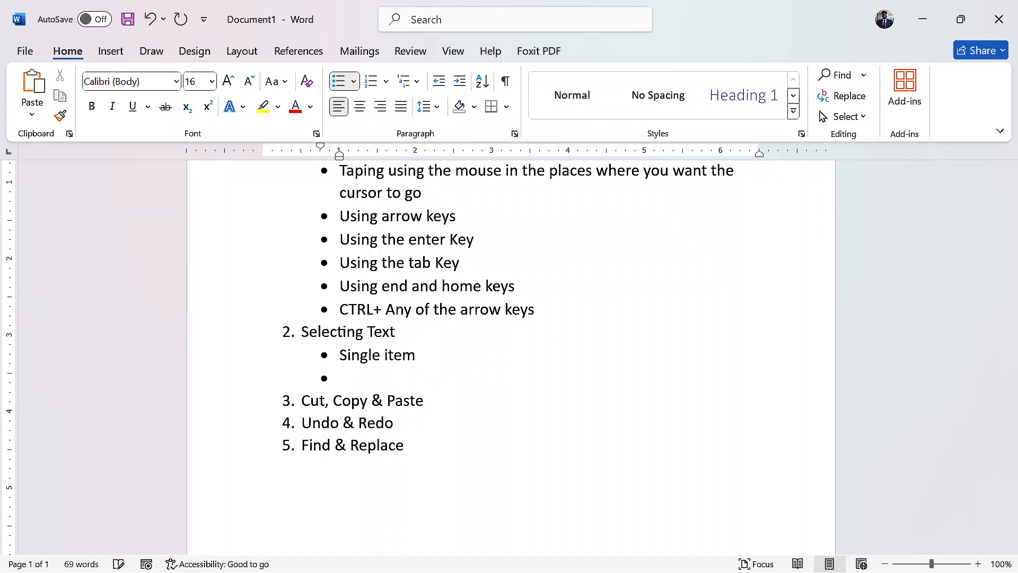
{"action": "type", "text": "multiple items"}
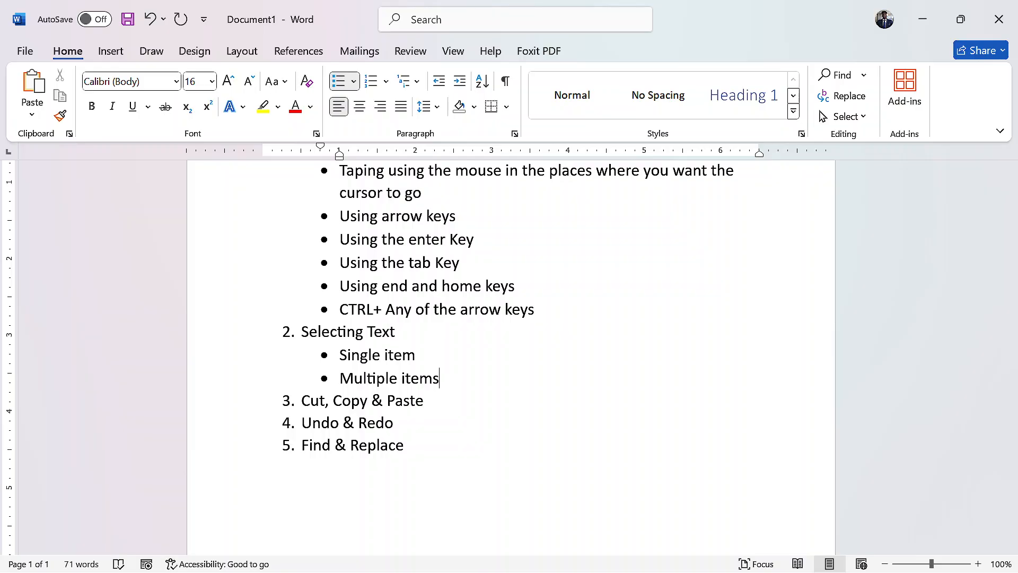
Extend the two Selecting Text bullets to read "Single item/word/line" and "Multiple items/words/lines"
{"action": "left_click", "coordinate": [427, 360]}
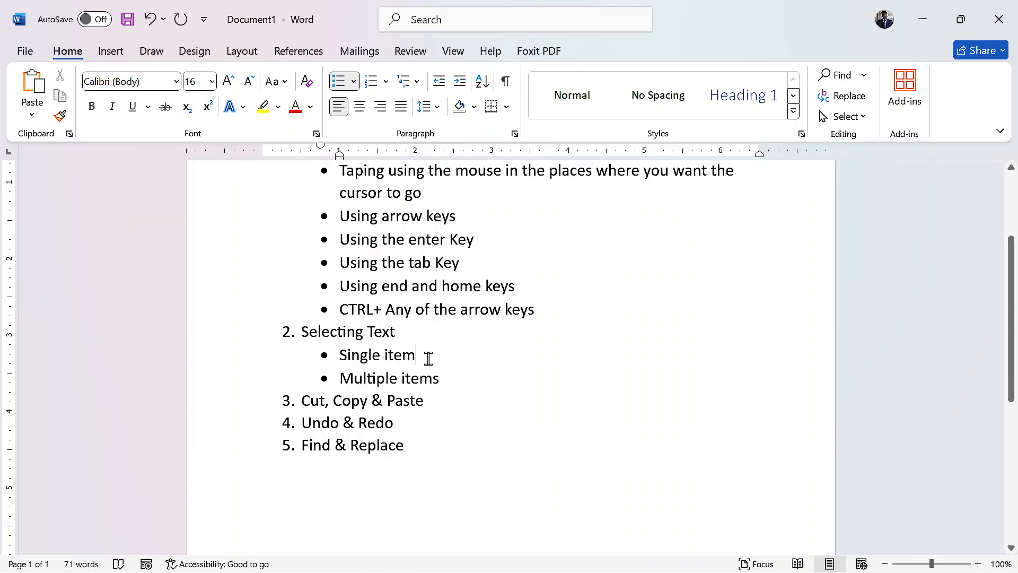
{"action": "type", "text": "/"}
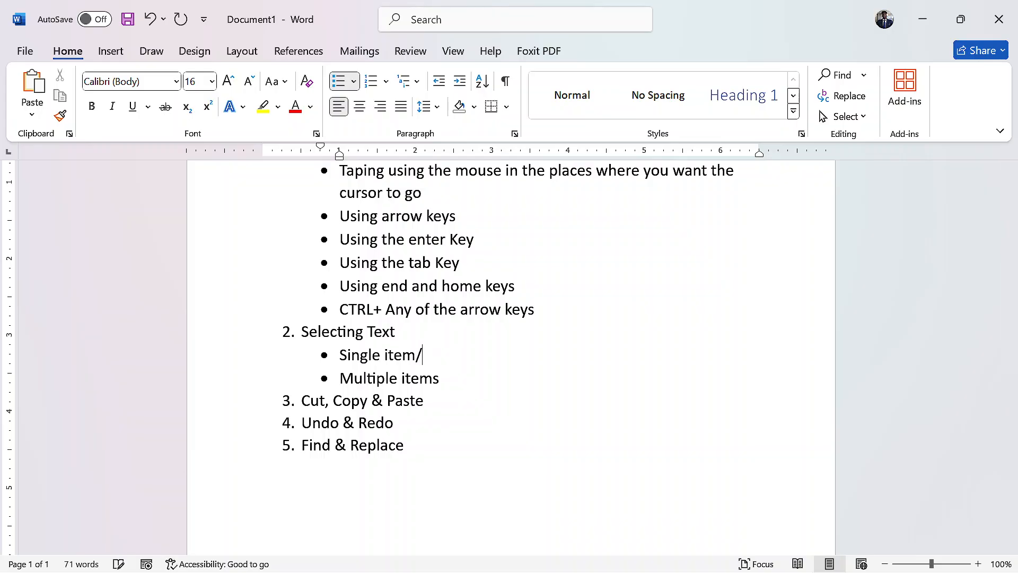
{"action": "type", "text": "word"}
{"action": "left_click", "coordinate": [448, 381]}
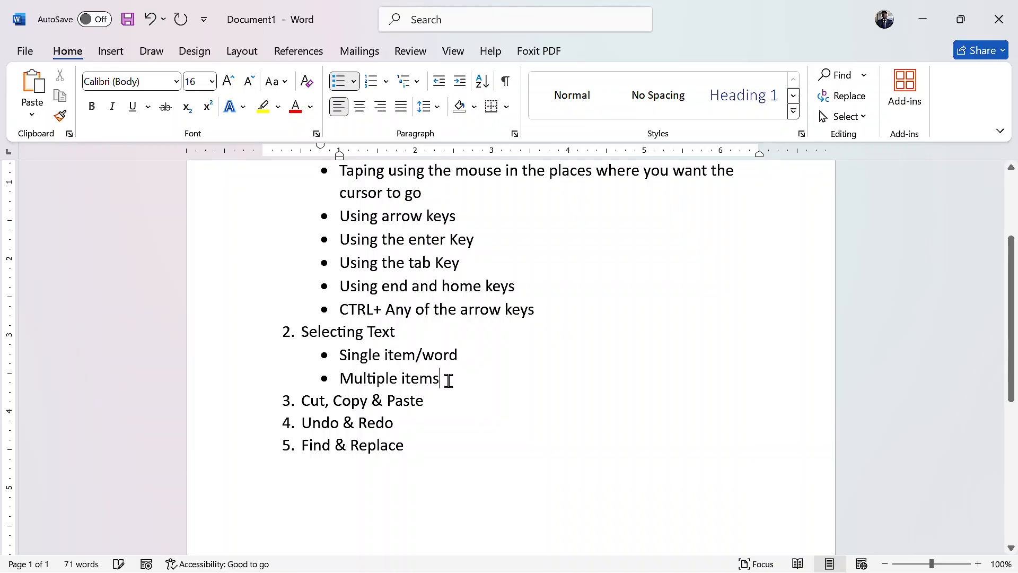
{"action": "type", "text": "/"}
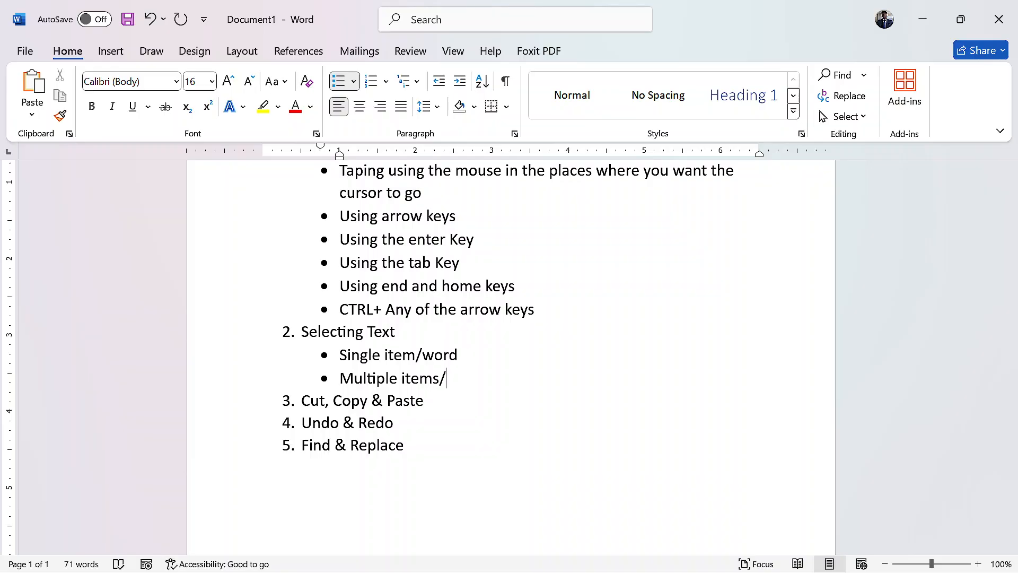
{"action": "type", "text": "words/line"}
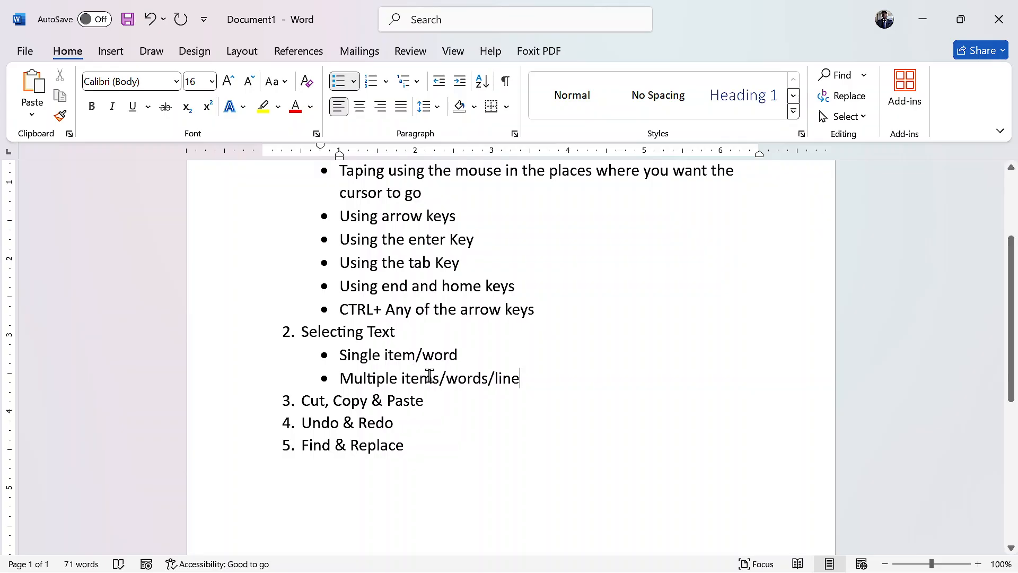
{"action": "type", "text": "s"}
{"action": "left_click", "coordinate": [467, 354]}
{"action": "type", "text": "/line"}
Insert an unbulleted blank line below "Single item/word/line" and select that bullet's text
{"action": "key", "text": "Return"}
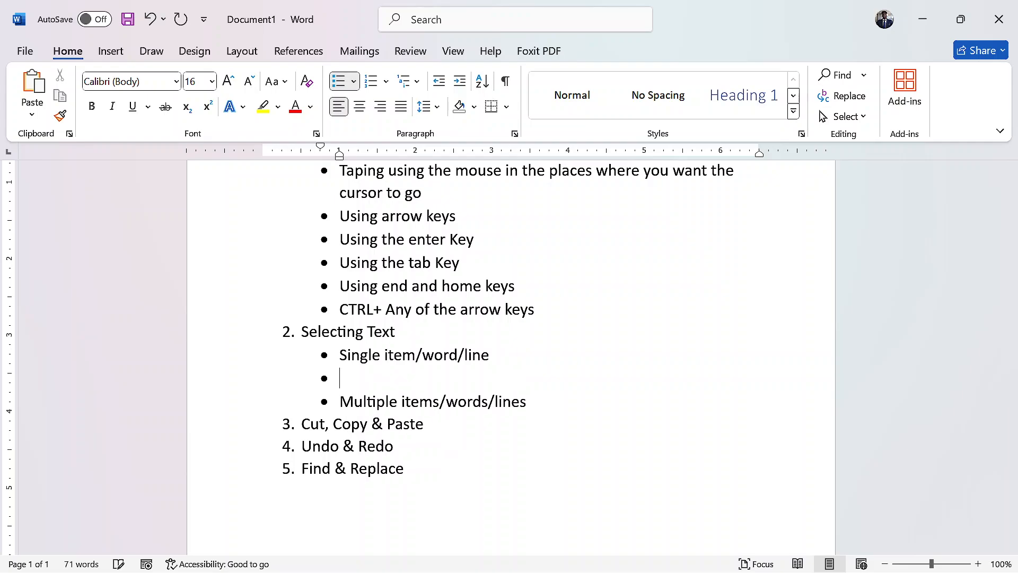
{"action": "key", "text": "BackSpace"}
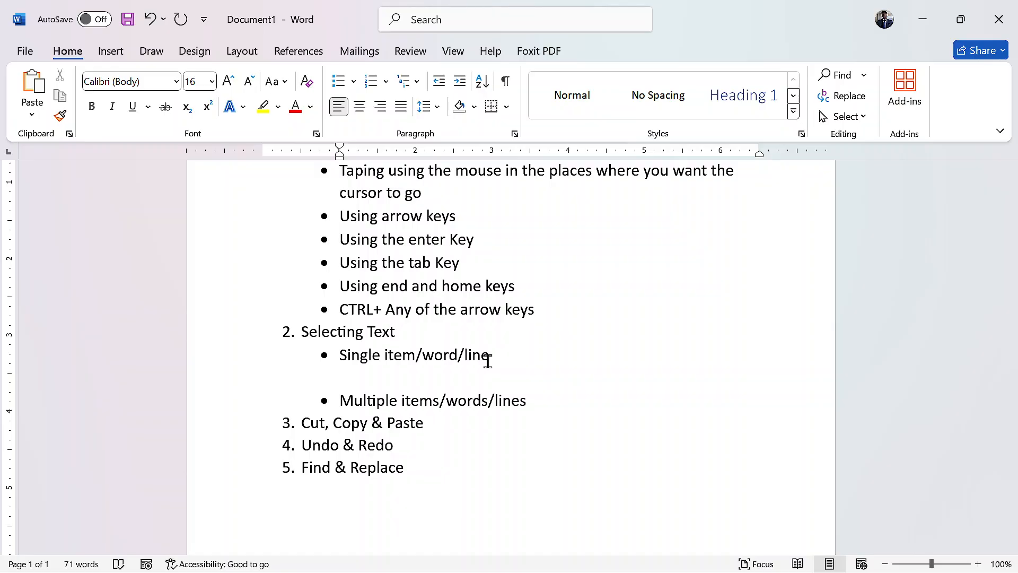
{"action": "left_click", "coordinate": [339, 354]}
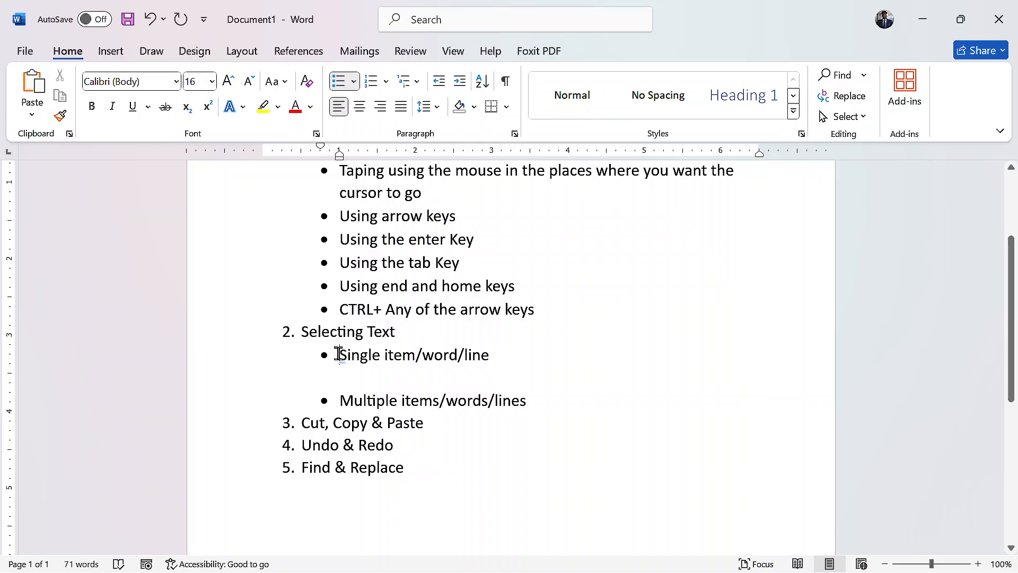
{"action": "left_click_drag", "start_coordinate": [340, 354], "coordinate": [531, 359]}
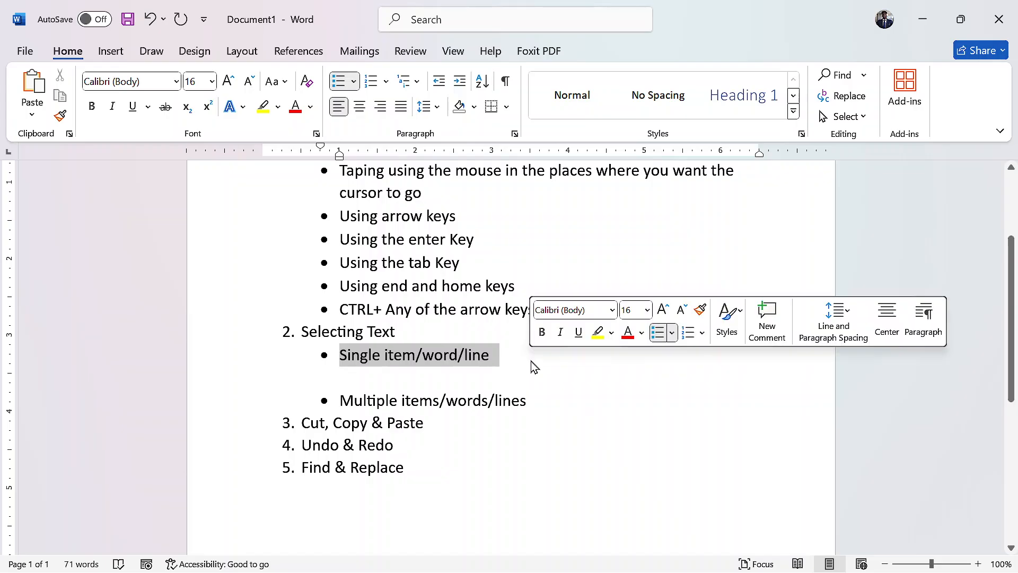
Write "You can place cursor at the beginning of the word that you want to select" on the blank line below "Single item/word/line"
{"action": "left_click", "coordinate": [496, 362]}
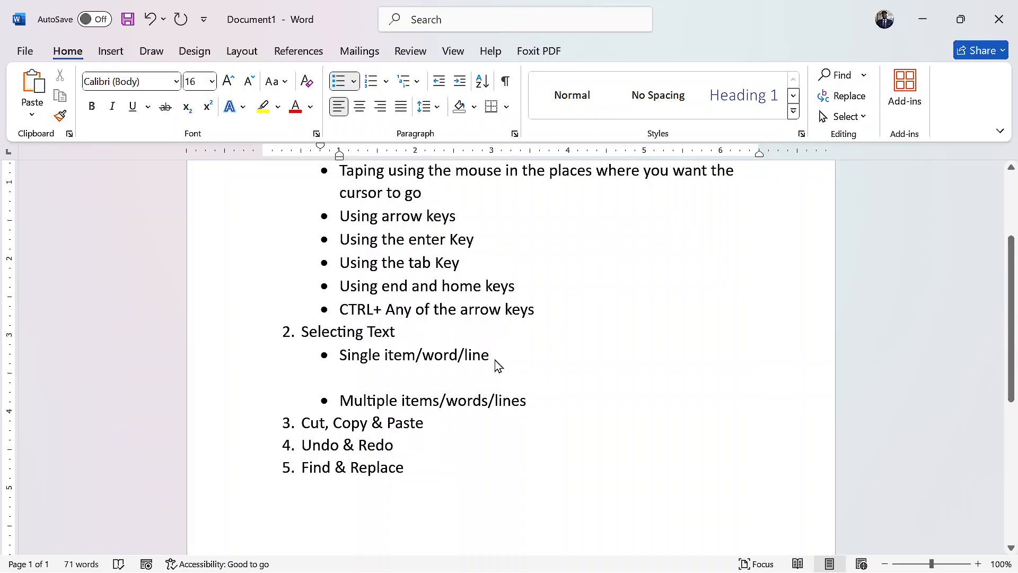
{"action": "key", "text": "Down"}
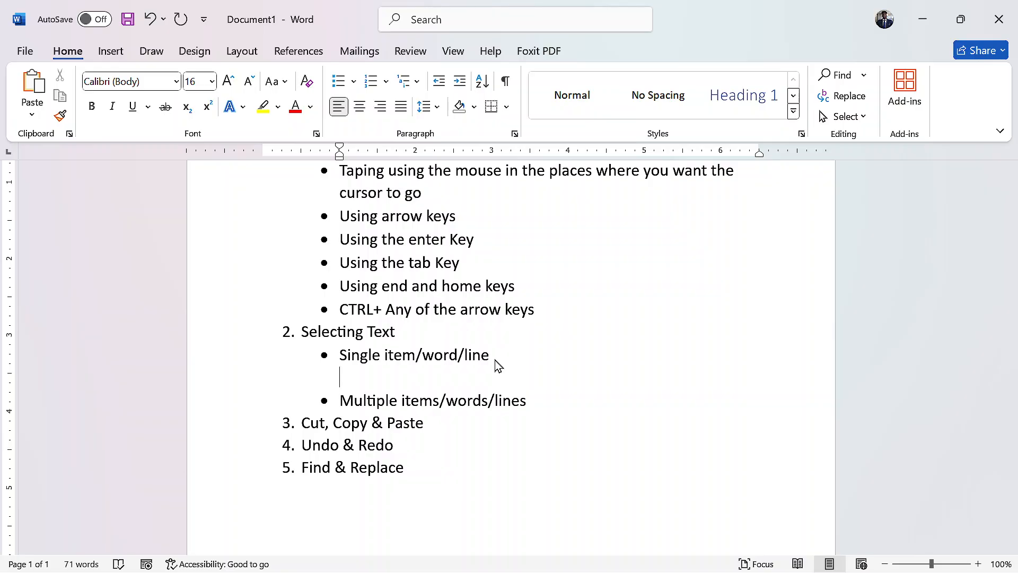
{"action": "type", "text": "you can place "}
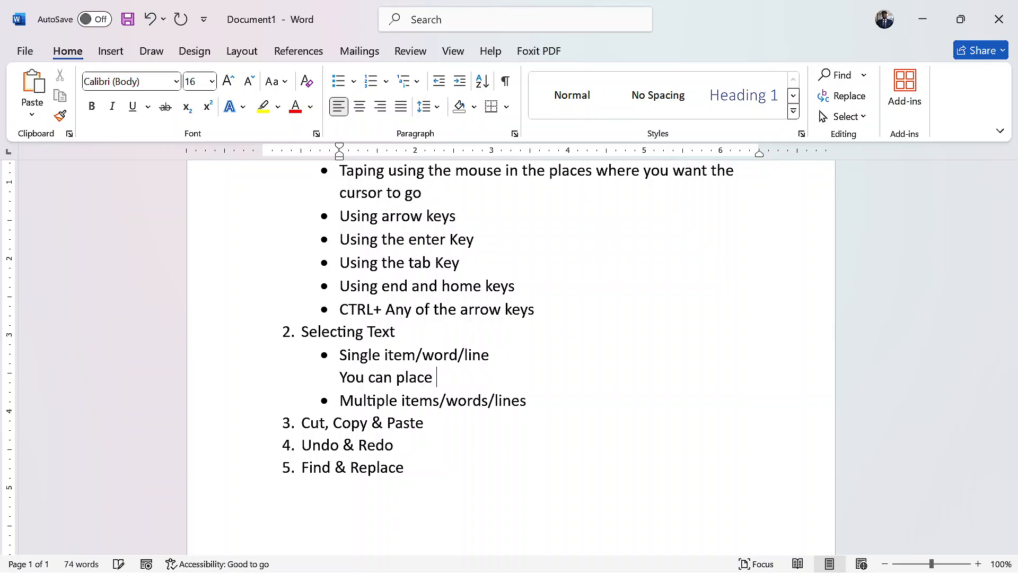
{"action": "type", "text": "cursor at the  b"}
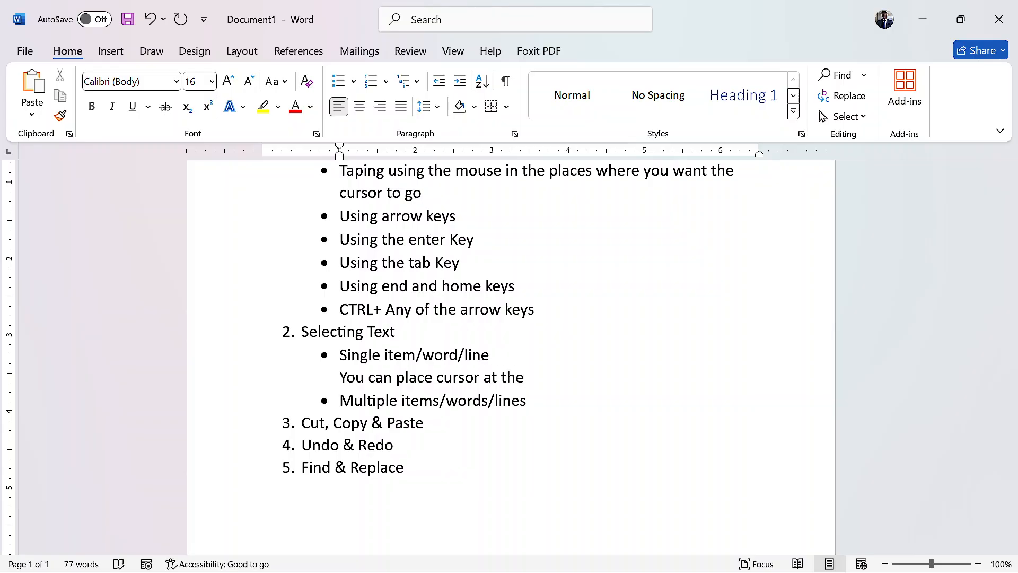
{"action": "type", "text": "eginning o"}
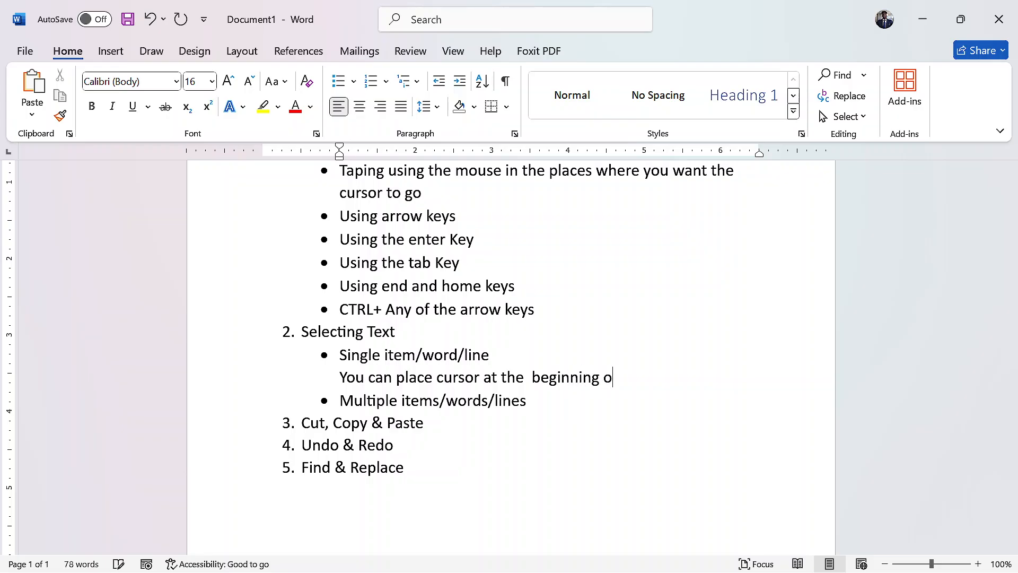
{"action": "type", "text": "f theword tha"}
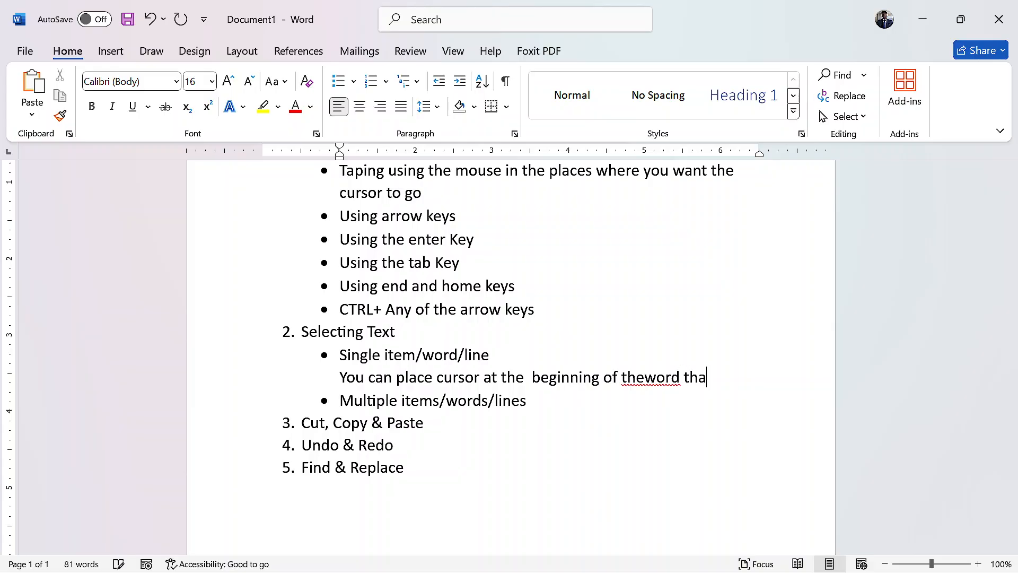
{"action": "type", "text": "t you want to"}
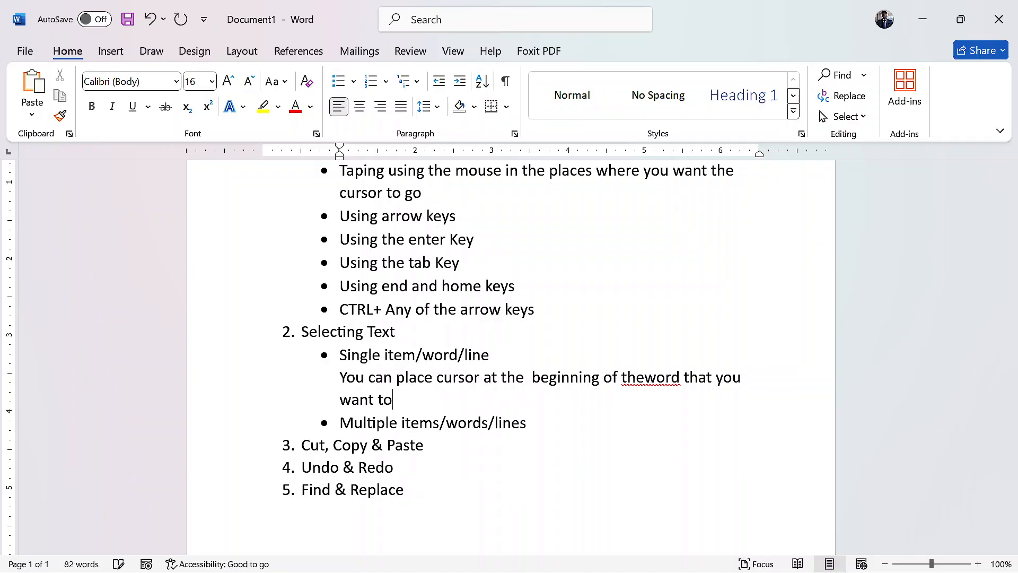
{"action": "type", "text": " select"}
{"action": "left_click", "coordinate": [645, 377]}
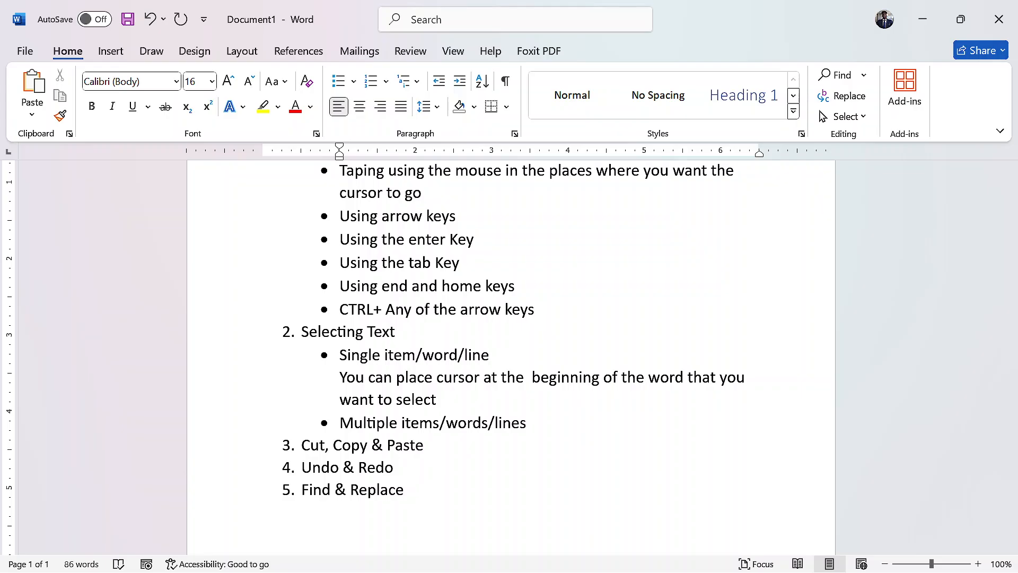
Add the line "Hold down the left mouse button" below it and remove the extra space before "beginning"
{"action": "left_click", "coordinate": [448, 403]}
{"action": "key", "text": "Return"}
{"action": "type", "text": "hold do"}
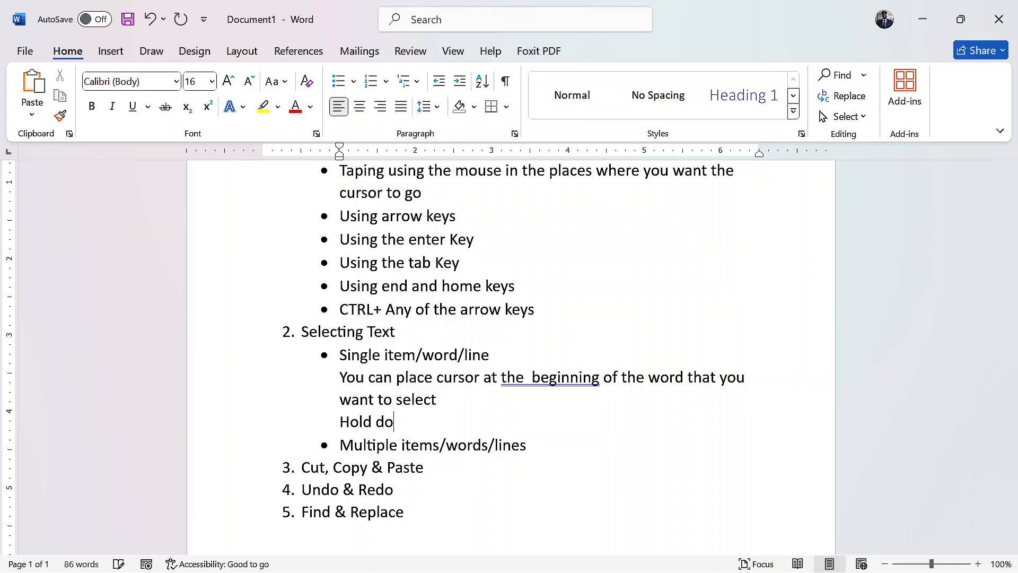
{"action": "type", "text": "wn the left m"}
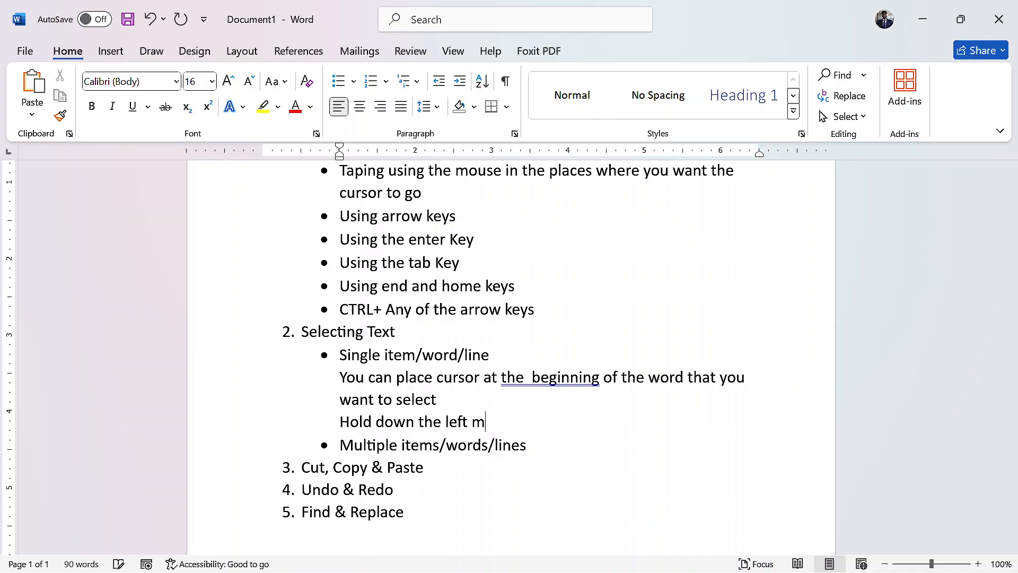
{"action": "type", "text": "ouse button"}
{"action": "left_click", "coordinate": [534, 379]}
{"action": "key", "text": "BackSpace"}
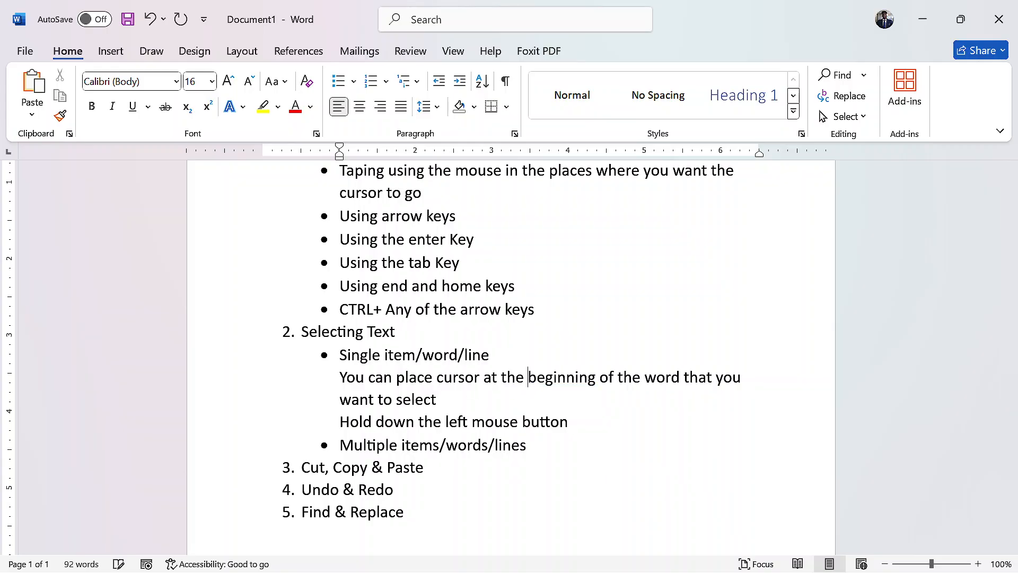
Add the line "Move your mouse on the mouse pad" below "Hold down the left mouse button"
{"action": "left_click", "coordinate": [574, 424]}
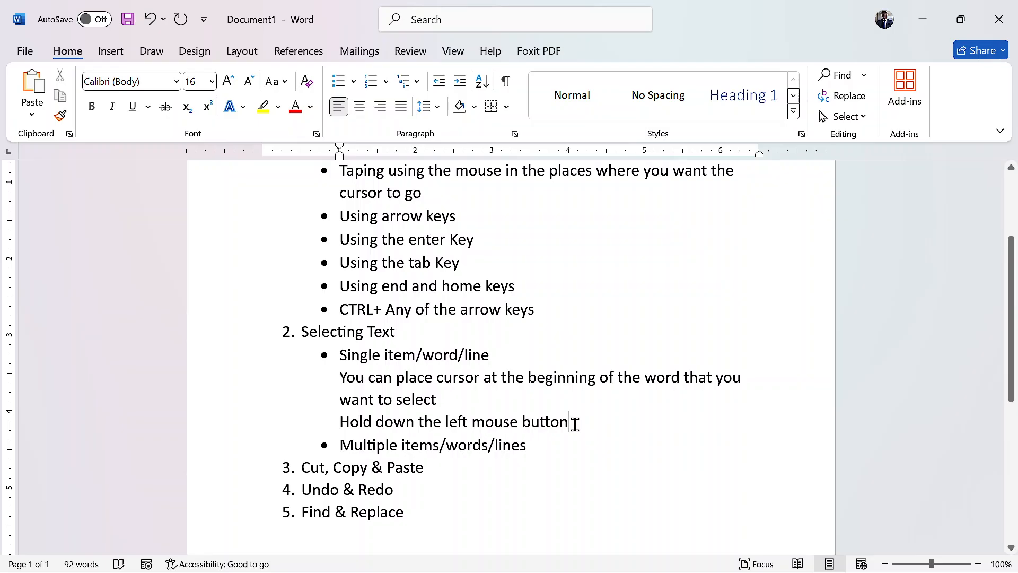
{"action": "key", "text": "shift+Return"}
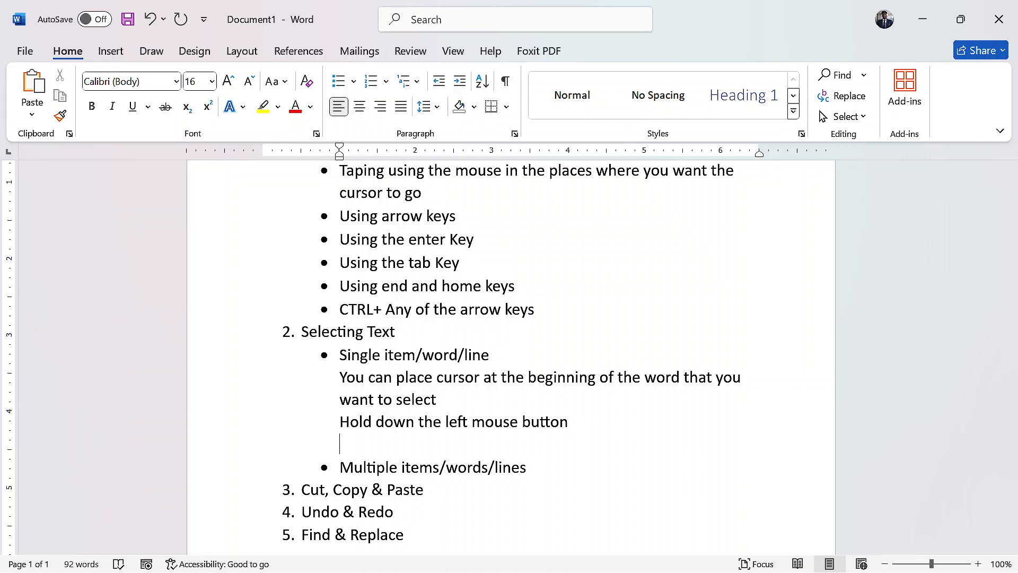
{"action": "type", "text": "Move your mouse o"}
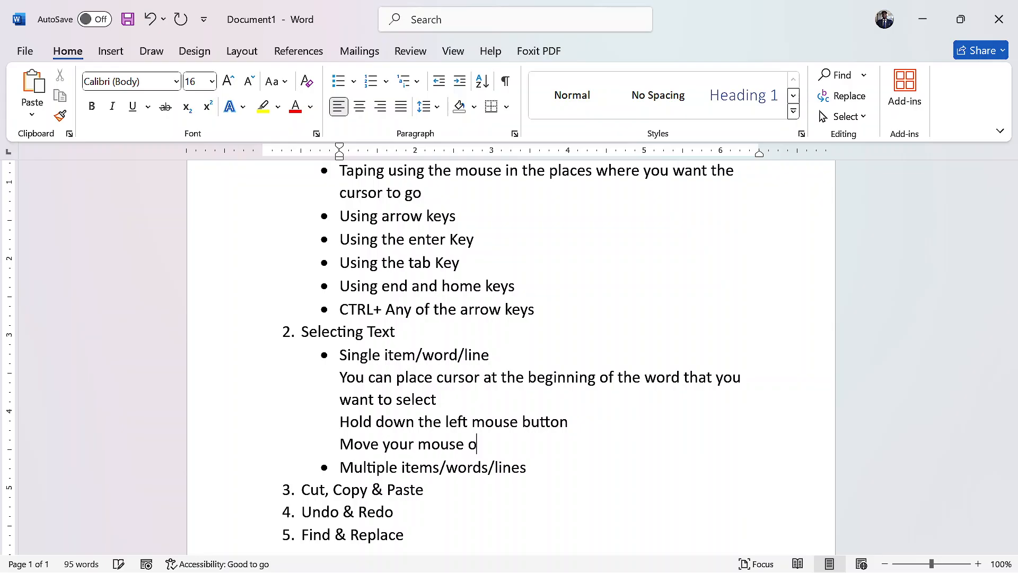
{"action": "type", "text": "n the mouse pad"}
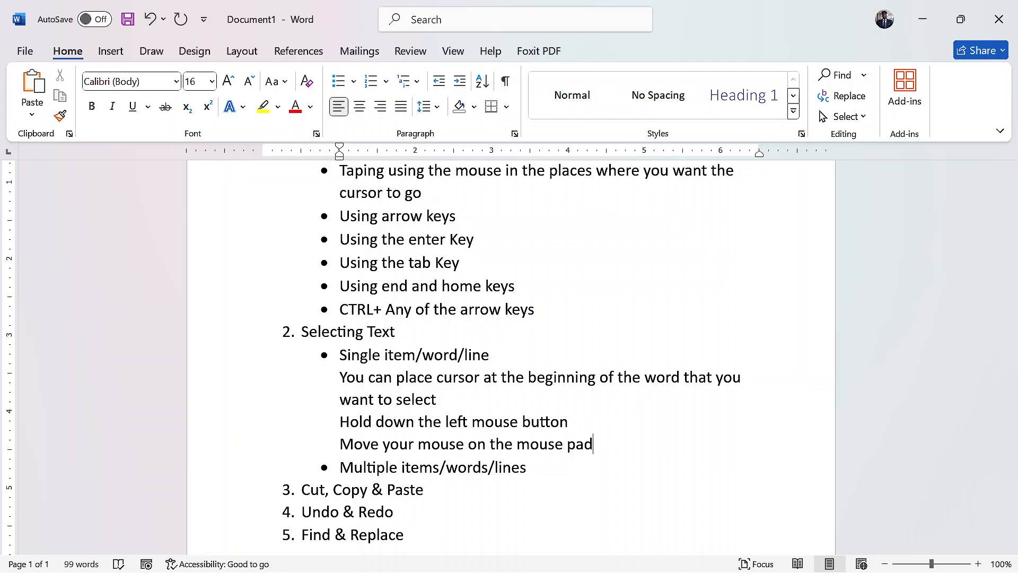
Format the three instruction lines under "Single item/word/line" as bullets in 14 pt italic text
{"action": "left_click_drag", "start_coordinate": [541, 446], "coordinate": [337, 387]}
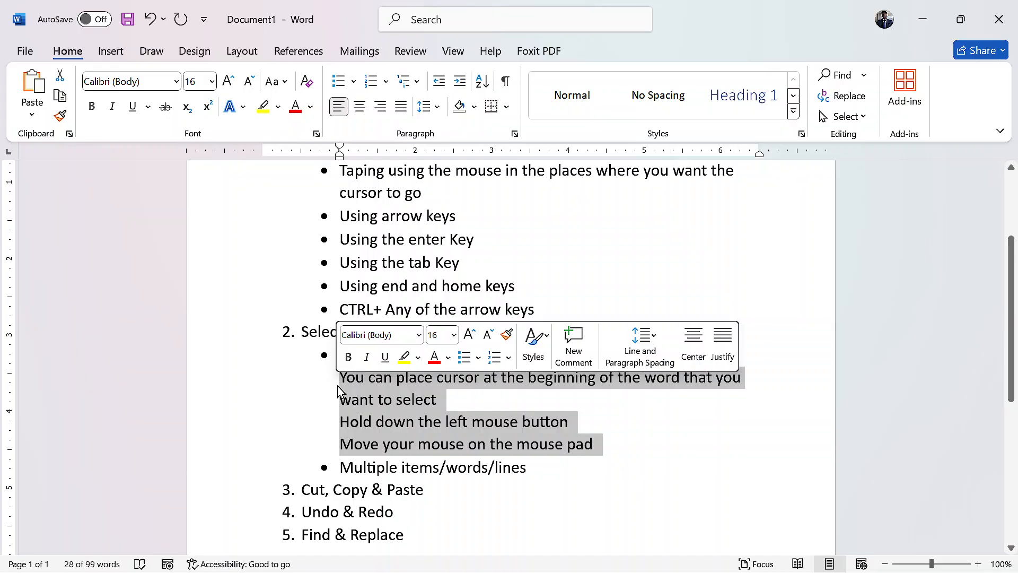
{"action": "left_click", "coordinate": [469, 360]}
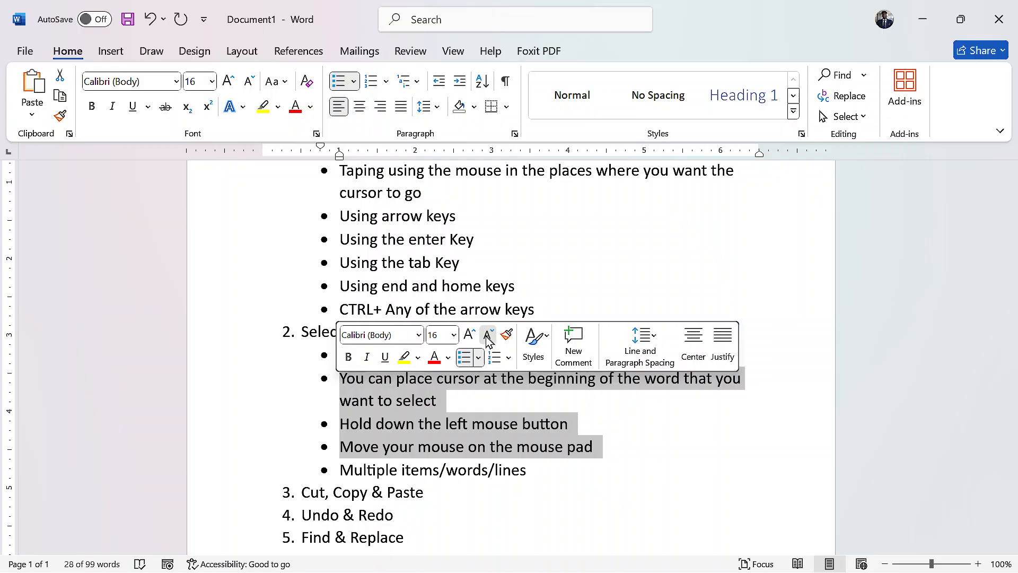
{"action": "left_click", "coordinate": [487, 336]}
{"action": "left_click", "coordinate": [367, 359]}
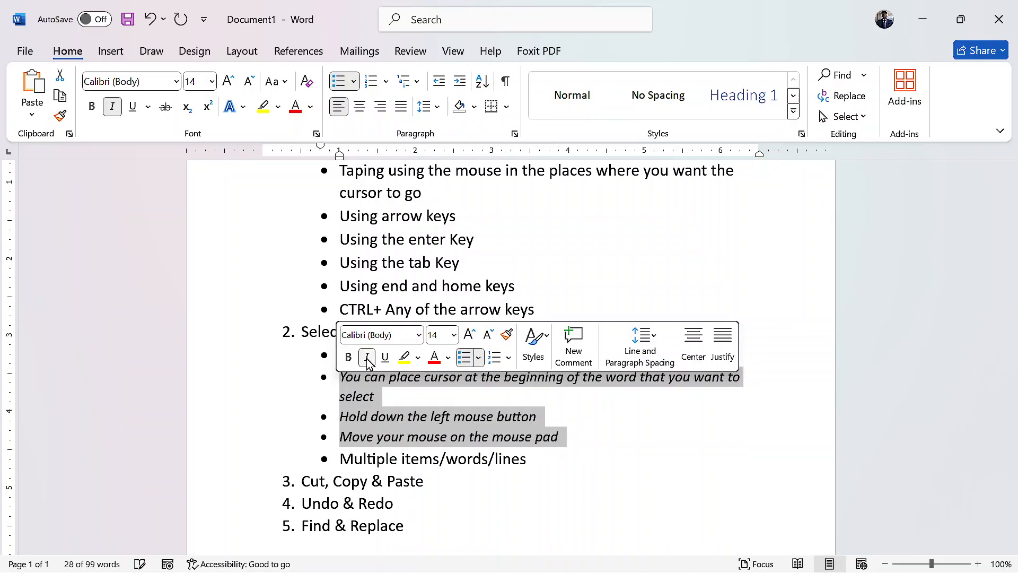
{"action": "left_click", "coordinate": [505, 436]}
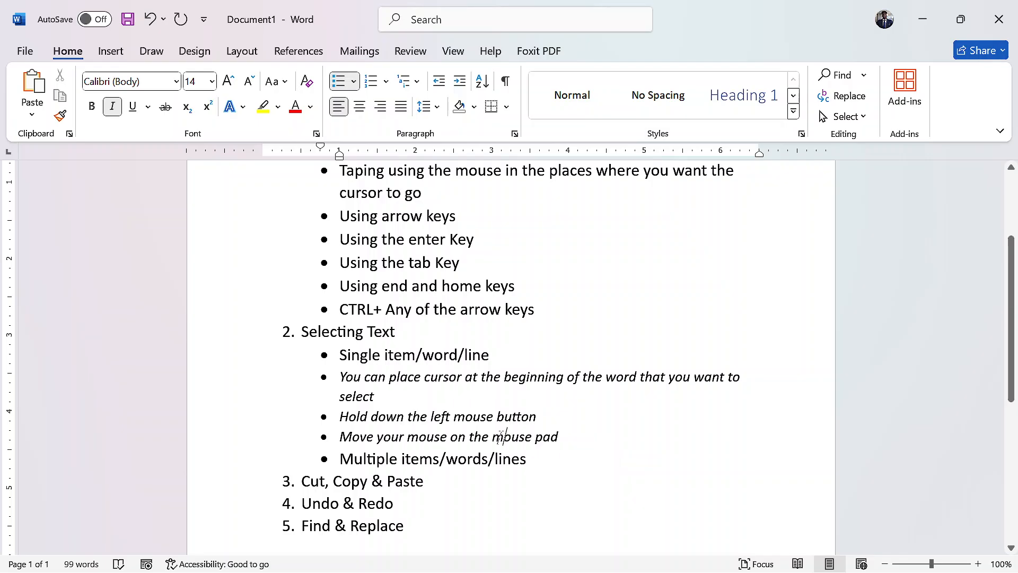
Demote the three italic instruction bullets to sub-bullets of "Single item/word/line"
{"action": "left_click_drag", "start_coordinate": [337, 378], "coordinate": [568, 438]}
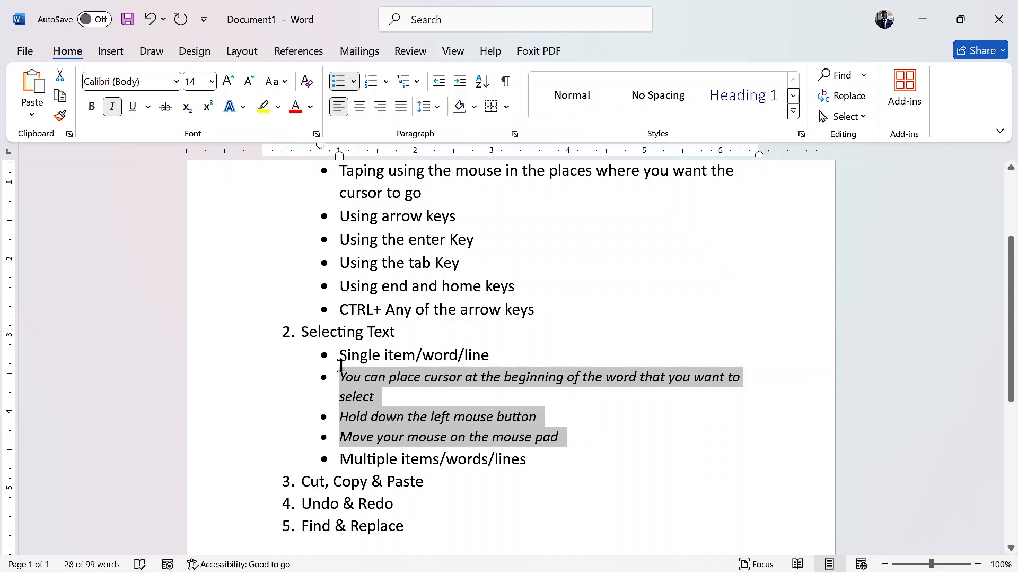
{"action": "key", "text": "Tab"}
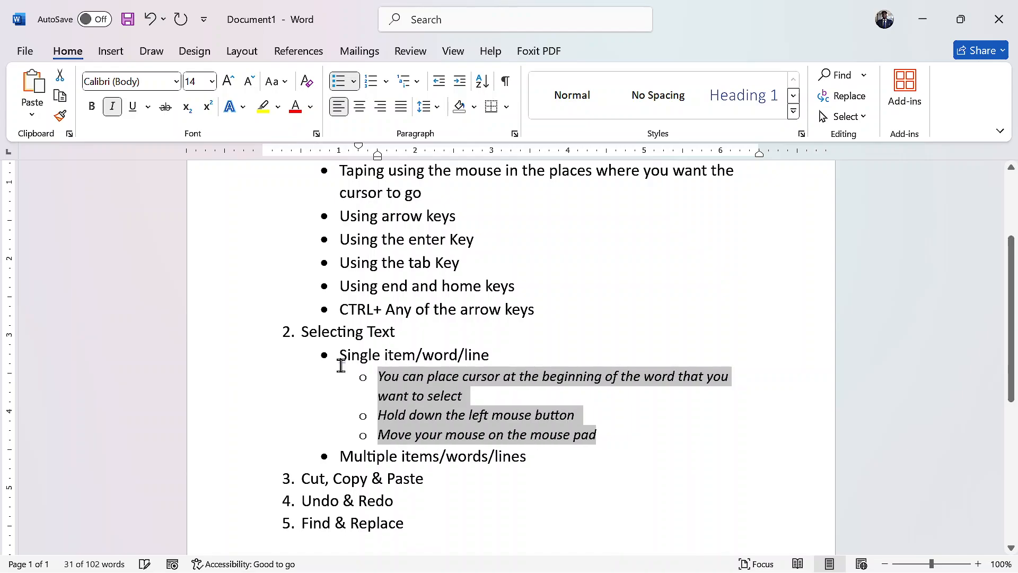
{"action": "left_click", "coordinate": [424, 407]}
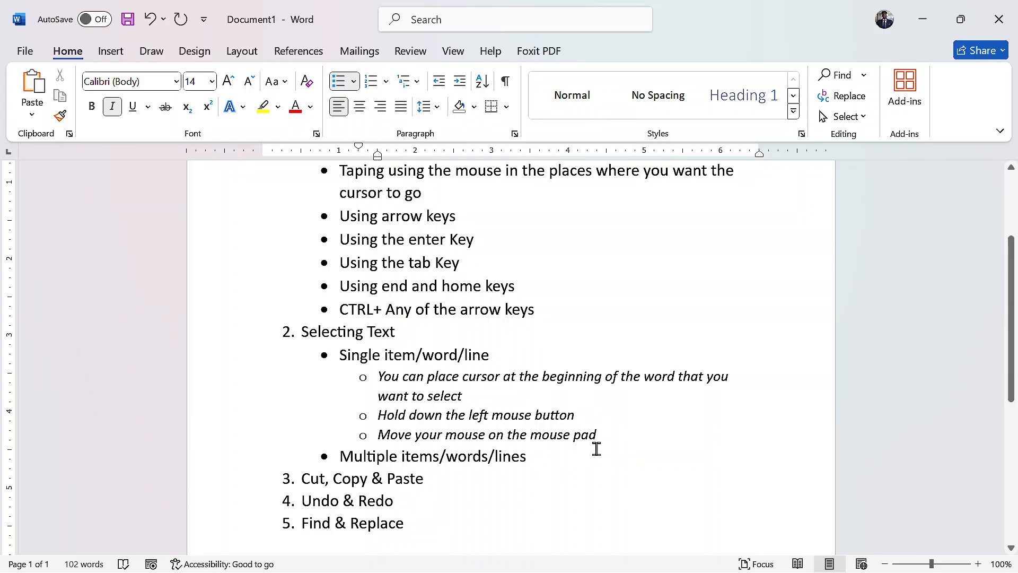
Insert an unbulleted blank line below "Multiple items/words/lines" and indent it one level further
{"action": "left_click", "coordinate": [543, 460]}
{"action": "key", "text": "Return"}
{"action": "key", "text": "BackSpace"}
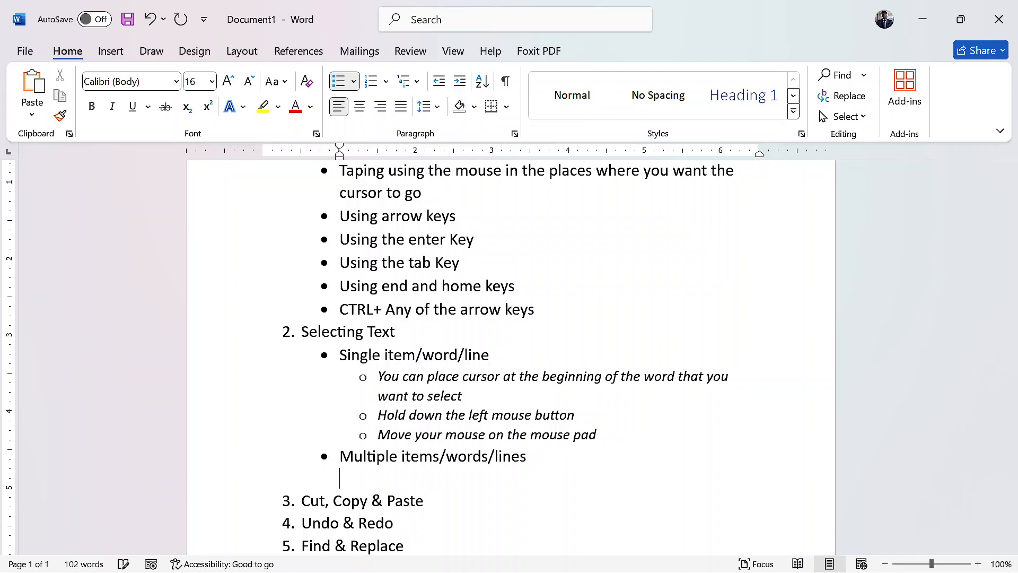
{"action": "key", "text": "Tab"}
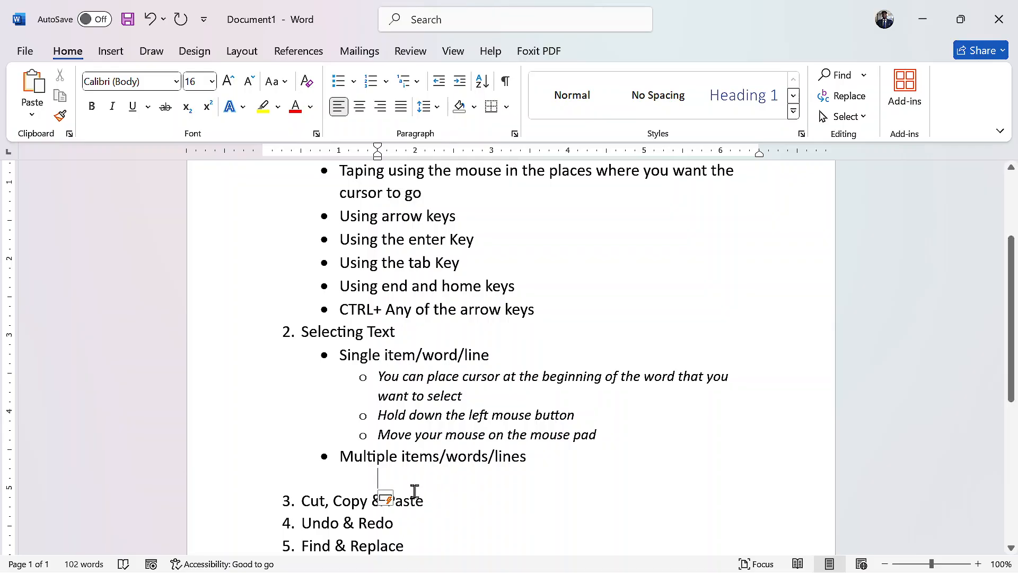
Demonstrate selecting numbered items 3 to 5 by extending the selection from "Cut," through "Find & Replace", and clear the selection
{"action": "left_click", "coordinate": [302, 499]}
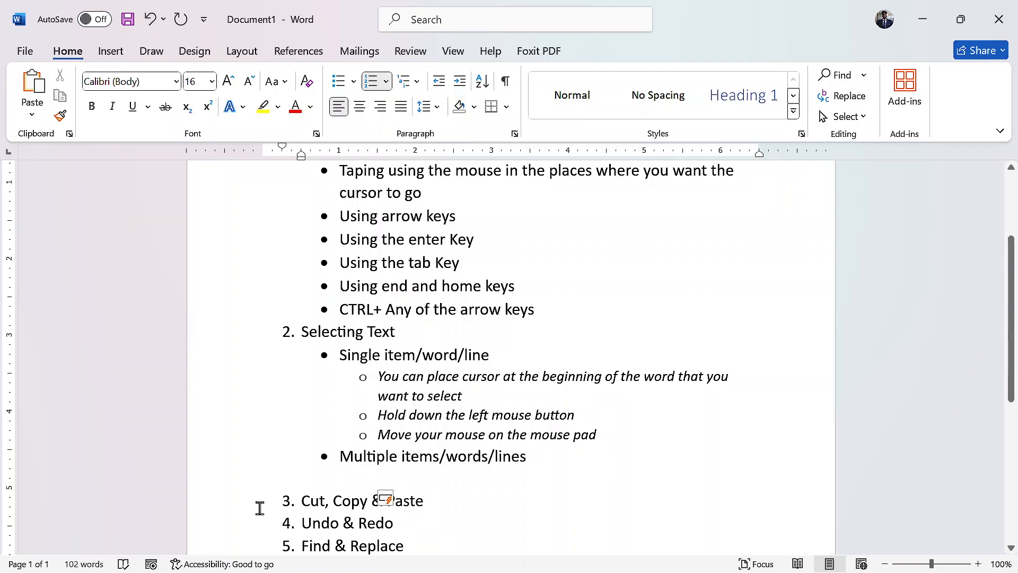
{"action": "left_click_drag", "start_coordinate": [303, 500], "coordinate": [330, 500]}
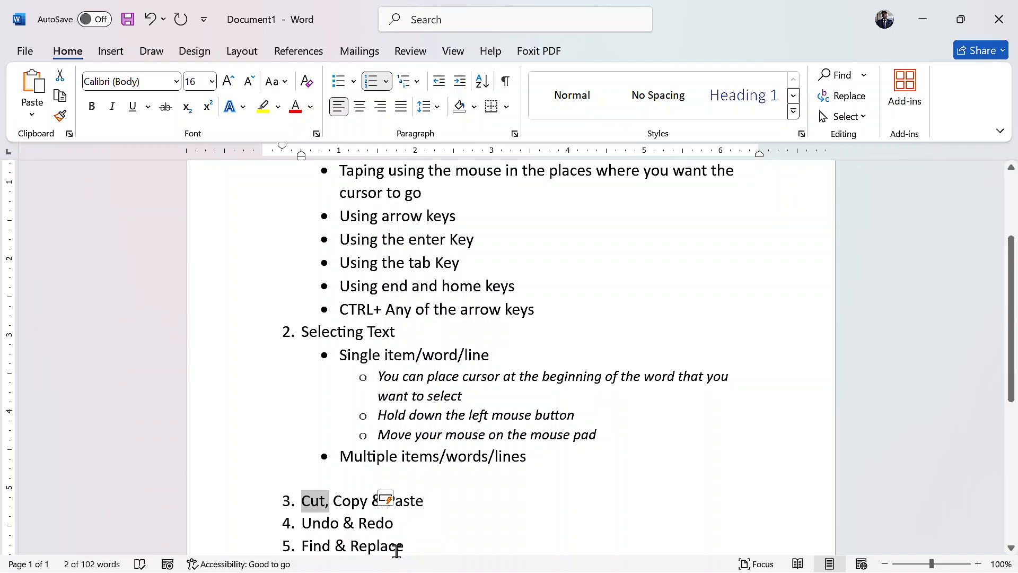
{"action": "left_click", "coordinate": [396, 551], "text": "shift"}
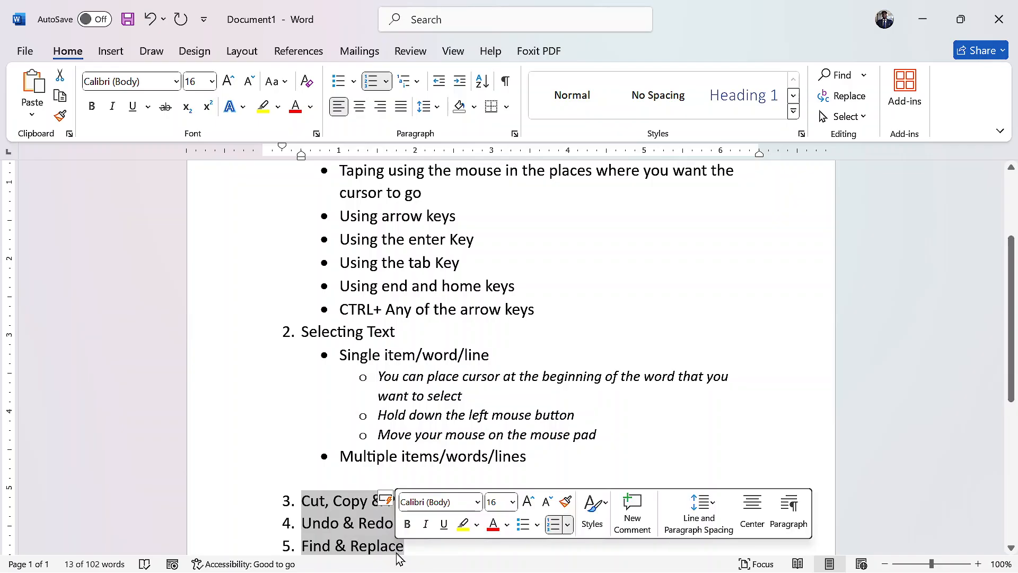
{"action": "left_click", "coordinate": [446, 547]}
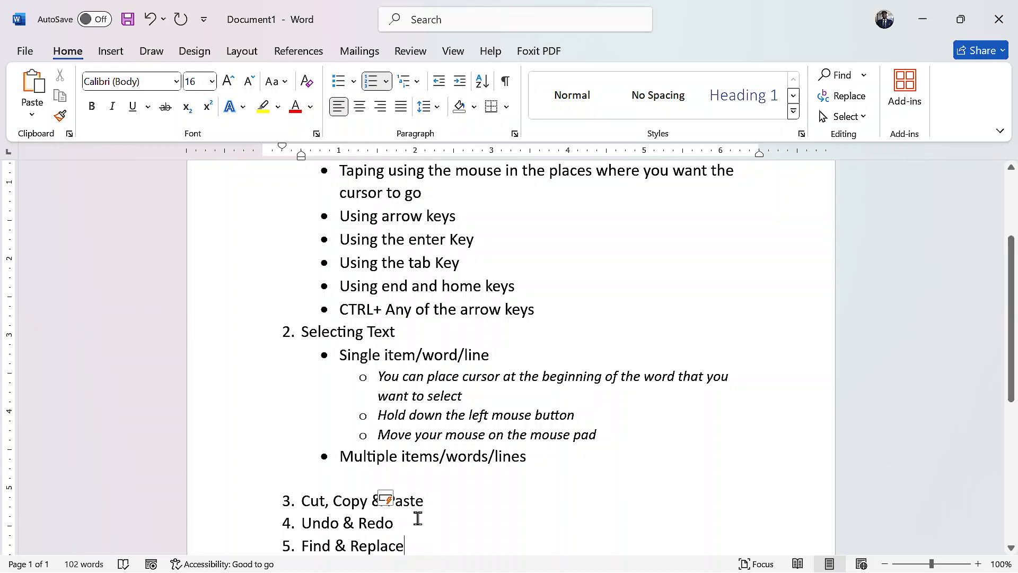
Copy the three italic sub-bullets under "Single item/word/line" onto the indented blank line below "Multiple items/words/lines"
{"action": "left_click", "coordinate": [383, 474]}
{"action": "left_click_drag", "start_coordinate": [377, 375], "coordinate": [626, 437]}
{"action": "key", "text": "ctrl+c"}
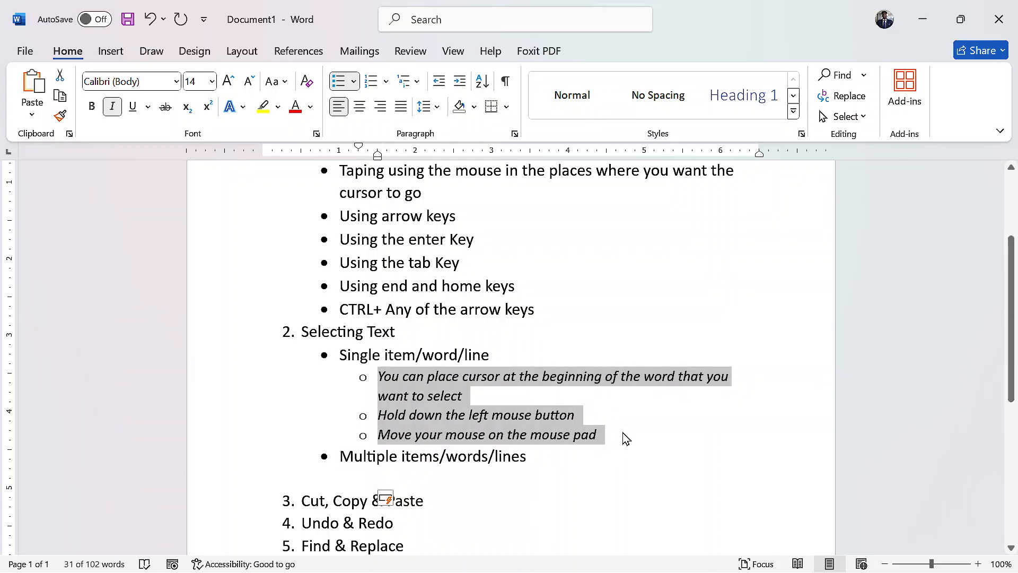
{"action": "left_click", "coordinate": [385, 472]}
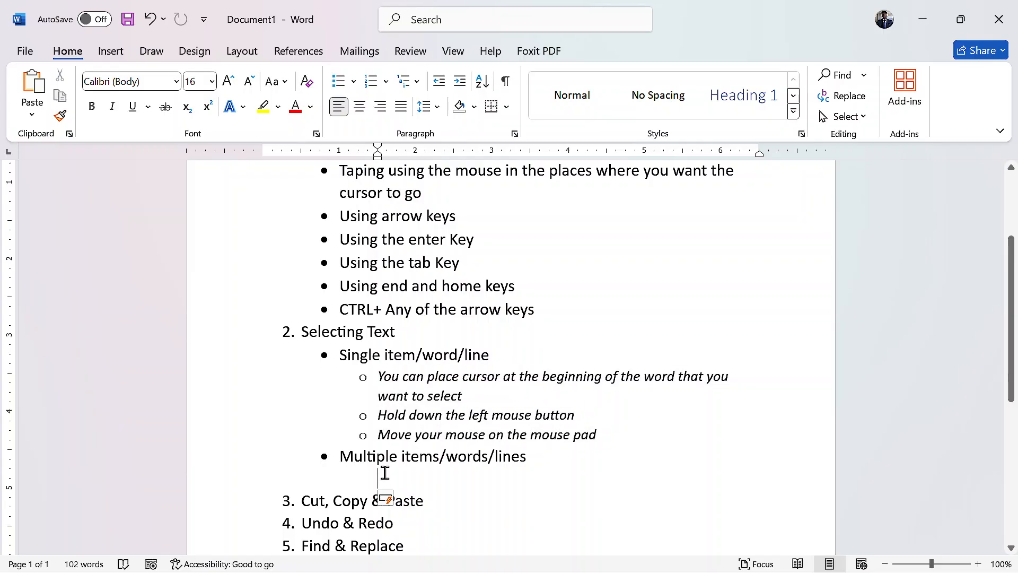
{"action": "key", "text": "ctrl+v"}
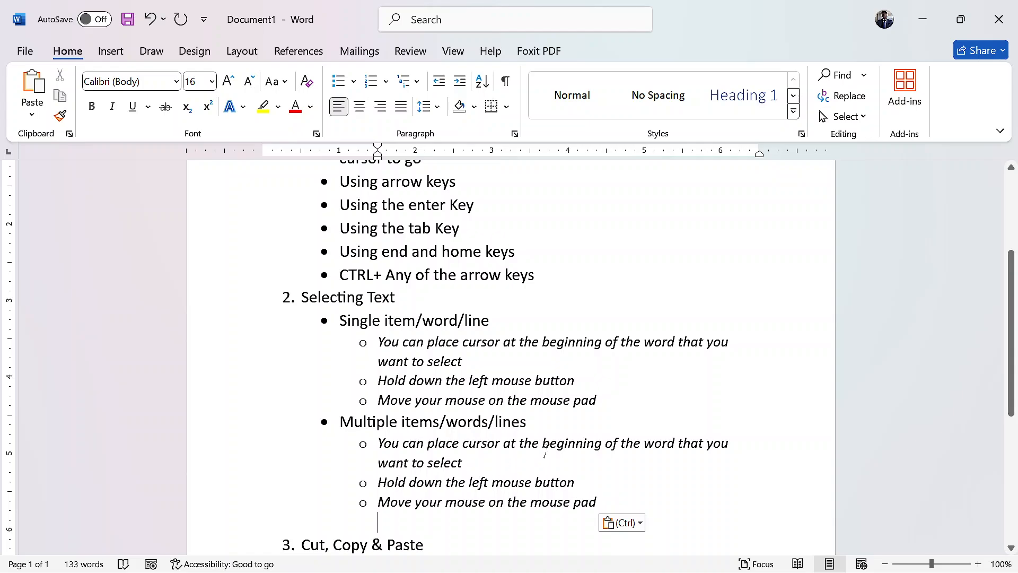
Add the italic sub-bullet "Hold down SHIFT key + Arrow Key in a desired direction" at the end of the "Single item/word/line" list
{"action": "left_click", "coordinate": [620, 399]}
{"action": "key", "text": "Return"}
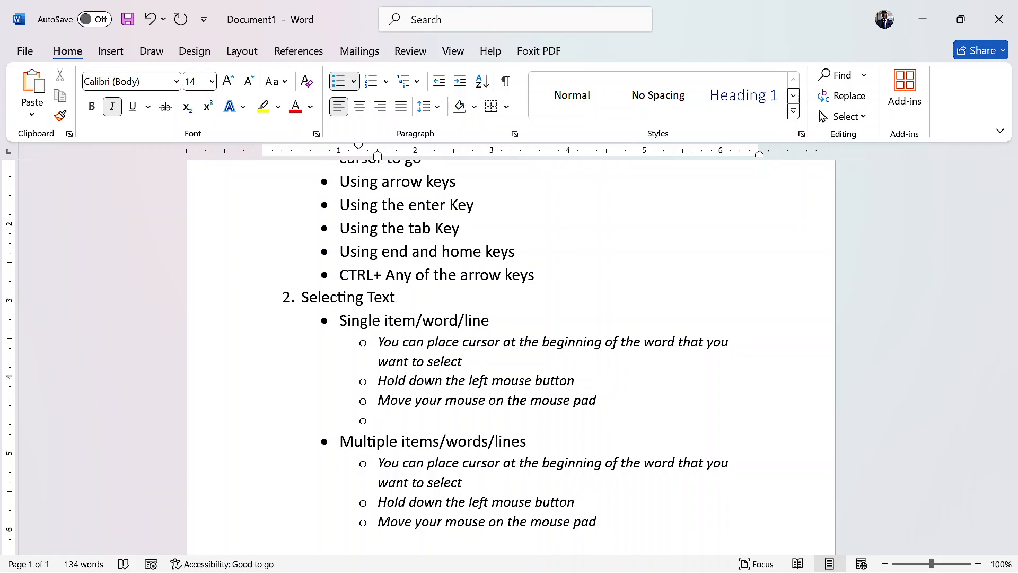
{"action": "type", "text": "Hold down SHIFT"}
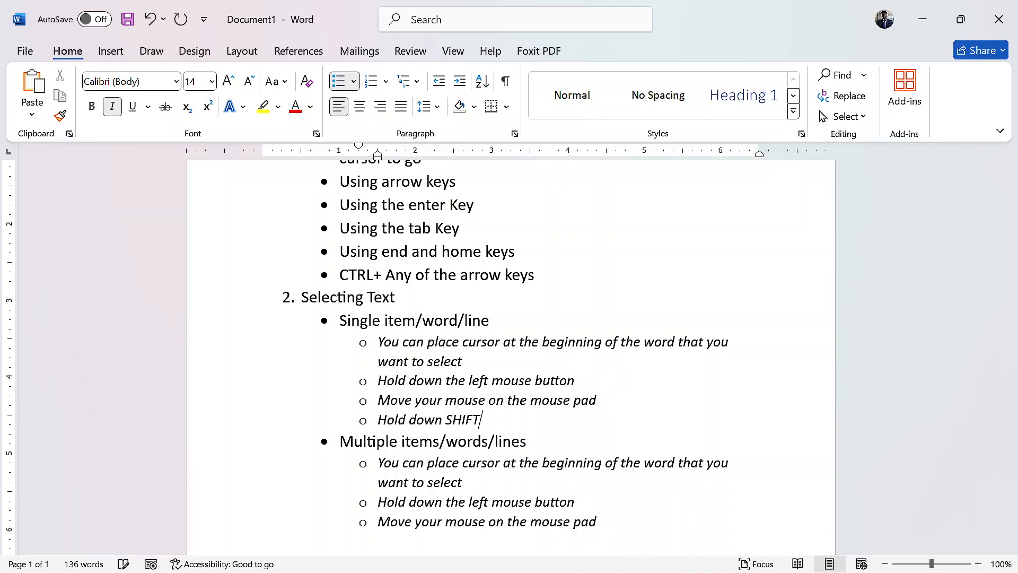
{"action": "type", "text": " key + Arrow Key"}
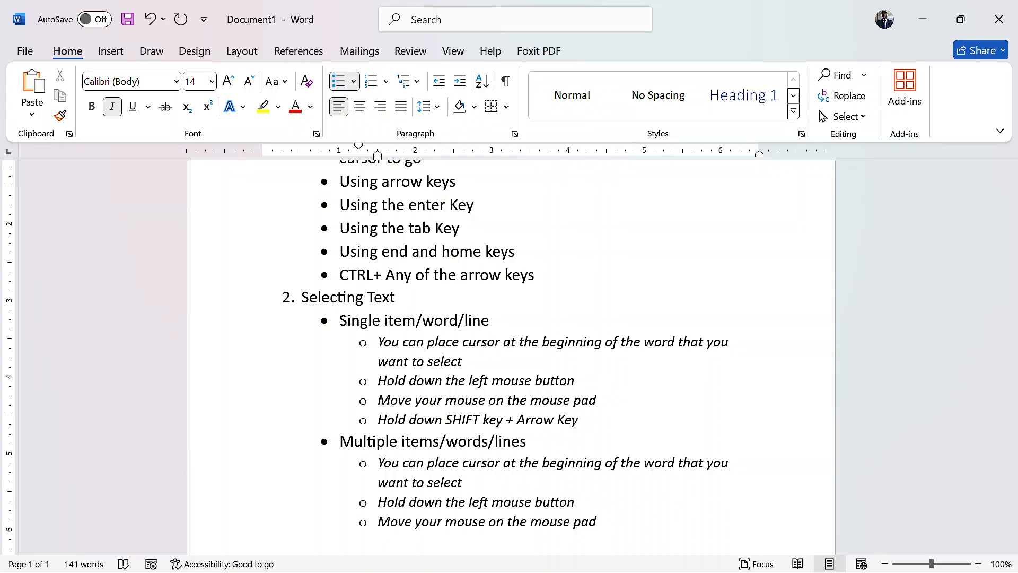
{"action": "type", "text": " in a desired dire"}
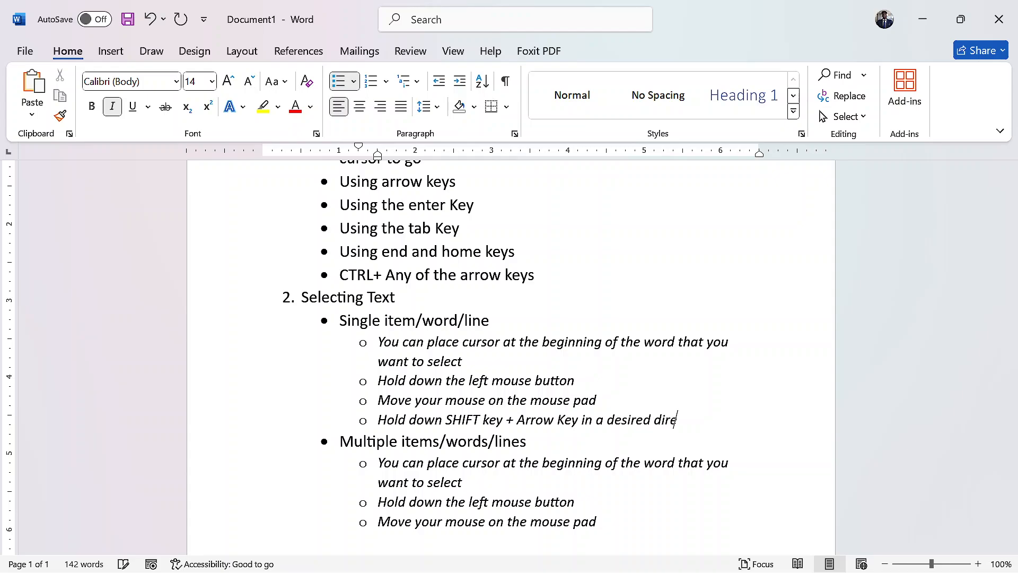
{"action": "type", "text": "ction"}
Add the italic sub-bullet "Hold down SHIFT Key + Arrow Key in the desired direction" at the end of the "Multiple items/words/lines" list
{"action": "scroll", "coordinate": [533, 454], "scroll_direction": "down", "scroll_amount": 4}
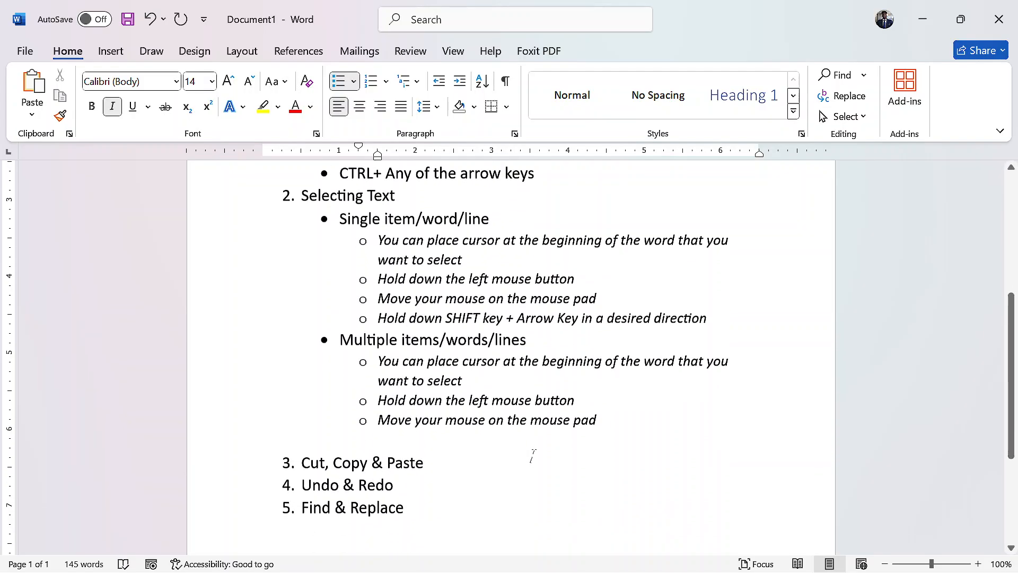
{"action": "left_click", "coordinate": [615, 423]}
{"action": "key", "text": "Return"}
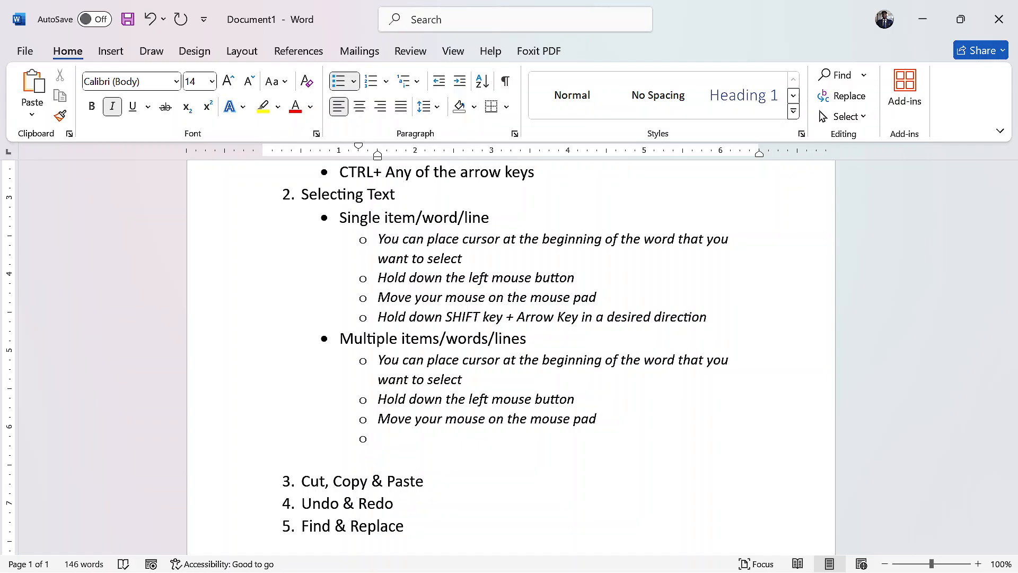
{"action": "type", "text": "Hold down SHIFT Key "}
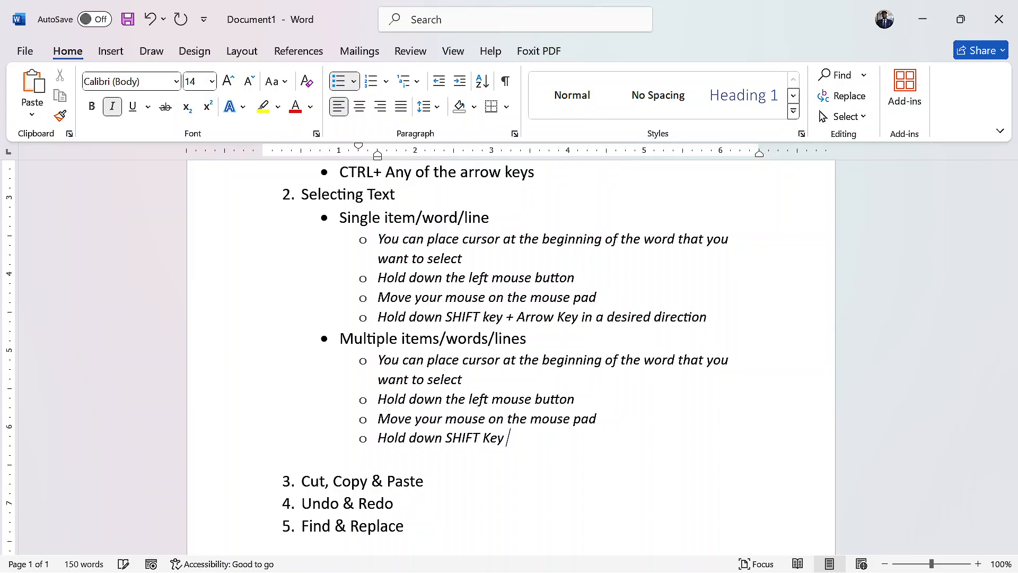
{"action": "type", "text": "+ Arrow Key in the desired direction"}
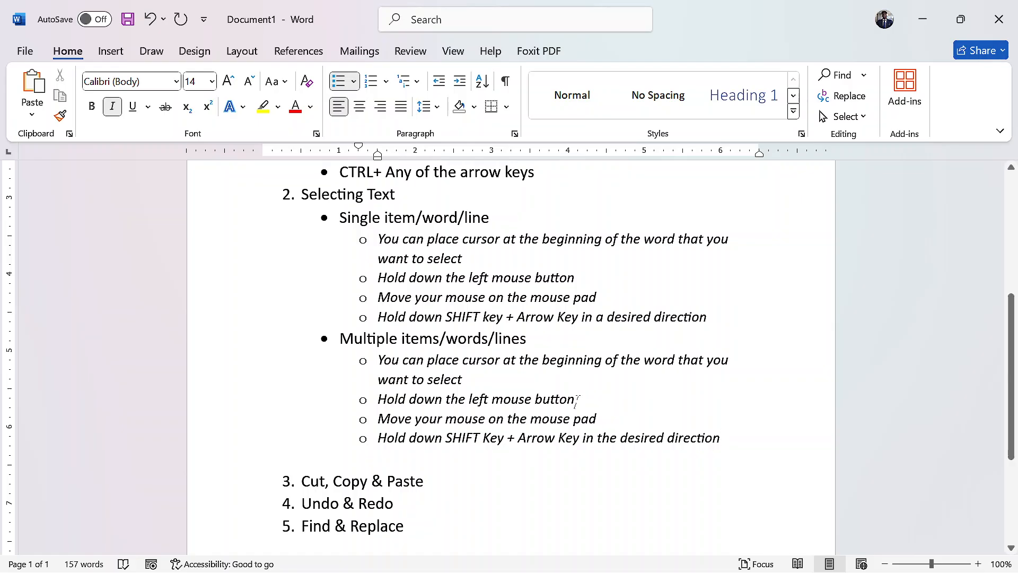
Review the outline from the module title down to the last numbered item, "Find & Replace"
{"action": "scroll", "coordinate": [405, 331], "scroll_direction": "up", "scroll_amount": 2}
{"action": "scroll", "coordinate": [405, 329], "scroll_direction": "up", "scroll_amount": 5}
{"action": "scroll", "coordinate": [405, 330], "scroll_direction": "down", "scroll_amount": 7}
{"action": "scroll", "coordinate": [405, 329], "scroll_direction": "down", "scroll_amount": 2}
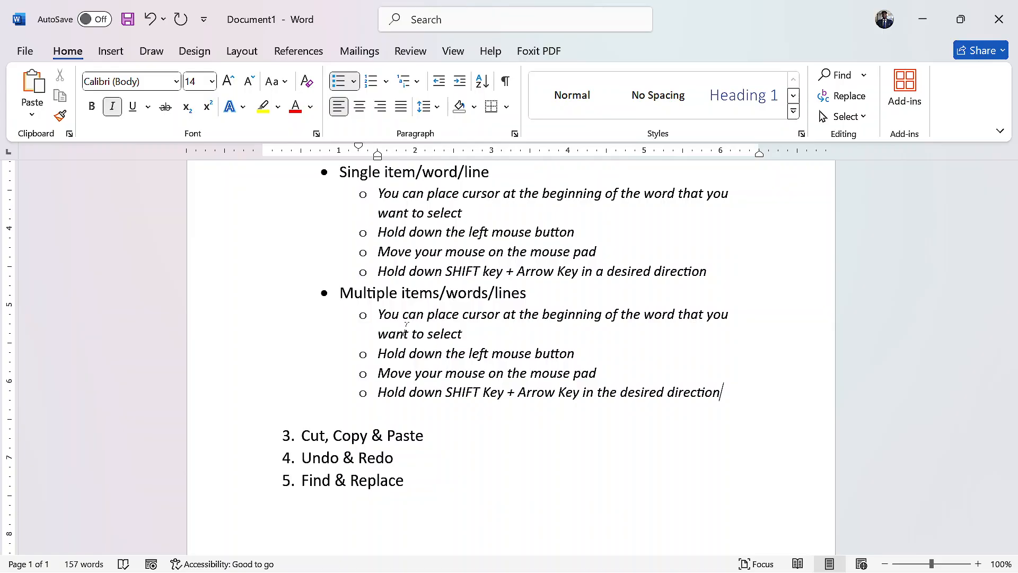
{"action": "scroll", "coordinate": [406, 326], "scroll_direction": "down", "scroll_amount": 3}
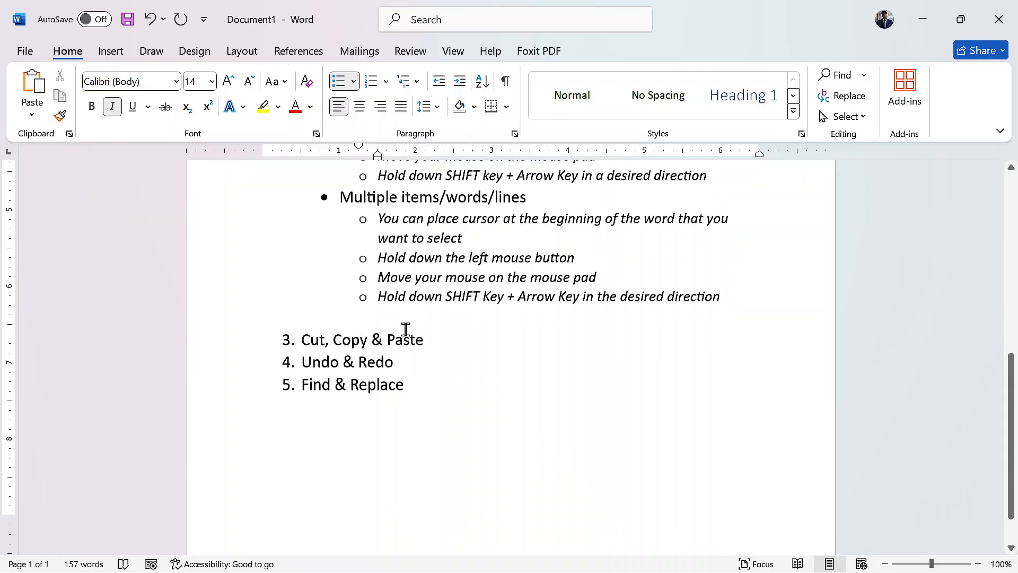
{"action": "scroll", "coordinate": [407, 330], "scroll_direction": "up", "scroll_amount": 10}
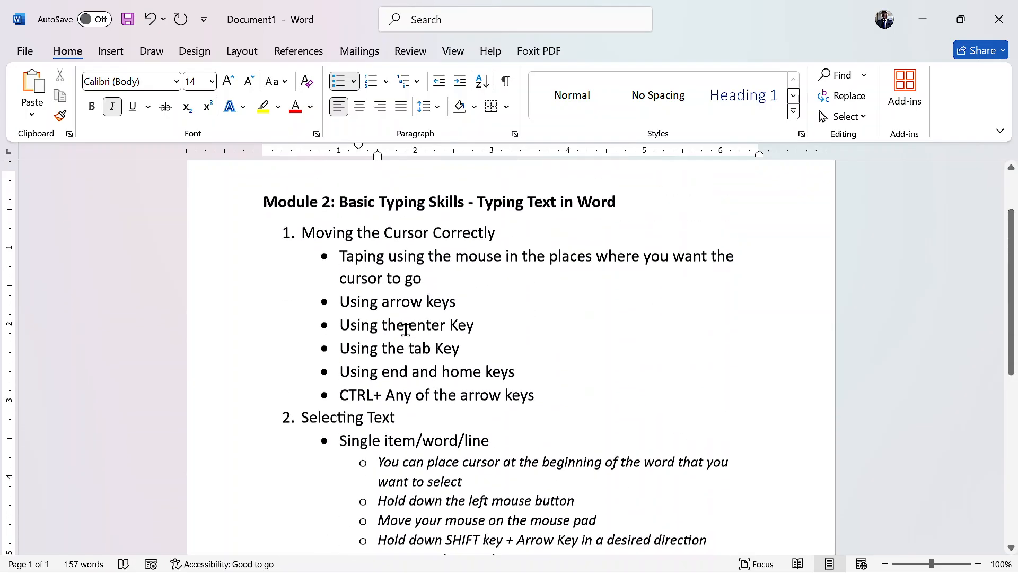
{"action": "scroll", "coordinate": [406, 330], "scroll_direction": "down", "scroll_amount": 10}
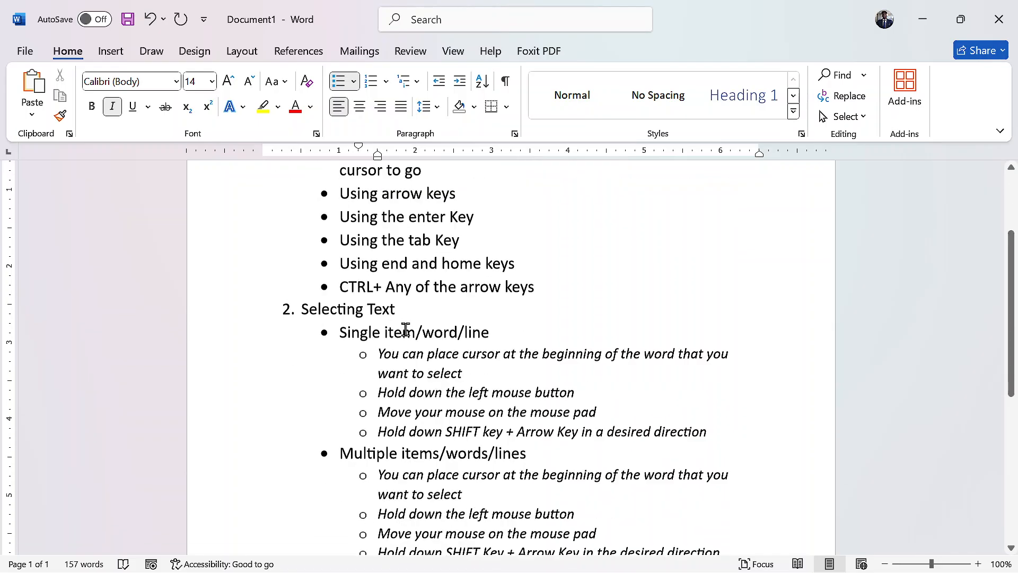
{"action": "scroll", "coordinate": [406, 330], "scroll_direction": "down", "scroll_amount": 1}
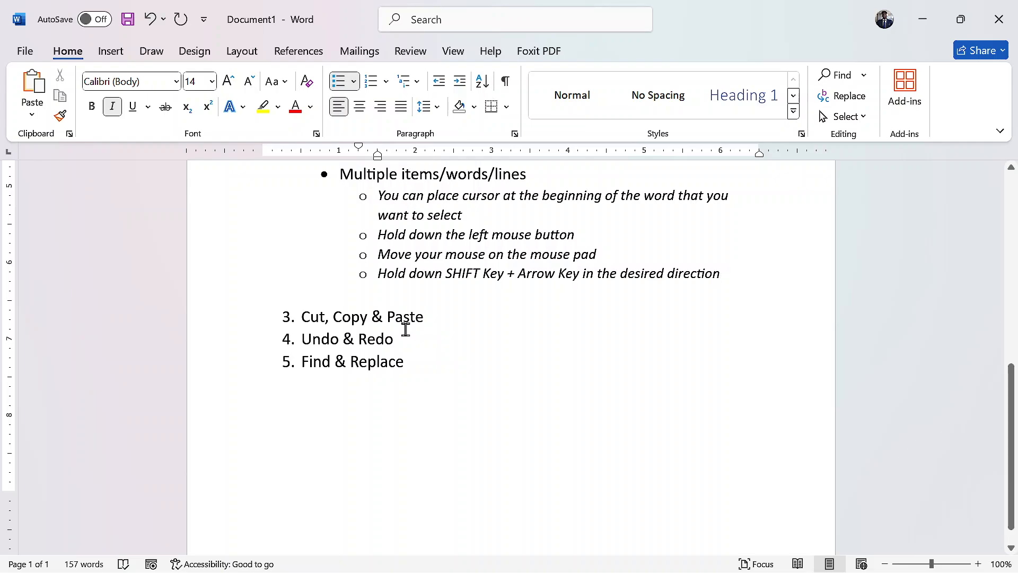
{"action": "scroll", "coordinate": [406, 323], "scroll_direction": "down", "scroll_amount": 1}
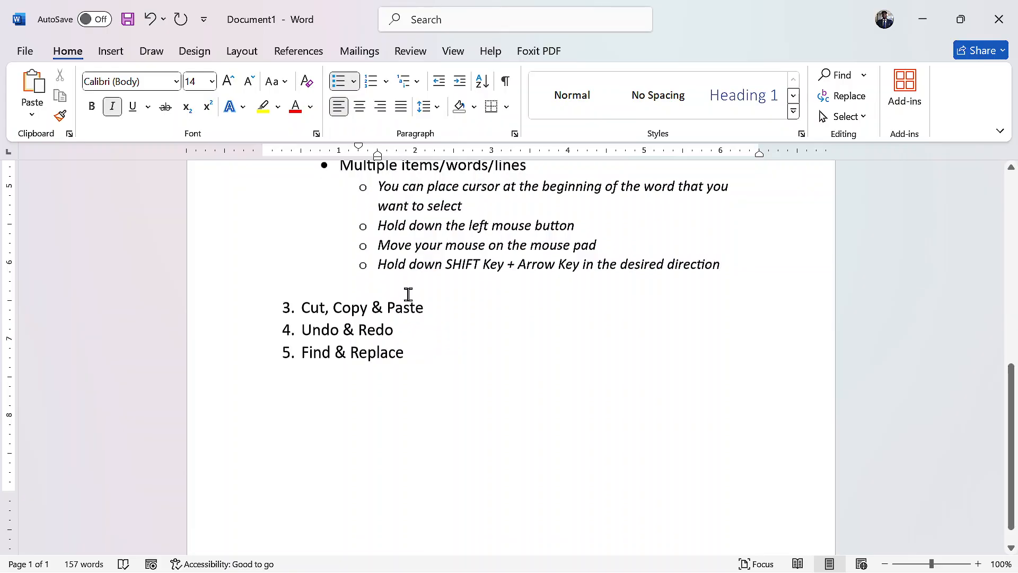
Insert an unnumbered blank line below item 3, "Cut, Copy & Paste"
{"action": "left_click", "coordinate": [430, 298]}
{"action": "key", "text": "Return"}
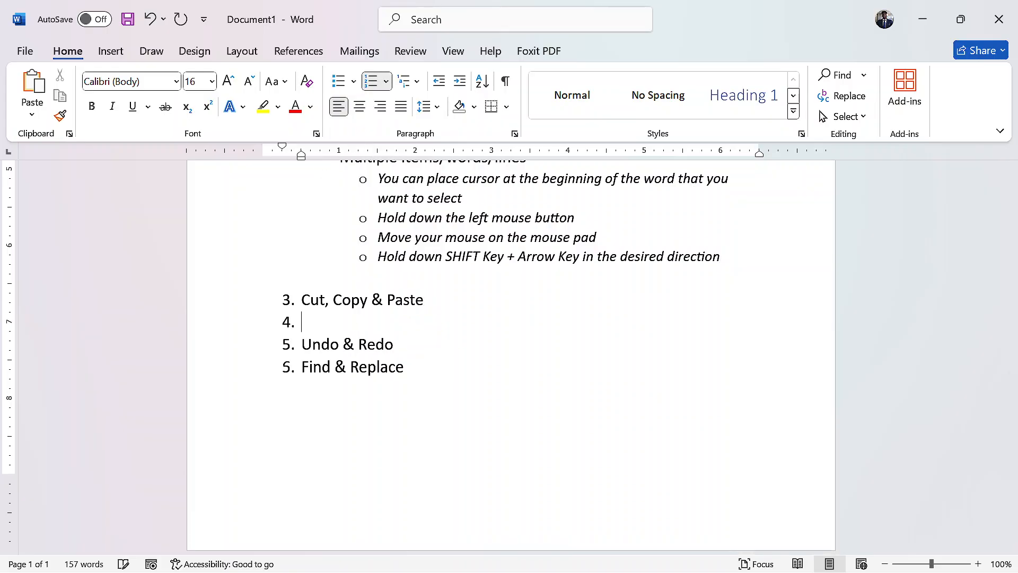
{"action": "key", "text": "BackSpace"}
{"action": "scroll", "coordinate": [510, 350], "scroll_direction": "up", "scroll_amount": 3}
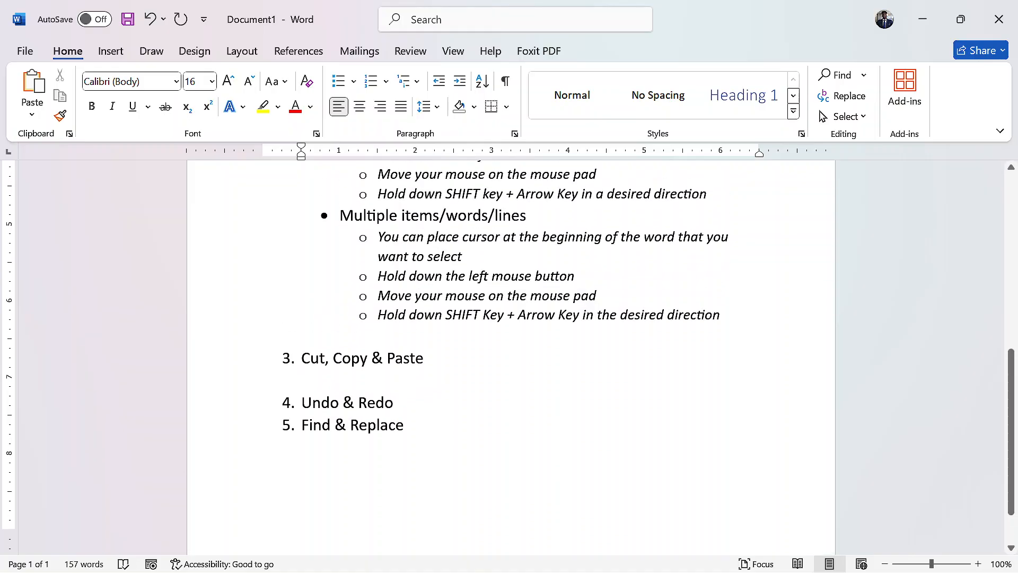
{"action": "scroll", "coordinate": [511, 350], "scroll_direction": "down", "scroll_amount": 6}
{"action": "scroll", "coordinate": [511, 350], "scroll_direction": "up", "scroll_amount": 1}
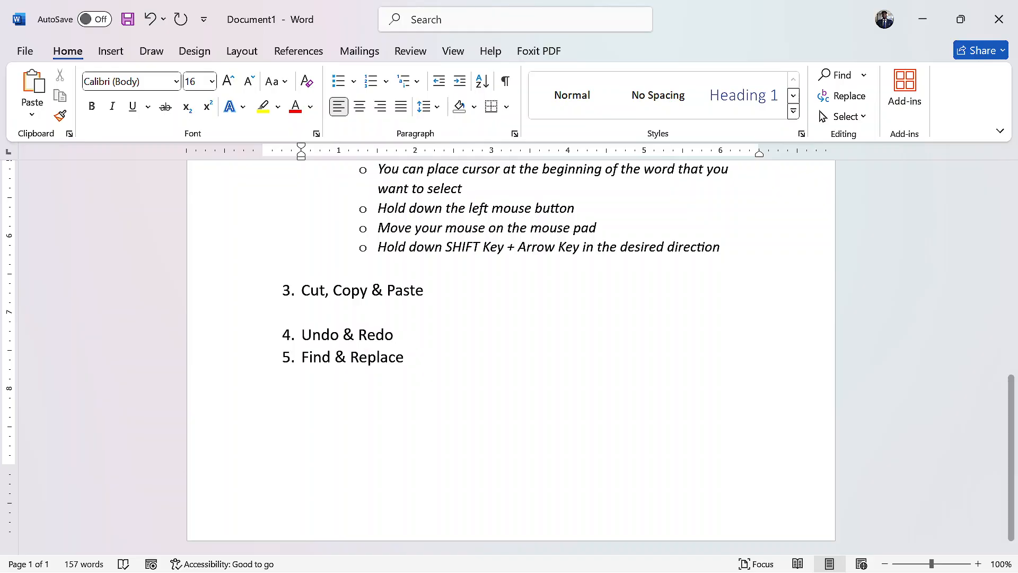
Enter "Cut – moving text" on the blank line under "Cut, Copy & Paste" and format it as a bullet
{"action": "key", "text": "shift+Return"}
{"action": "type", "text": "Cu"}
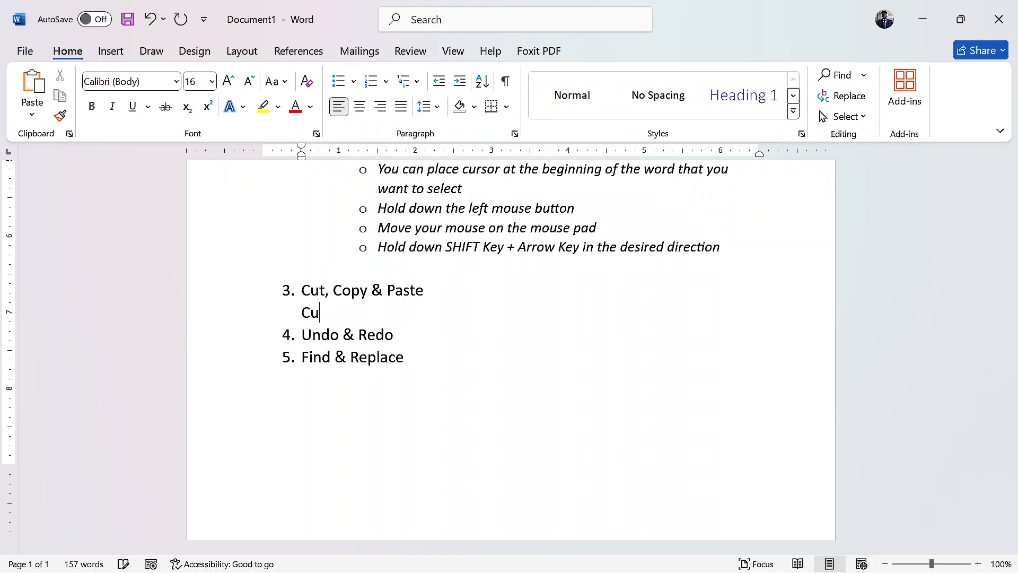
{"action": "type", "text": "t - mo"}
{"action": "type", "text": "ving te"}
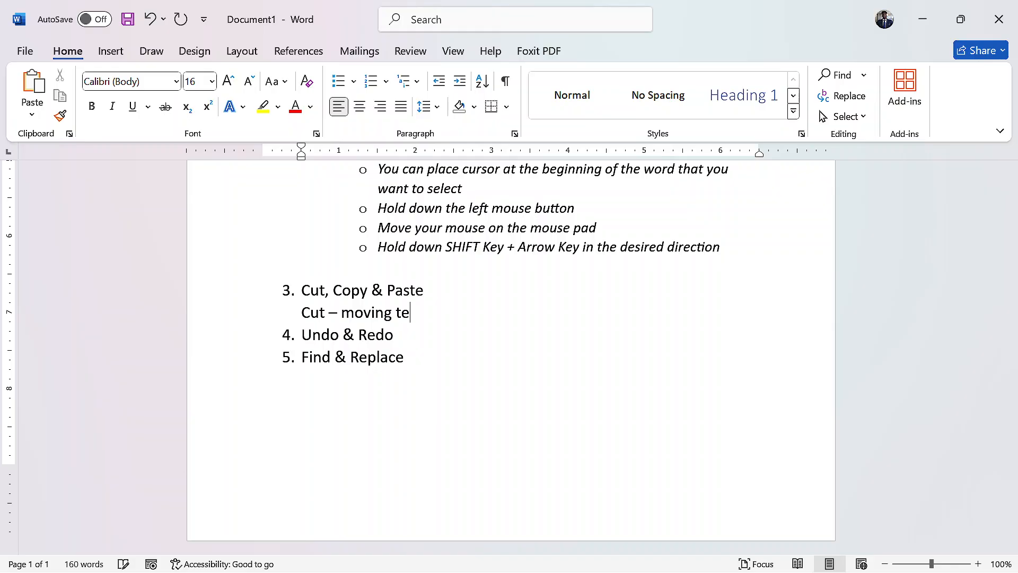
{"action": "type", "text": "xt"}
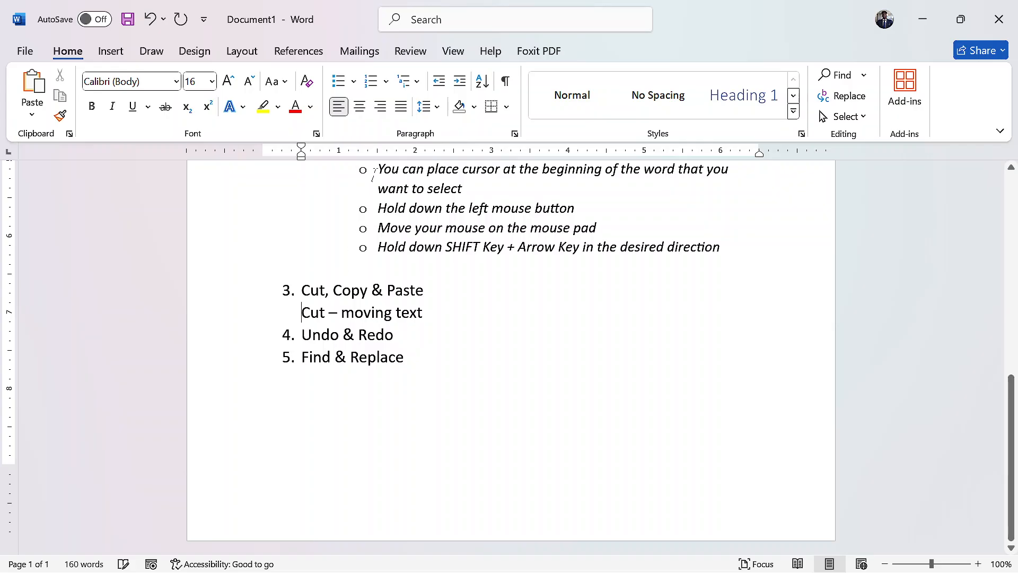
{"action": "left_click", "coordinate": [339, 81]}
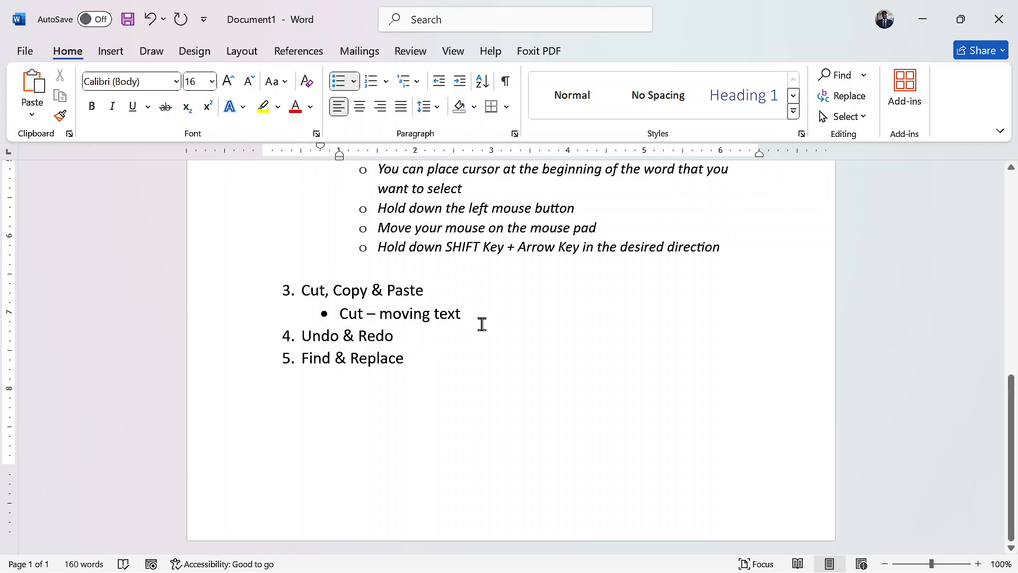
{"action": "left_click", "coordinate": [481, 318]}
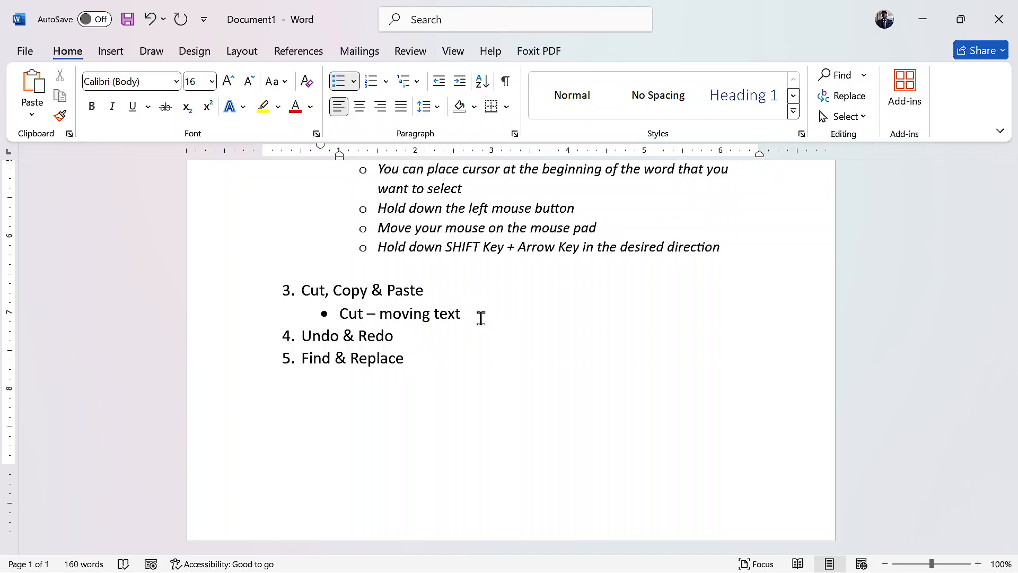
{"action": "left_click_drag", "start_coordinate": [452, 315], "coordinate": [352, 322]}
{"action": "left_click", "coordinate": [351, 323]}
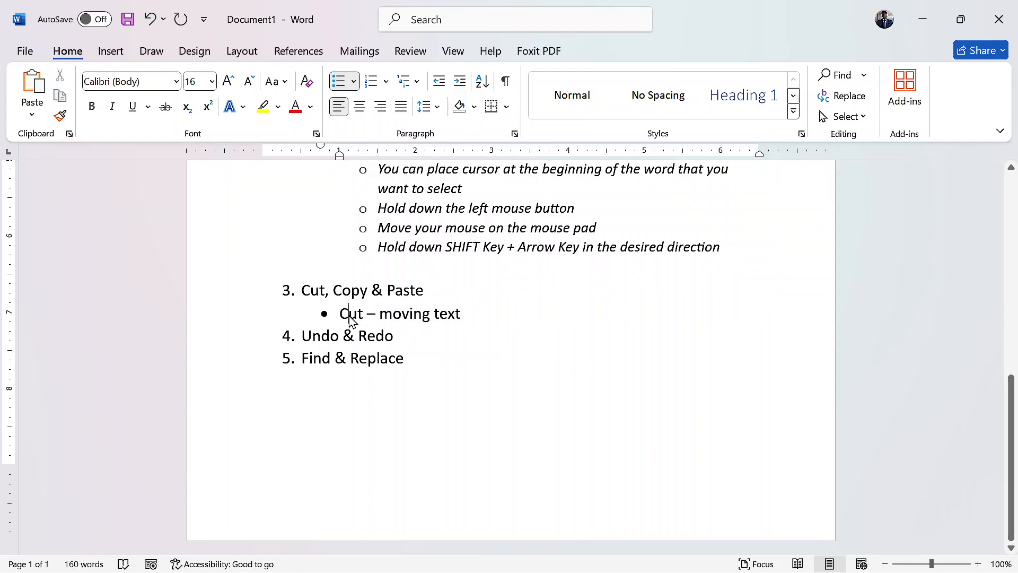
Add the sub-bullet "Select text" one level below "Cut – moving text"
{"action": "left_click", "coordinate": [489, 320]}
{"action": "key", "text": "Return"}
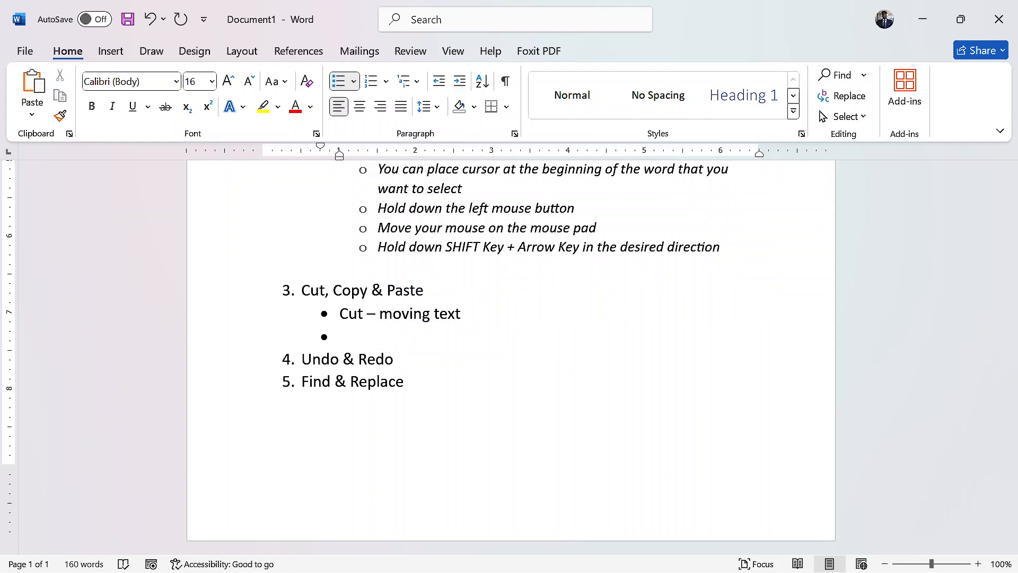
{"action": "key", "text": "Tab"}
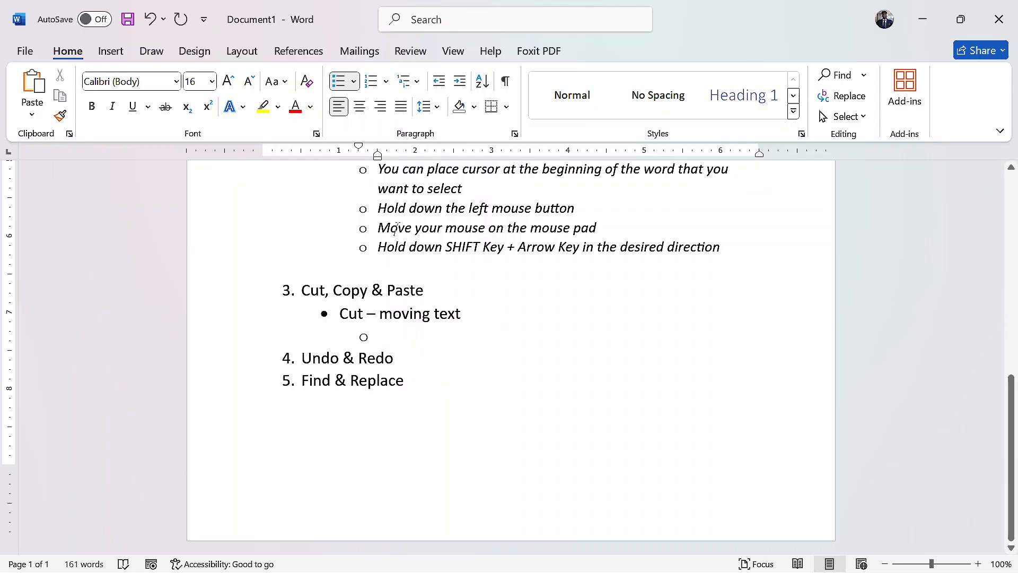
{"action": "type", "text": "selec"}
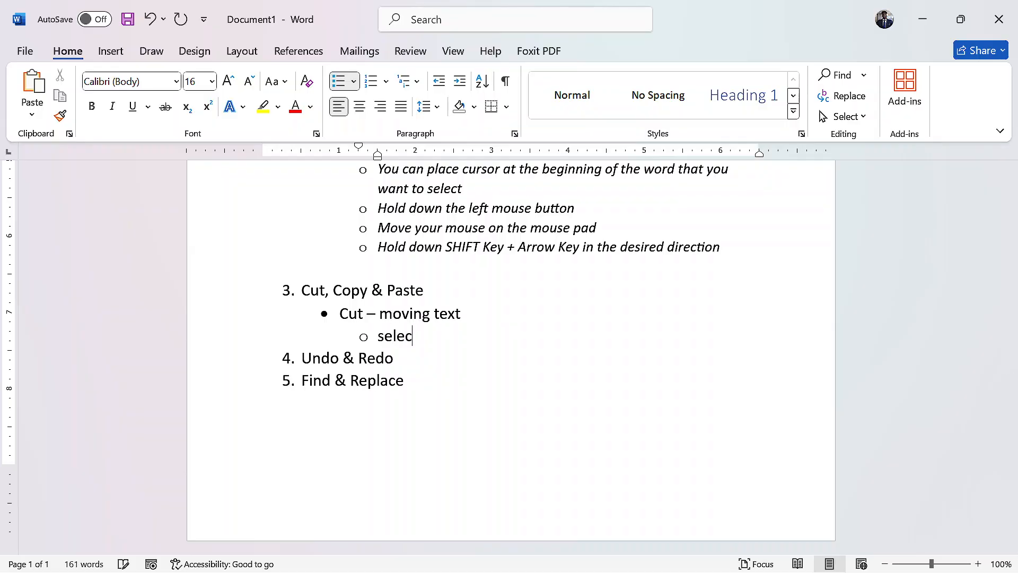
{"action": "type", "text": "t text"}
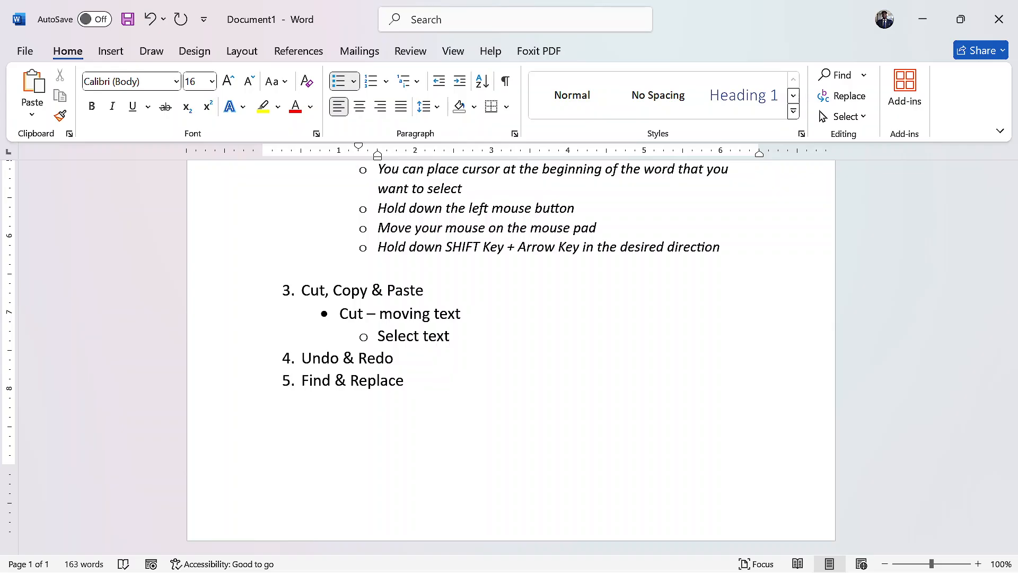
Add a second sub-bullet reading "Right mouse click on the selected text" below "Select text"
{"action": "key", "text": "Return"}
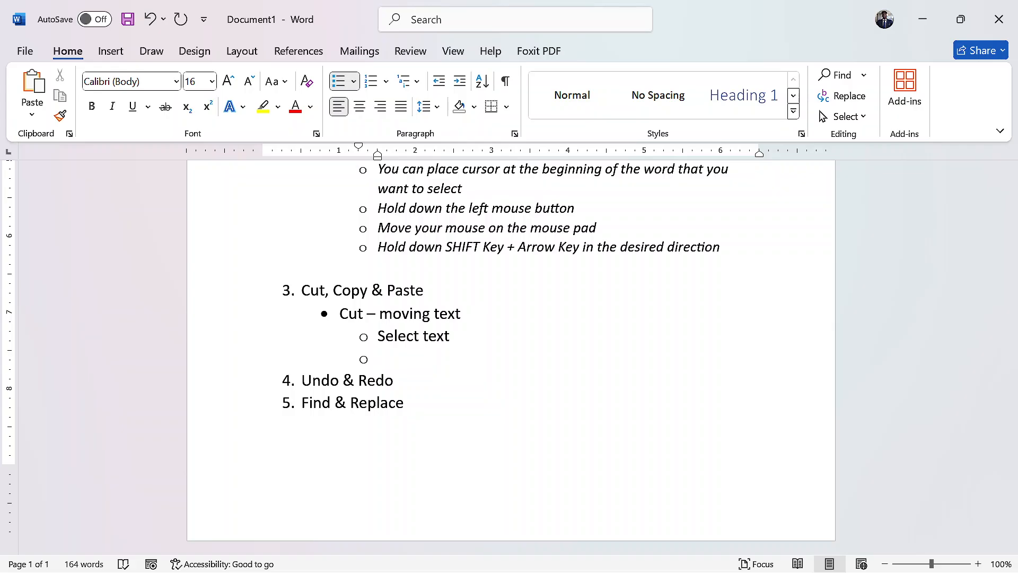
{"action": "type", "text": "right mouse c"}
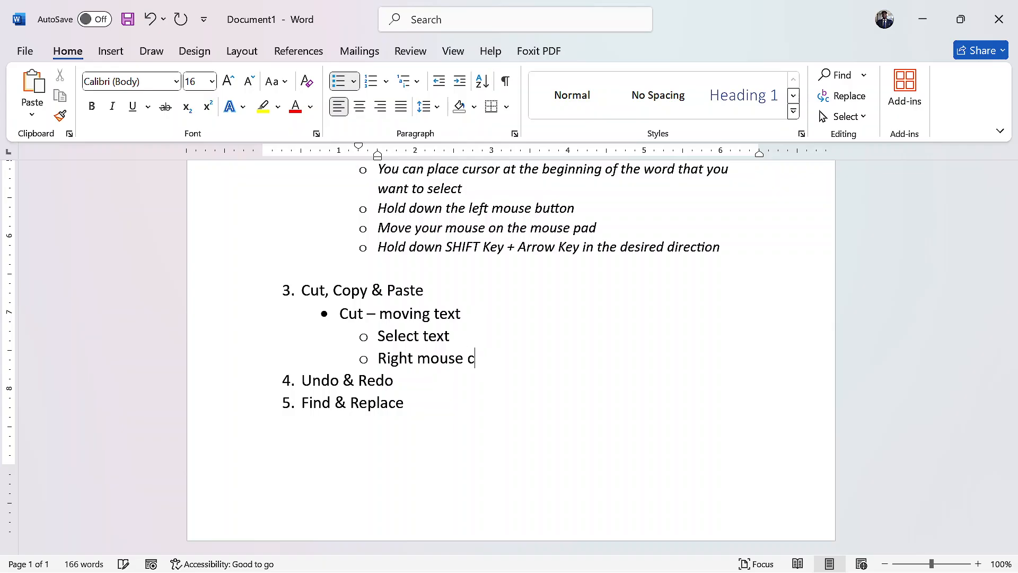
{"action": "type", "text": "lick"}
{"action": "key", "text": "Return"}
{"action": "type", "text": "choo"}
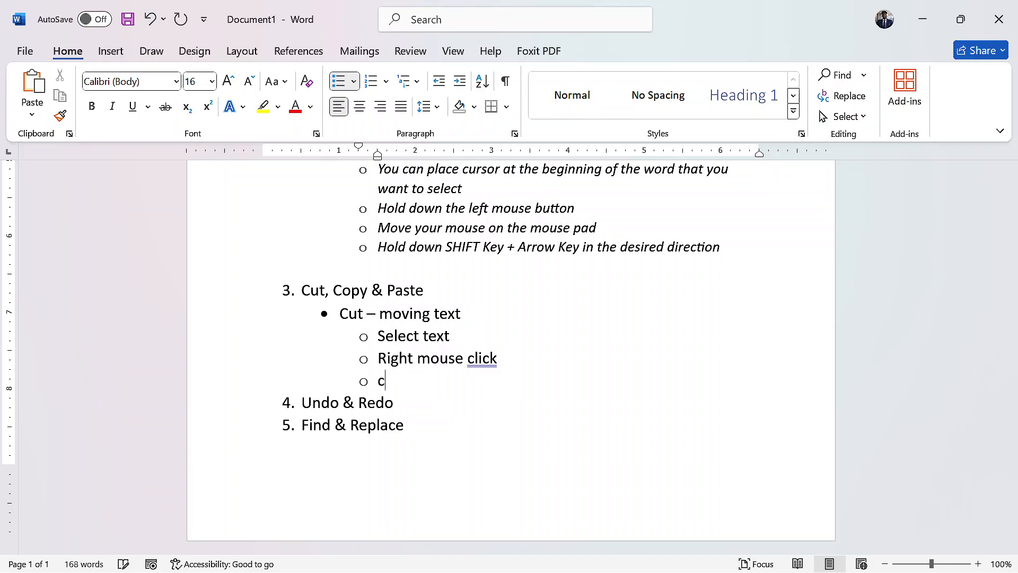
{"action": "key", "text": "BackSpace"}
{"action": "key", "text": "BackSpace"}
{"action": "key", "text": "BackSpace"}
{"action": "key", "text": "BackSpace"}
{"action": "key", "text": "BackSpace"}
{"action": "key", "text": "BackSpace"}
{"action": "key", "text": "BackSpace"}
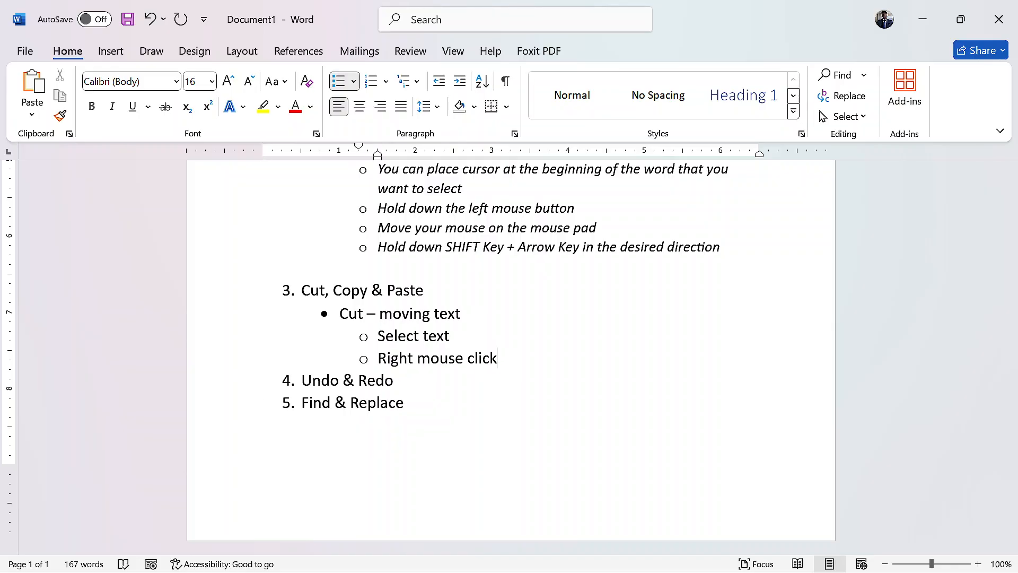
{"action": "type", "text": "on the selected text"}
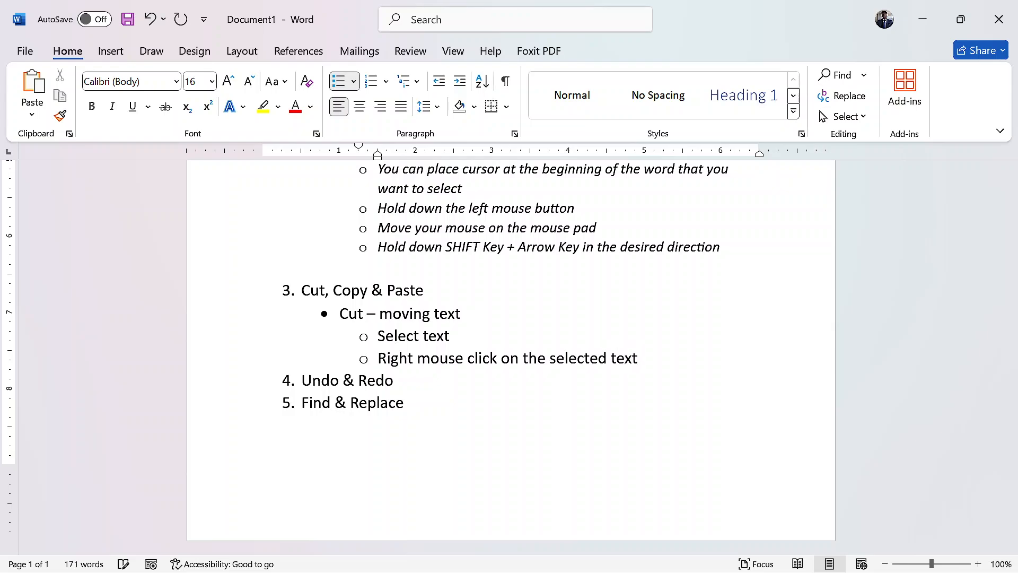
Add a third sub-bullet reading "Choose cut from the menu display" to the "Cut – moving text" list
{"action": "key", "text": "Return"}
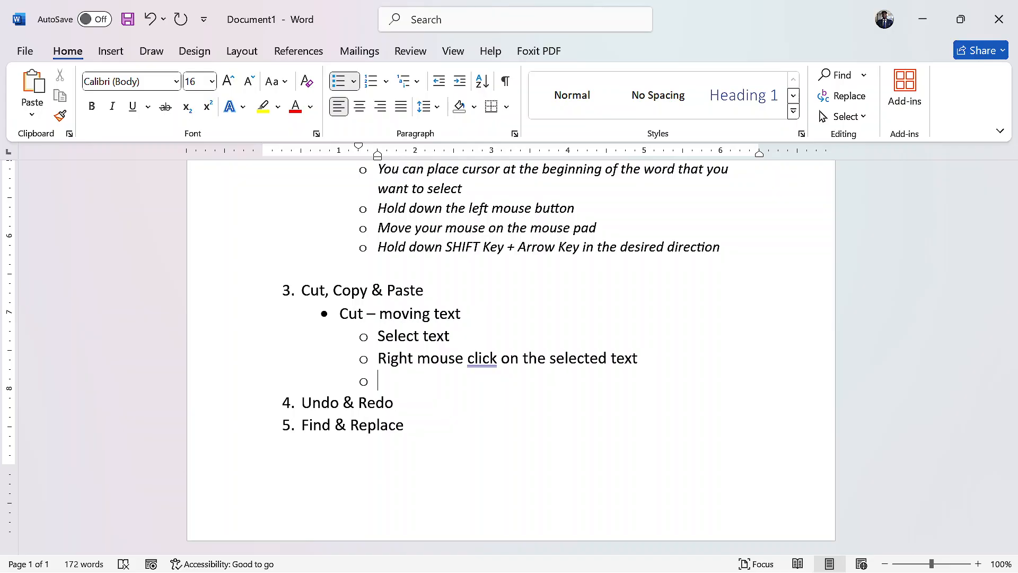
{"action": "type", "text": "choose cut fro"}
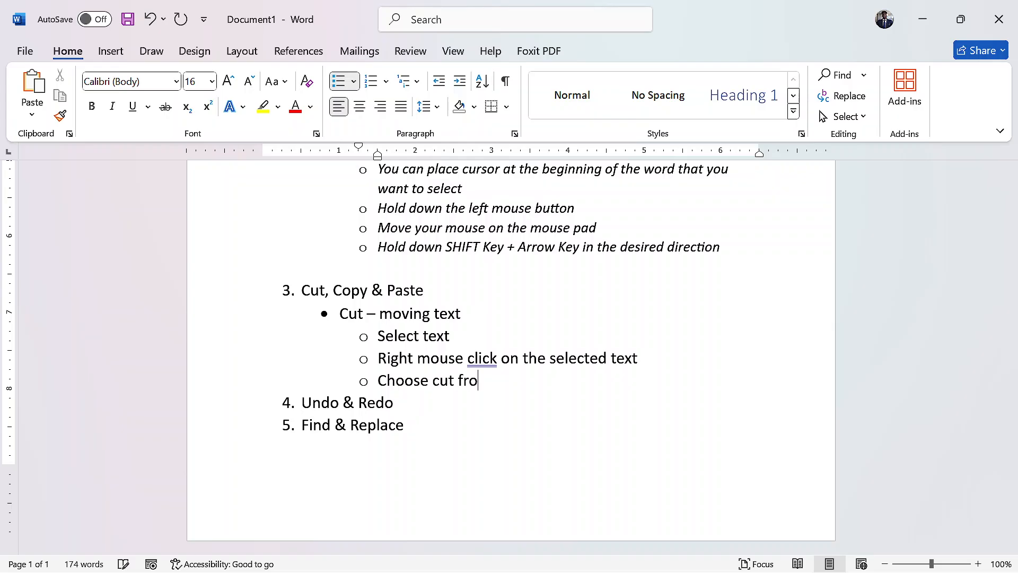
{"action": "type", "text": "m the menu display"}
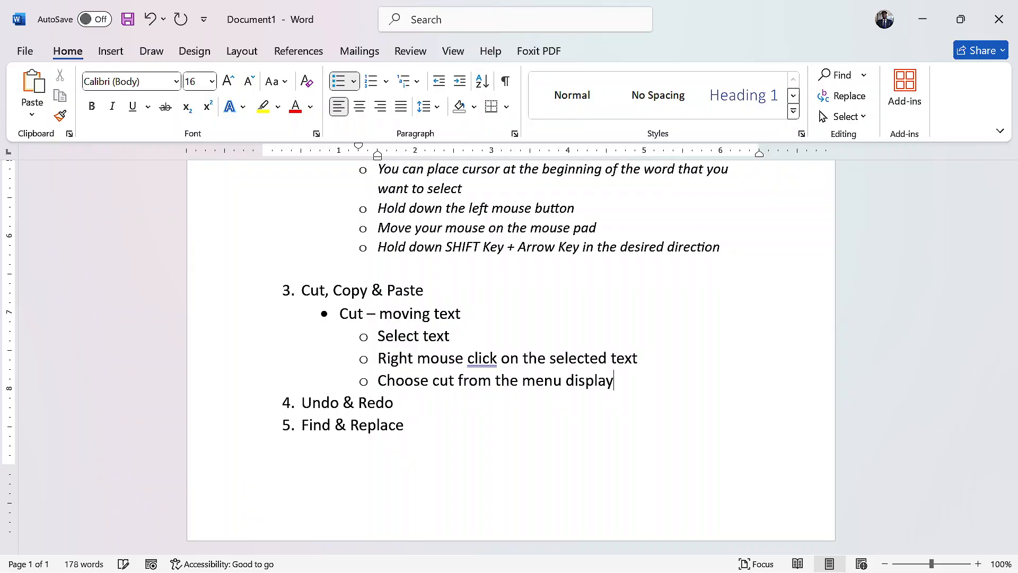
Complete the last Cut sub-bullet as "Choose cut from the menu displayed" and check the grammar suggestion for "click" in the sub-bullet above
{"action": "type", "text": "ed"}
{"action": "left_click", "coordinate": [488, 359]}
{"action": "right_click", "coordinate": [486, 361]}
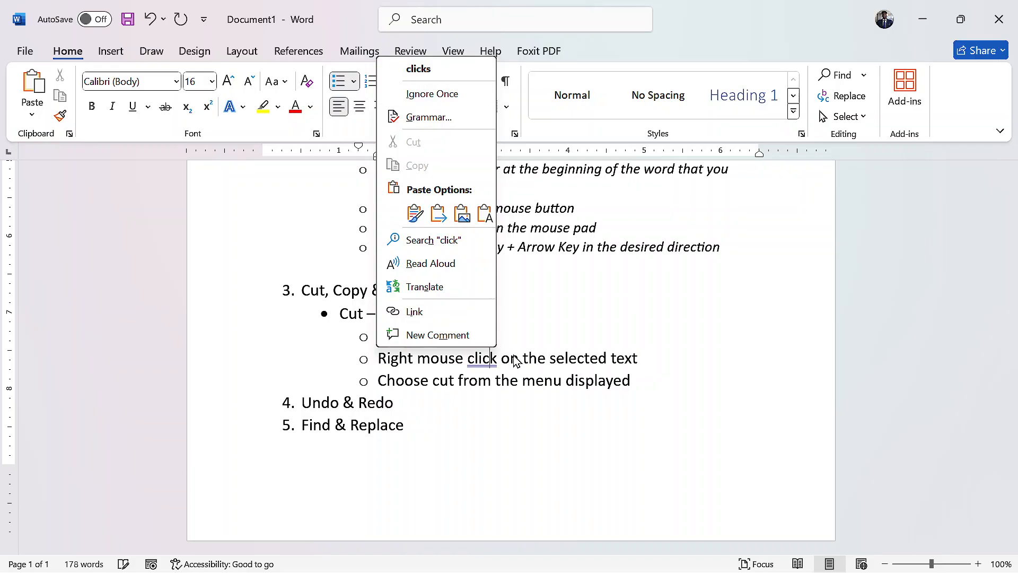
{"action": "left_click", "coordinate": [641, 386]}
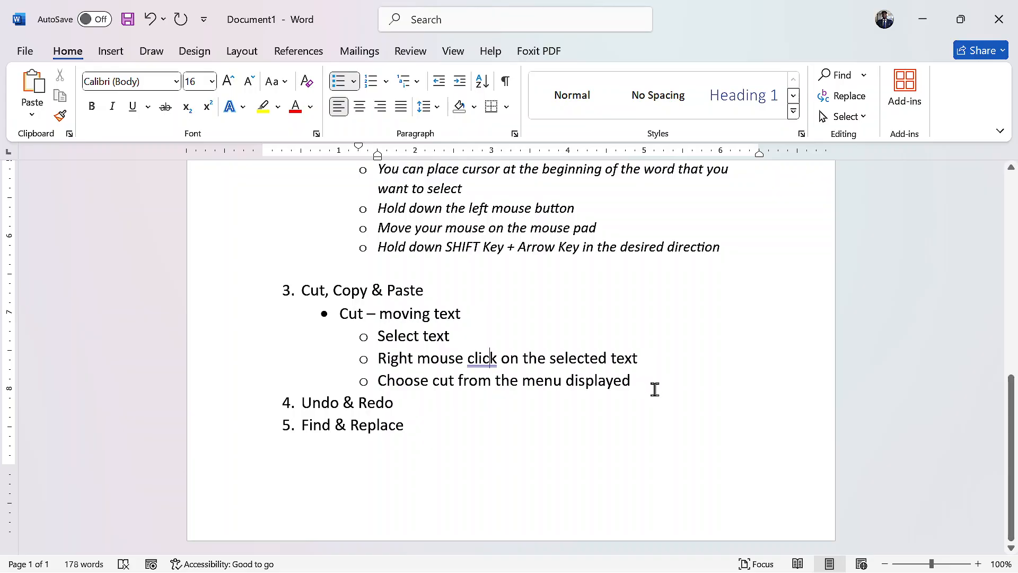
Add the bullet "Copy – duplicating text" below the Cut sub-bullets, at the same level as "Cut – moving text"
{"action": "left_click", "coordinate": [654, 385]}
{"action": "key", "text": "Return"}
{"action": "key", "text": "shift+Tab"}
{"action": "type", "text": "Copy"}
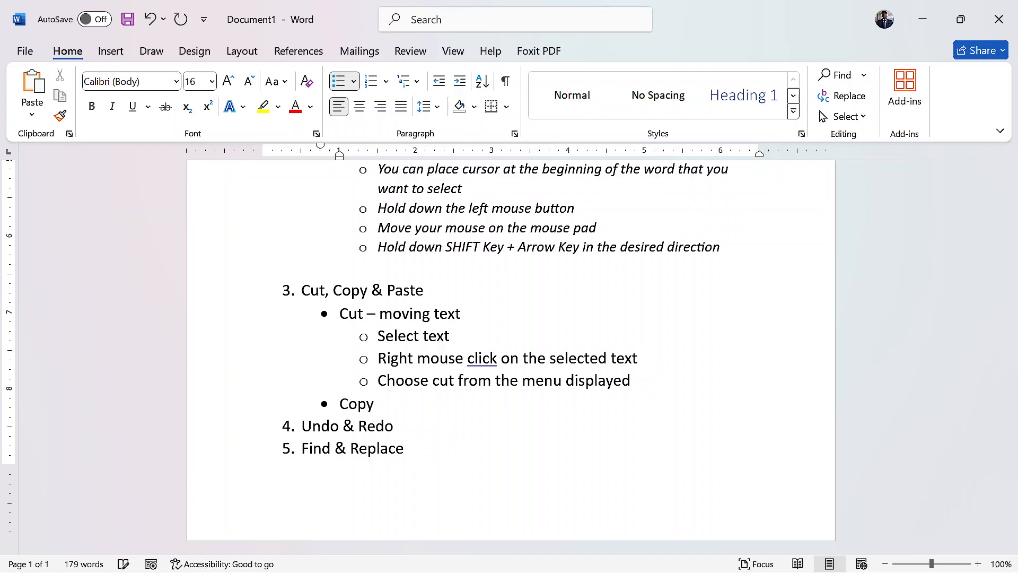
{"action": "type", "text": " - "}
{"action": "type", "text": "duplica"}
{"action": "type", "text": "ting te"}
{"action": "type", "text": "xt"}
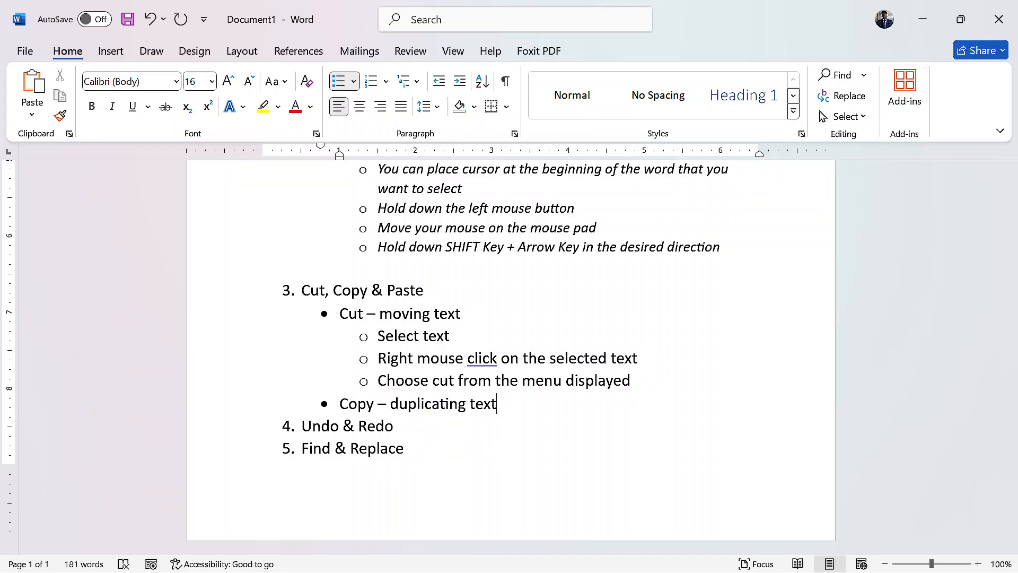
Copy the three sub-bullets of "Cut – moving text" and paste them one level below "Copy – duplicating text"
{"action": "key", "text": "Return"}
{"action": "key", "text": "Tab"}
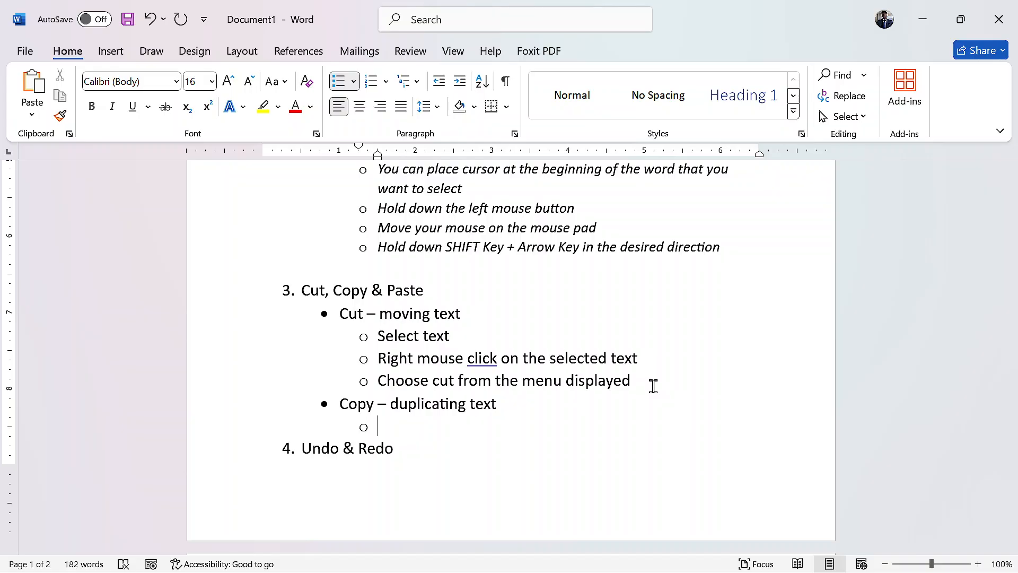
{"action": "left_click_drag", "start_coordinate": [636, 382], "coordinate": [379, 339]}
{"action": "key", "text": "ctrl+c"}
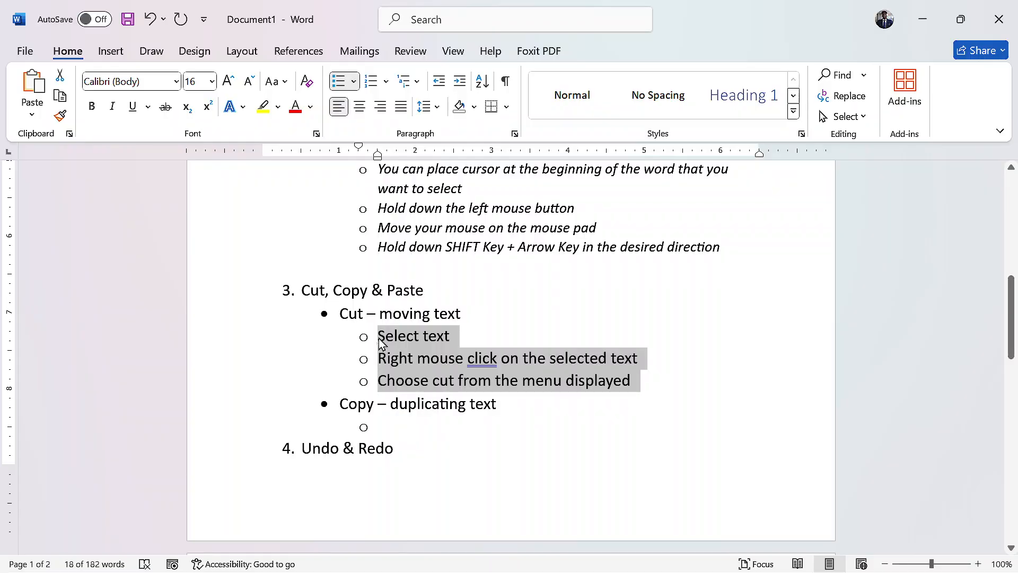
{"action": "left_click", "coordinate": [381, 423]}
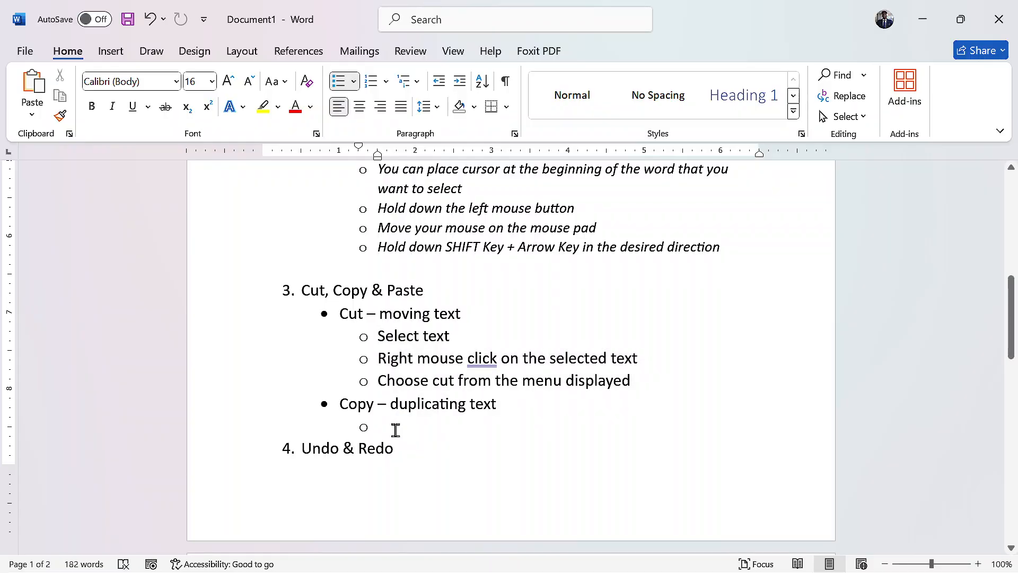
{"action": "key", "text": "ctrl+v"}
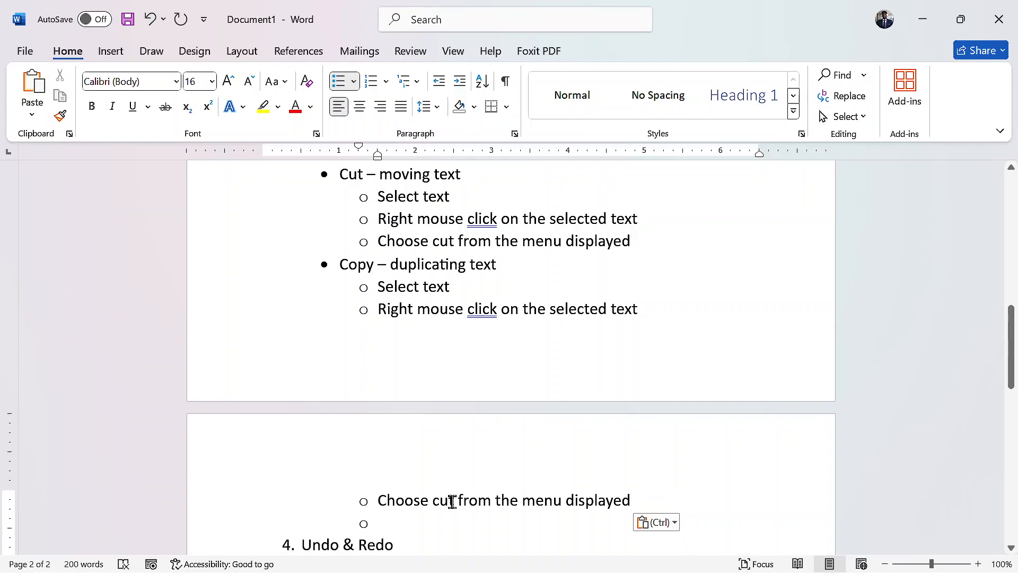
Change "cut" to "copy" in the last pasted sub-bullet so it reads "Choose copy from the menu displayed"
{"action": "left_click", "coordinate": [456, 500]}
{"action": "key", "text": "BackSpace"}
{"action": "key", "text": "BackSpace"}
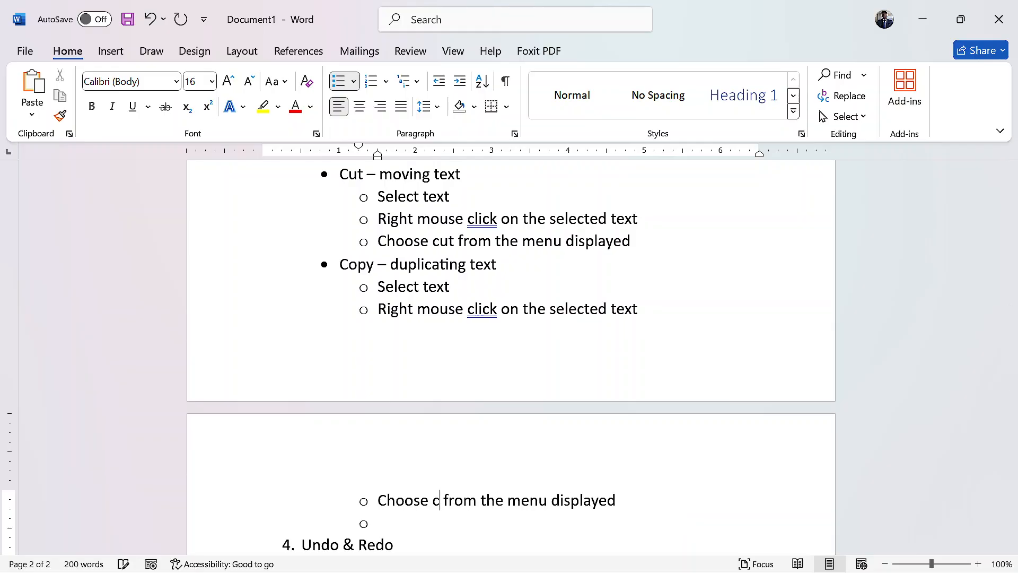
{"action": "type", "text": "opy"}
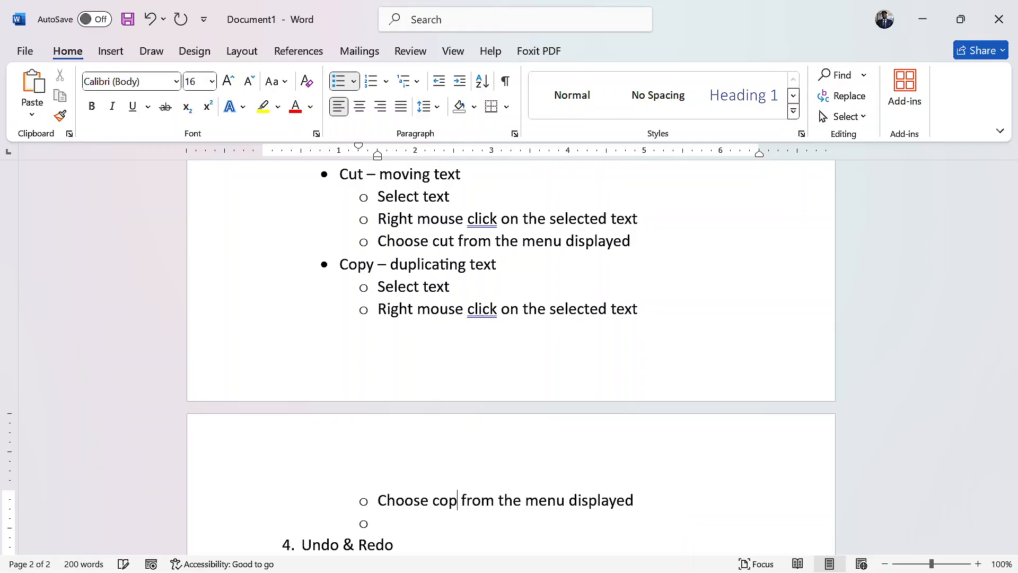
Remove the empty sub-bullet below "Choose copy from the menu displayed"
{"action": "left_click", "coordinate": [372, 525]}
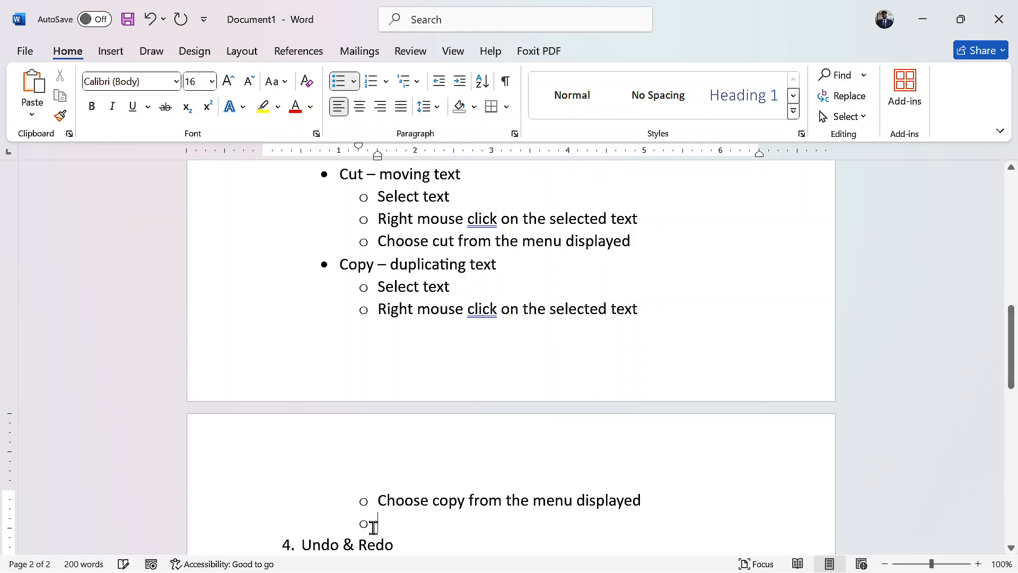
{"action": "key", "text": "BackSpace"}
{"action": "key", "text": "BackSpace"}
{"action": "key", "text": "BackSpace"}
{"action": "key", "text": "BackSpace"}
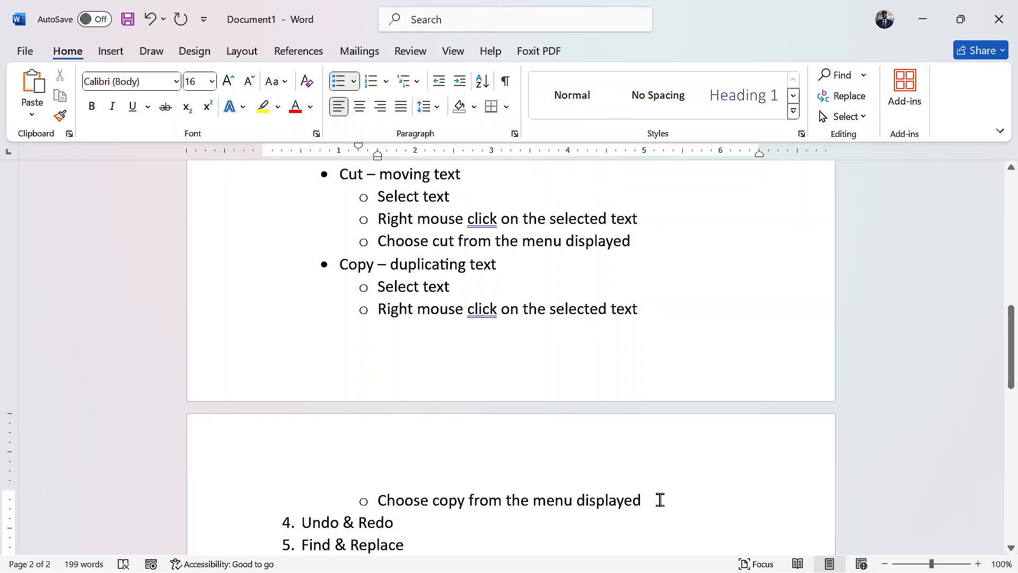
Insert a blank unbulleted line at the page margin below "Choose copy from the menu displayed"
{"action": "key", "text": "Return"}
{"action": "key", "text": "BackSpace"}
{"action": "key", "text": "BackSpace"}
{"action": "key", "text": "BackSpace"}
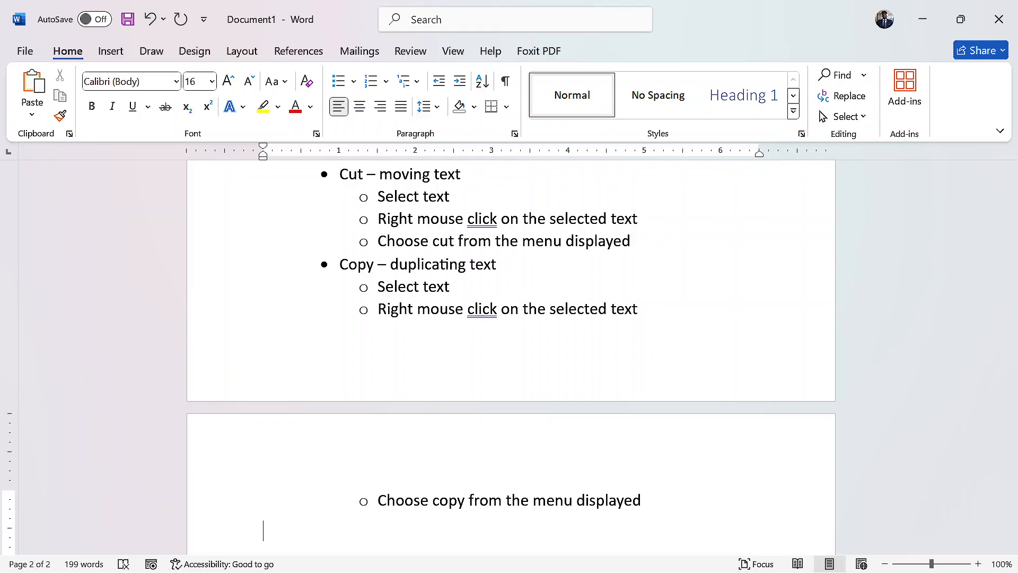
{"action": "key", "text": "ctrl+v"}
{"action": "left_click", "coordinate": [338, 82]}
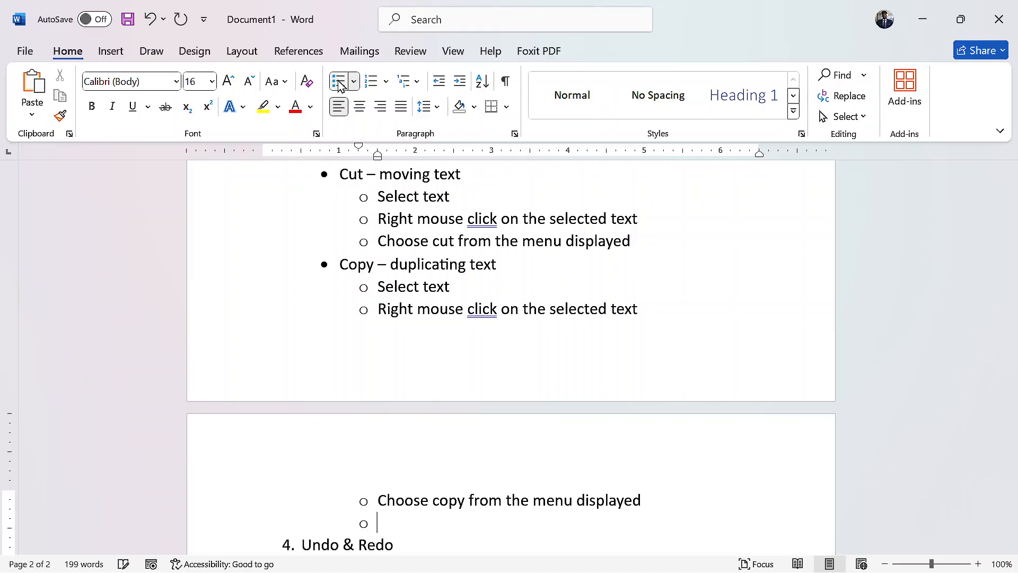
{"action": "left_click", "coordinate": [338, 82]}
{"action": "key", "text": "BackSpace"}
{"action": "key", "text": "BackSpace"}
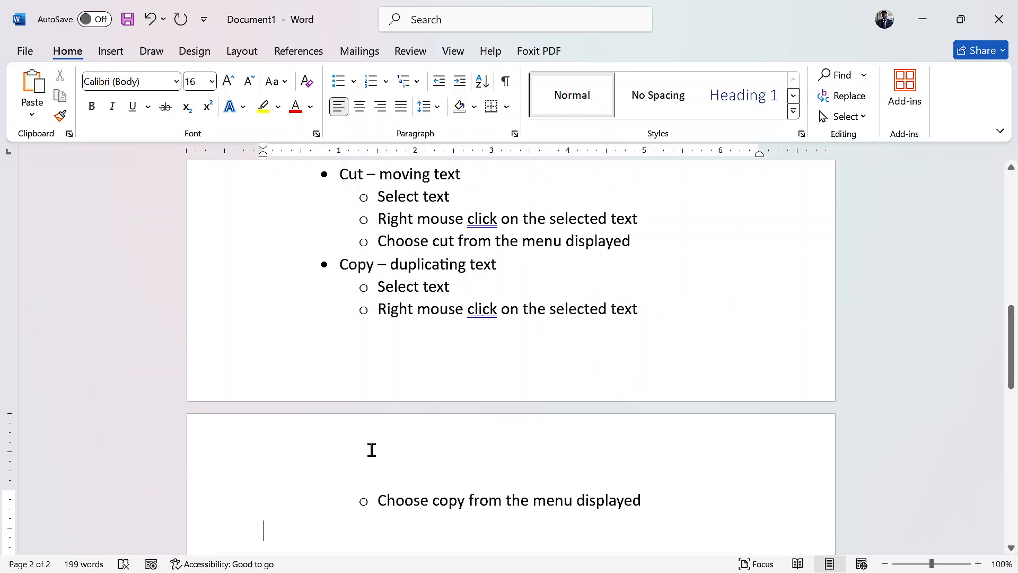
Enter "Paste" on the blank line as a bullet and reduce its left indent to about 0.8 inches
{"action": "type", "text": "Paste"}
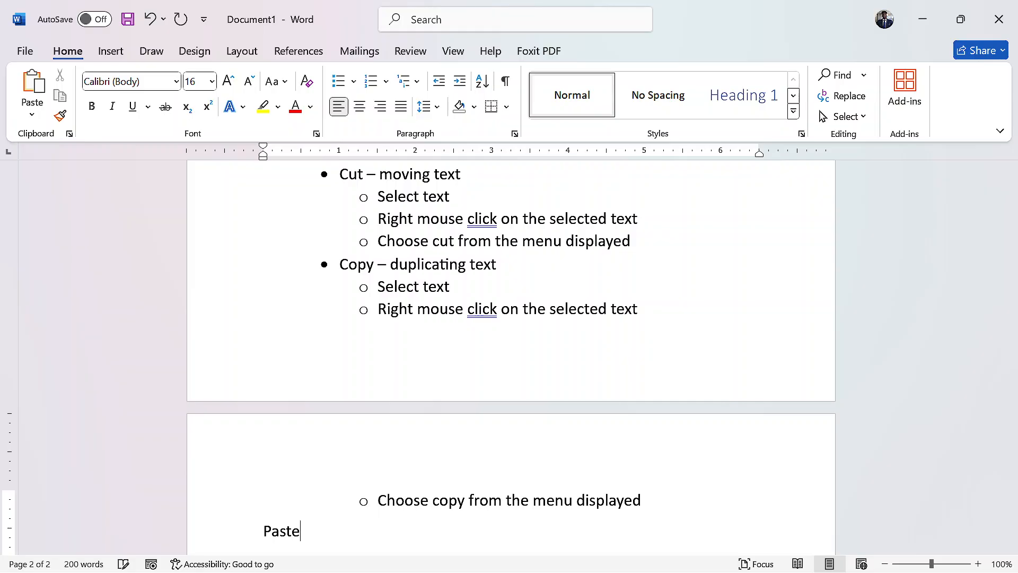
{"action": "key", "text": "Left"}
{"action": "key", "text": "Left"}
{"action": "key", "text": "Left"}
{"action": "key", "text": "Left"}
{"action": "key", "text": "Left"}
{"action": "left_click", "coordinate": [339, 80]}
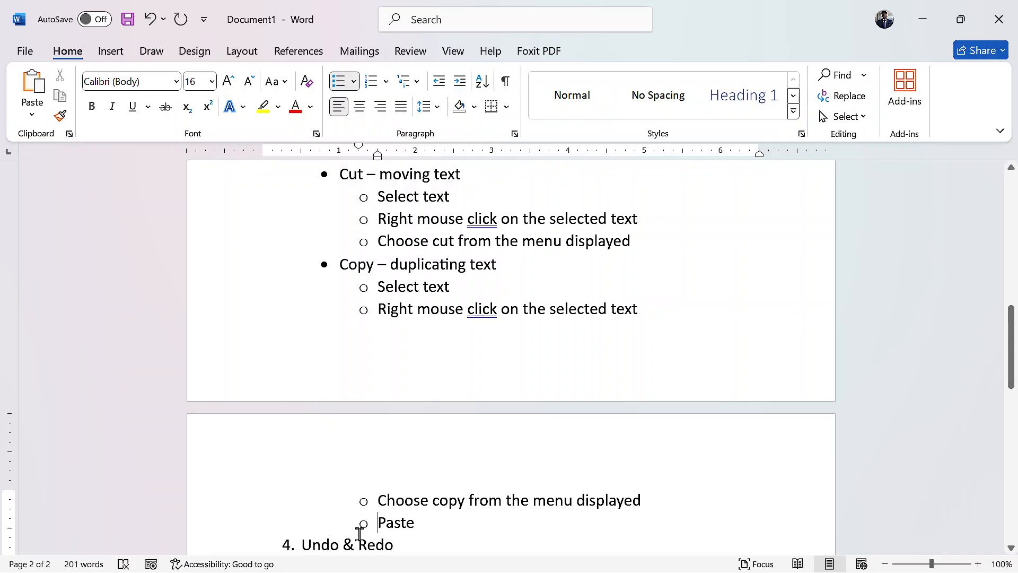
{"action": "left_click_drag", "start_coordinate": [379, 157], "coordinate": [325, 177]}
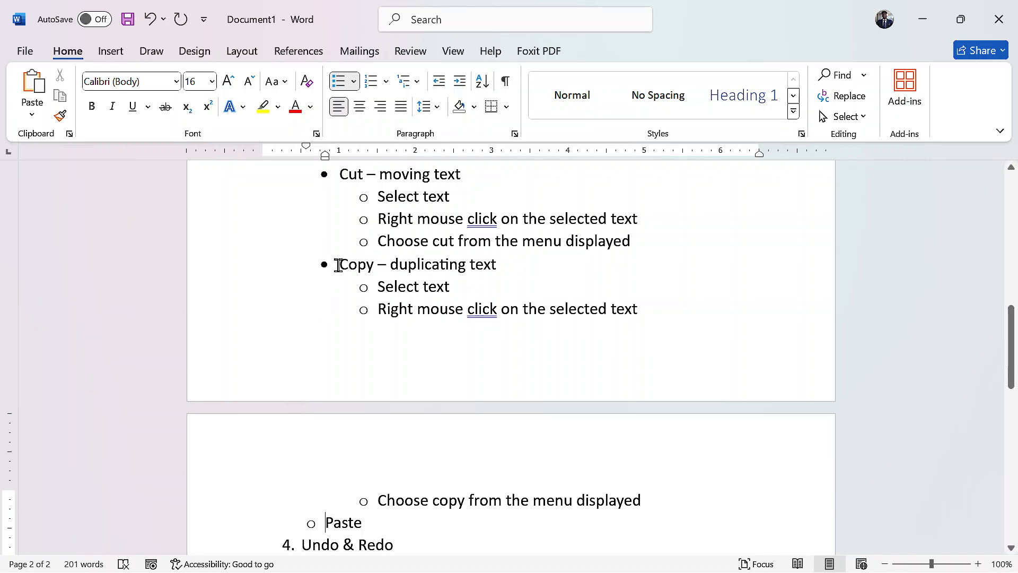
Extend the Paste bullet to read "Paste – Place text in the destination"
{"action": "left_click", "coordinate": [370, 521]}
{"action": "type", "text": "-"}
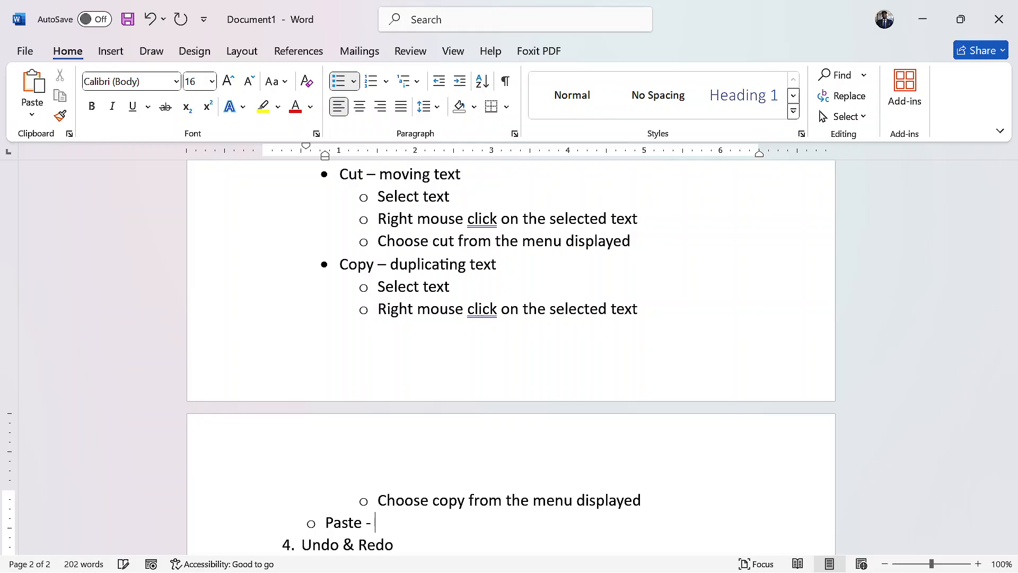
{"action": "type", "text": " Plase"}
{"action": "key", "text": "BackSpace"}
{"action": "key", "text": "BackSpace"}
{"action": "key", "text": "BackSpace"}
{"action": "type", "text": "ce text in th"}
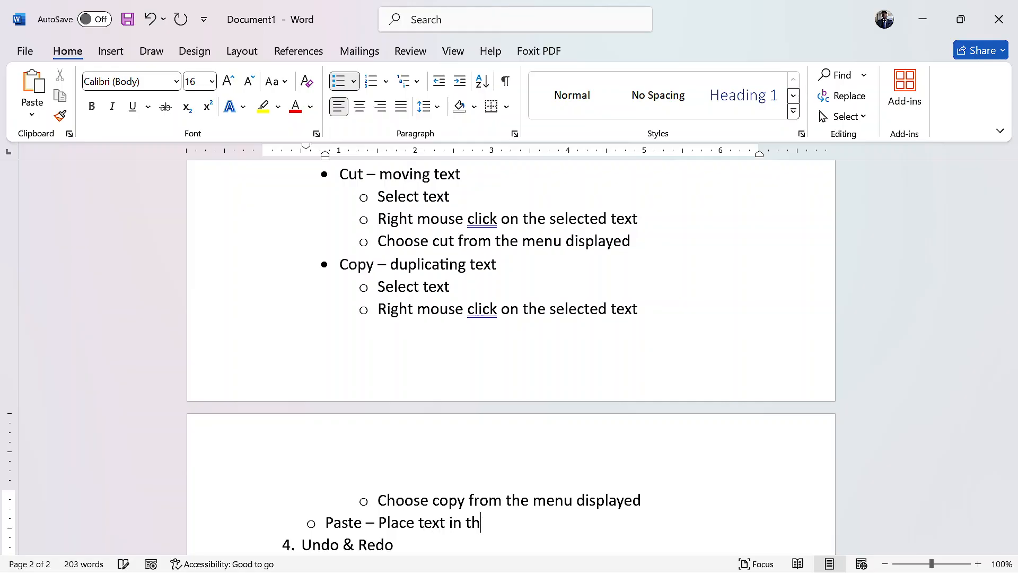
{"action": "type", "text": "e destination"}
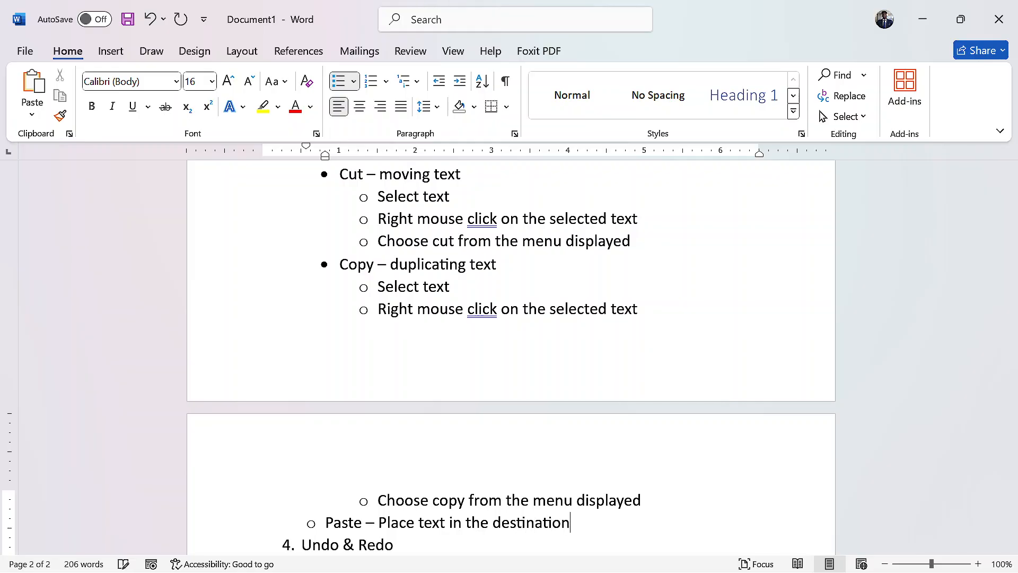
Add the sub-bullet "Right mouse click in the destination" below "Paste – Place text in the destination"
{"action": "key", "text": "Return"}
{"action": "key", "text": "Tab"}
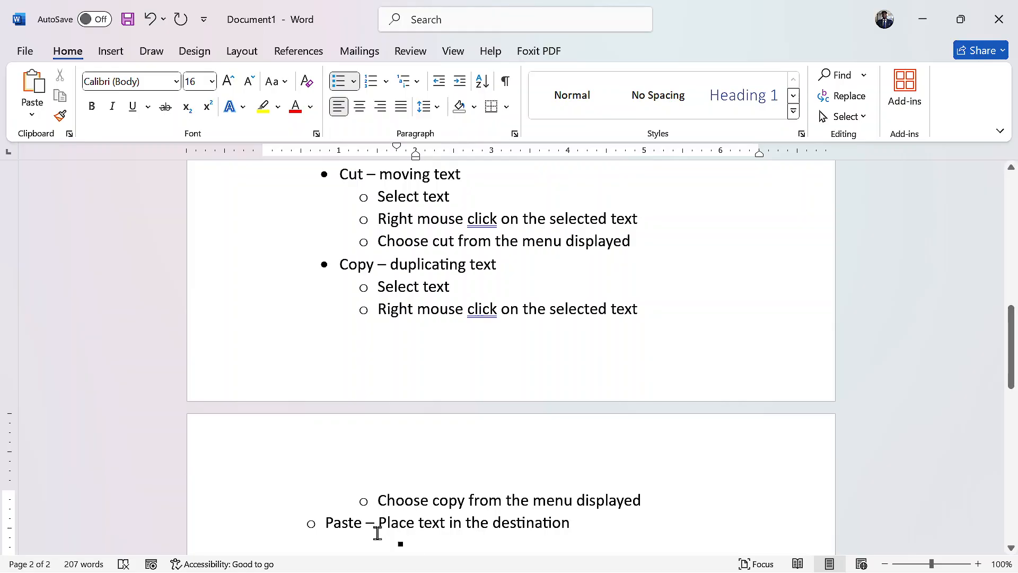
{"action": "type", "text": "rigt"}
{"action": "key", "text": "BackSpace"}
{"action": "type", "text": "ht mo"}
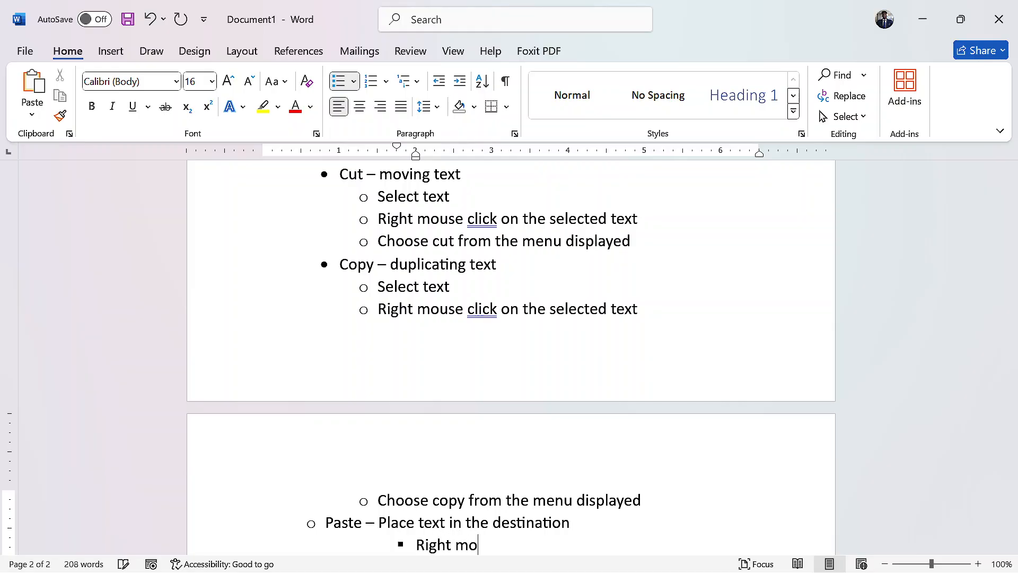
{"action": "type", "text": "use click in the "}
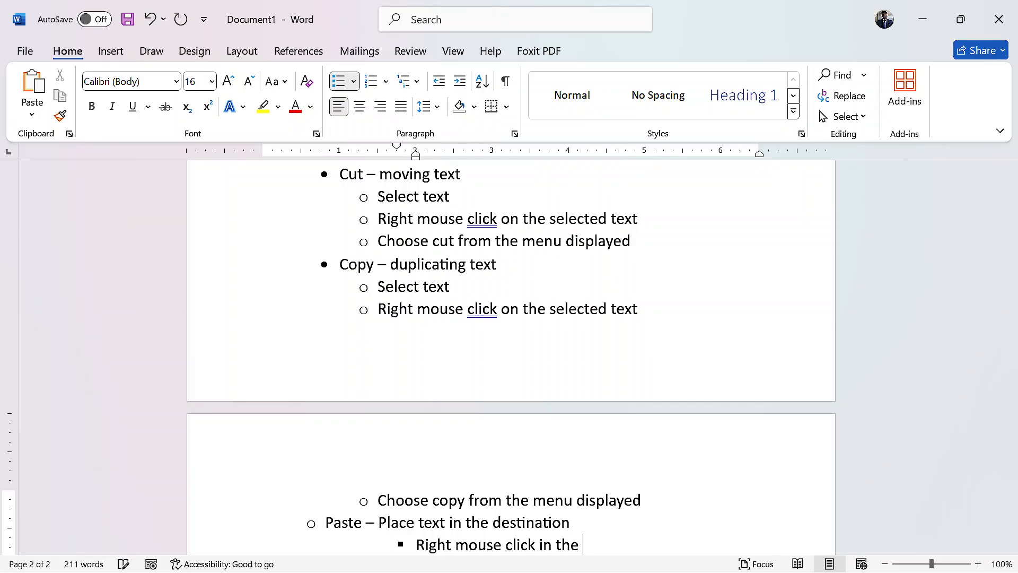
{"action": "type", "text": "destination"}
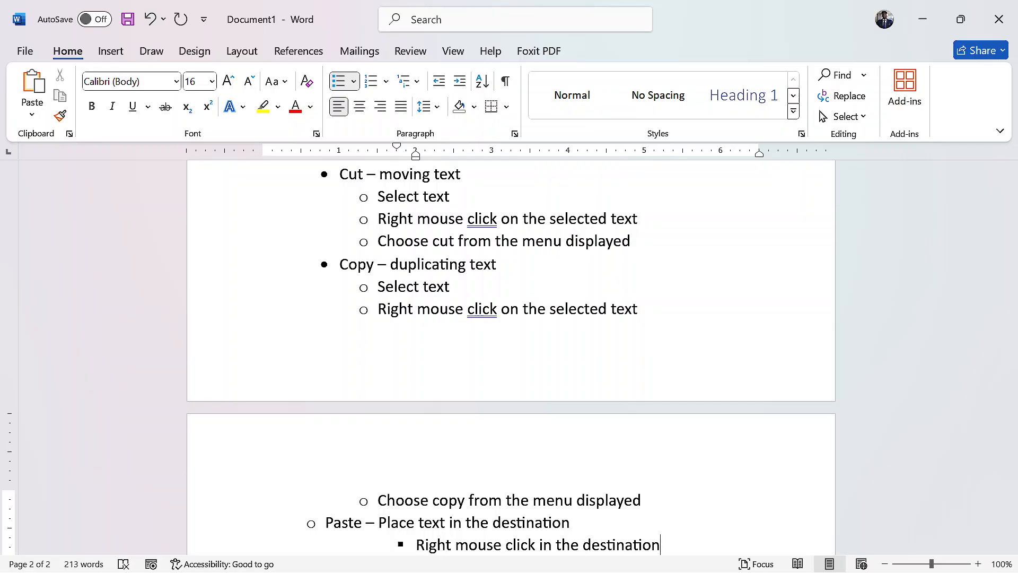
Add a second Paste sub-bullet reading "Choose paste from the menu"
{"action": "key", "text": "Return"}
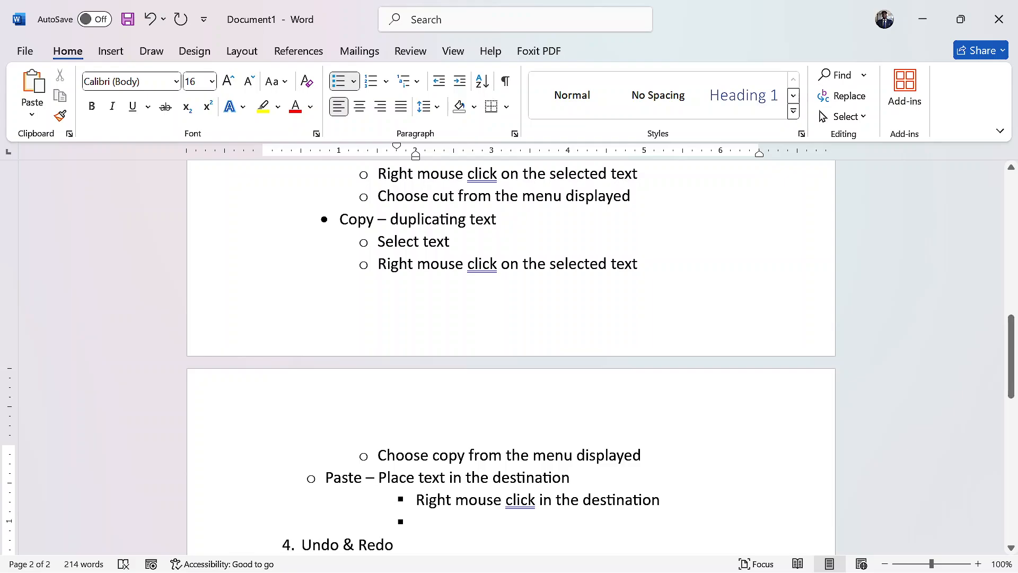
{"action": "type", "text": "choose"}
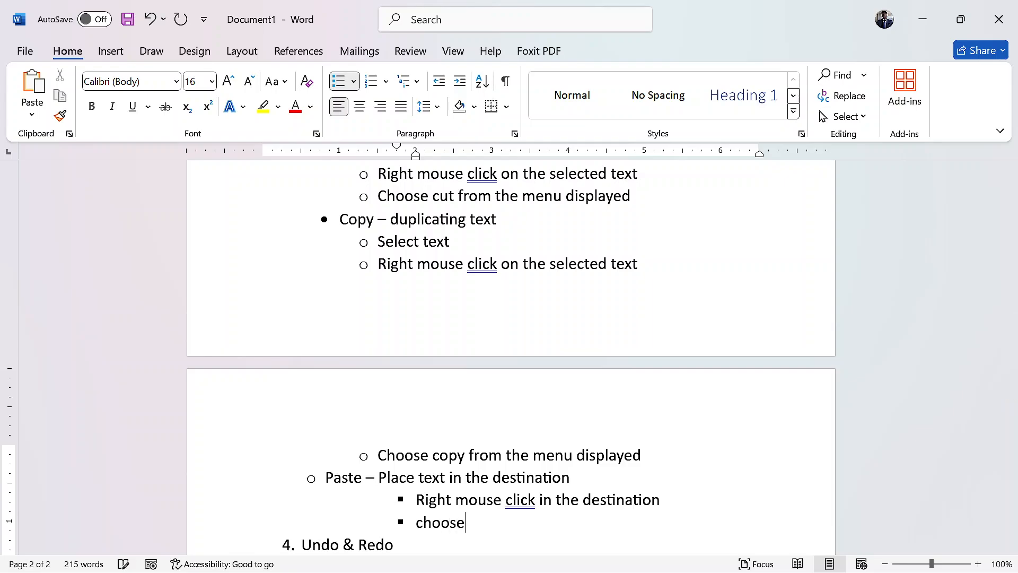
{"action": "type", "text": " paste"}
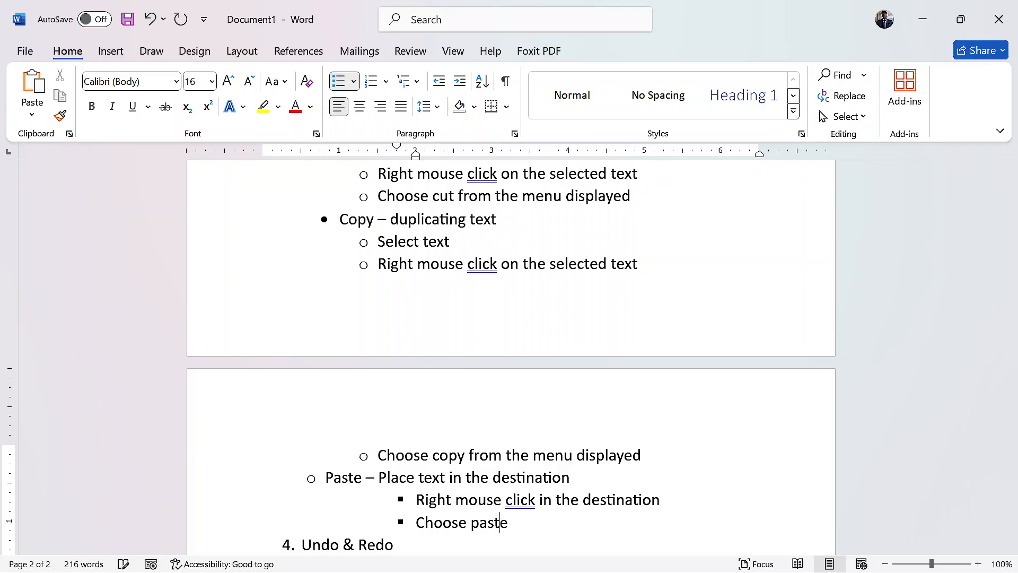
{"action": "type", "text": " from the menu"}
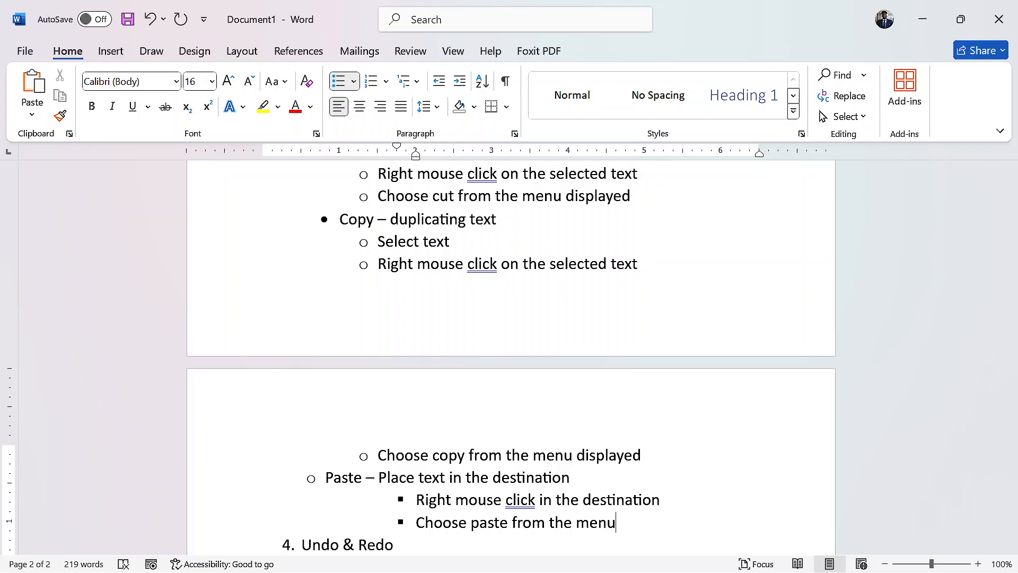
Copy the Cut bullet together with its three sub-bullets and preview the available paste options over the selection
{"action": "scroll", "coordinate": [278, 498], "scroll_direction": "down", "scroll_amount": 1}
{"action": "scroll", "coordinate": [277, 497], "scroll_direction": "up", "scroll_amount": 1}
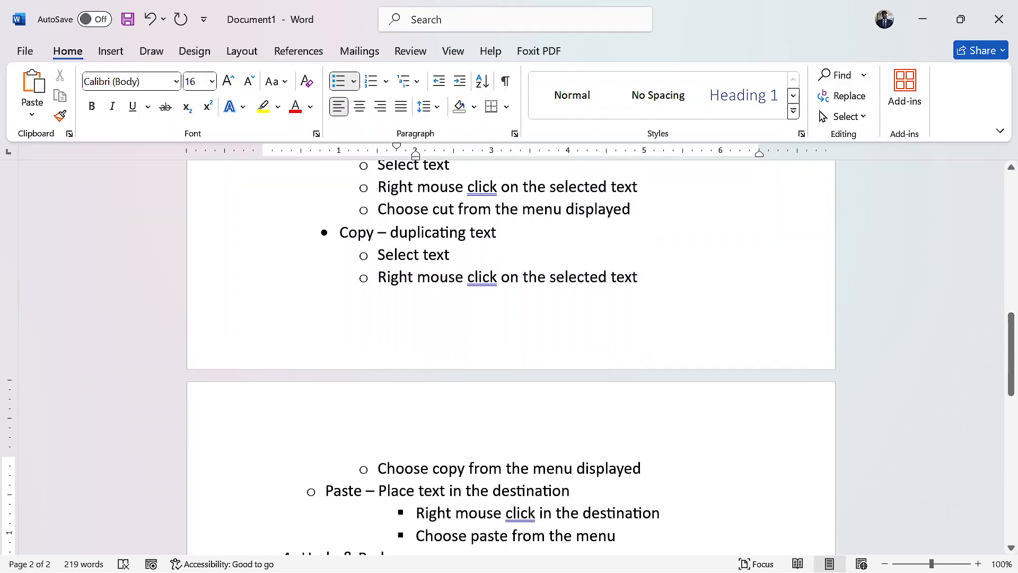
{"action": "scroll", "coordinate": [418, 380], "scroll_direction": "down", "scroll_amount": 1}
{"action": "scroll", "coordinate": [418, 379], "scroll_direction": "up", "scroll_amount": 3}
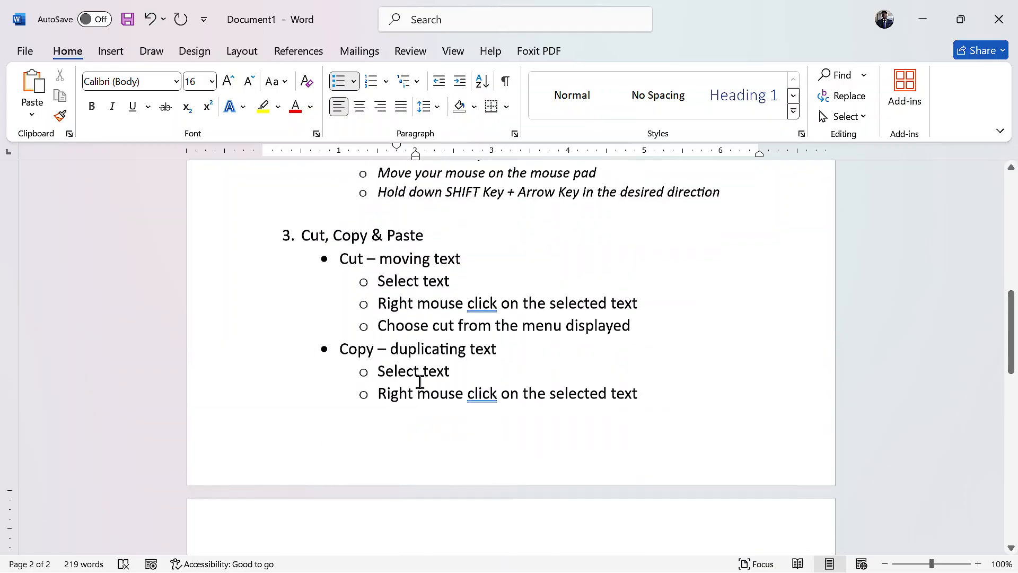
{"action": "left_click", "coordinate": [335, 317]}
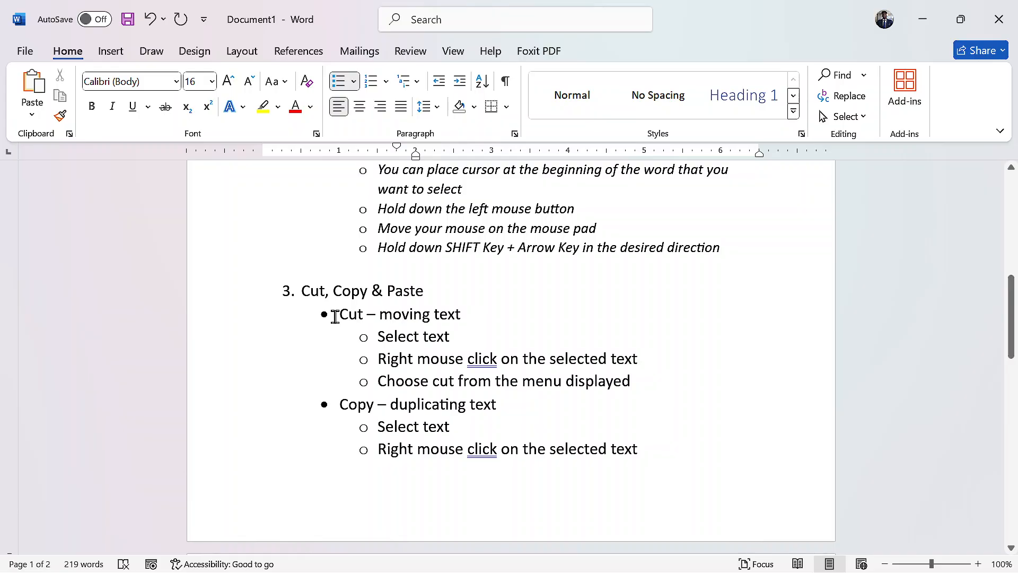
{"action": "left_click_drag", "start_coordinate": [342, 314], "coordinate": [641, 391]}
{"action": "key", "text": "ctrl+c"}
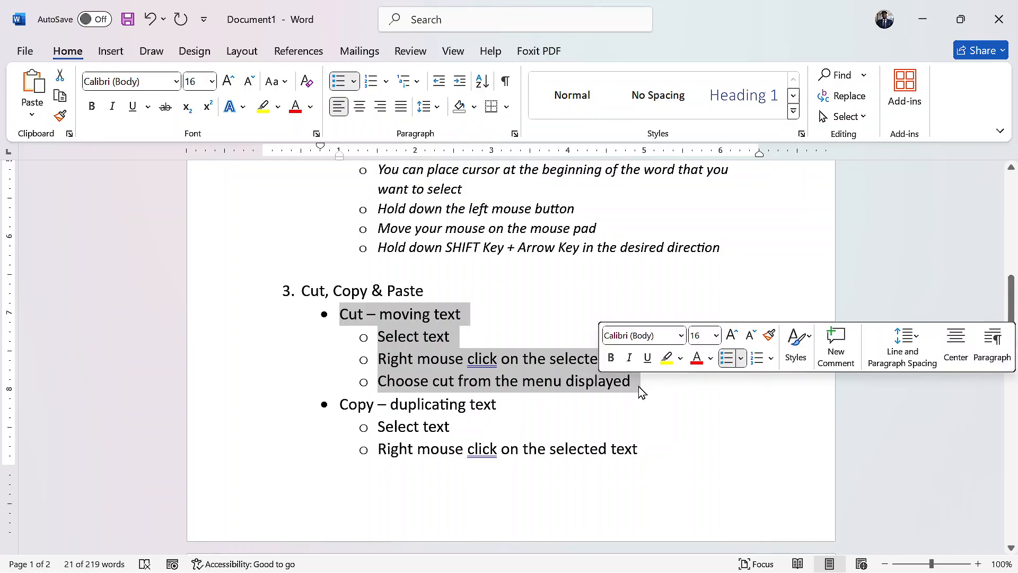
{"action": "right_click", "coordinate": [492, 365]}
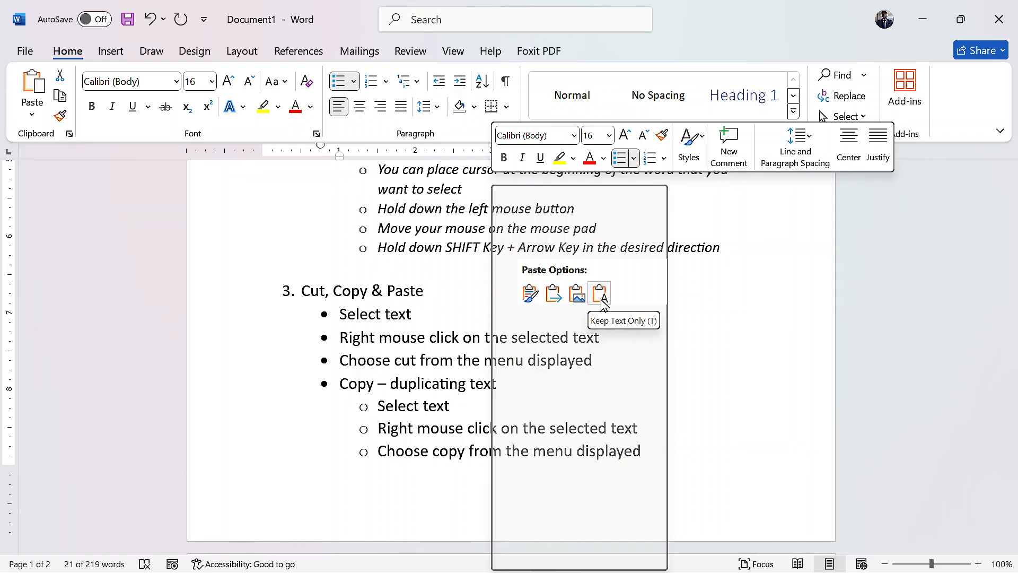
{"action": "left_click", "coordinate": [530, 293]}
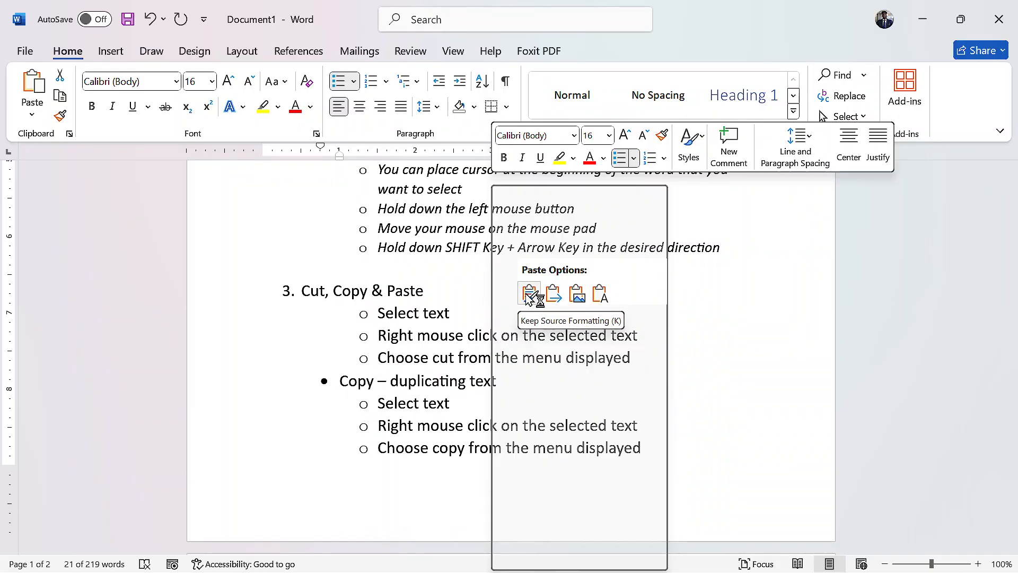
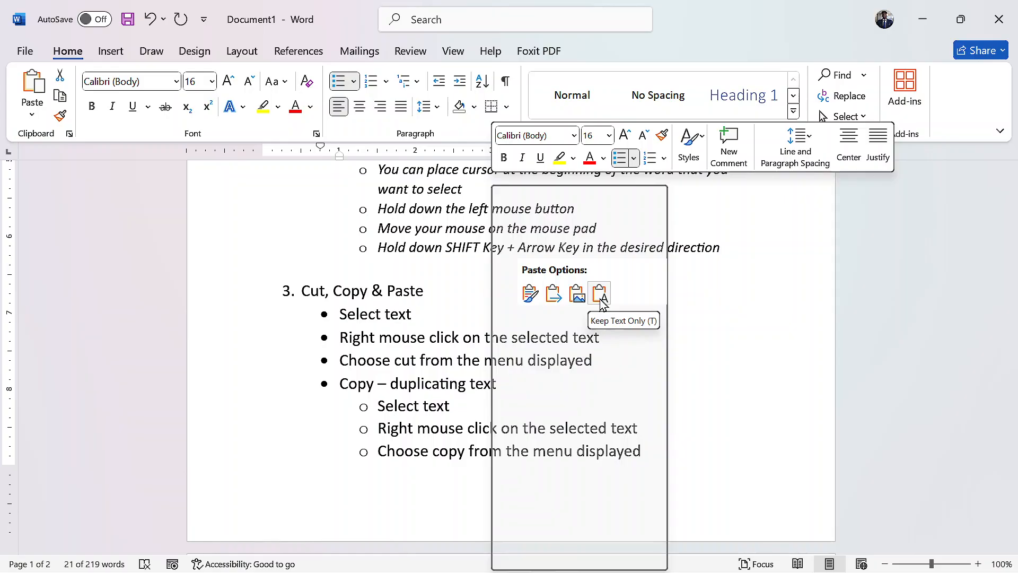
{"action": "key", "text": "Escape"}
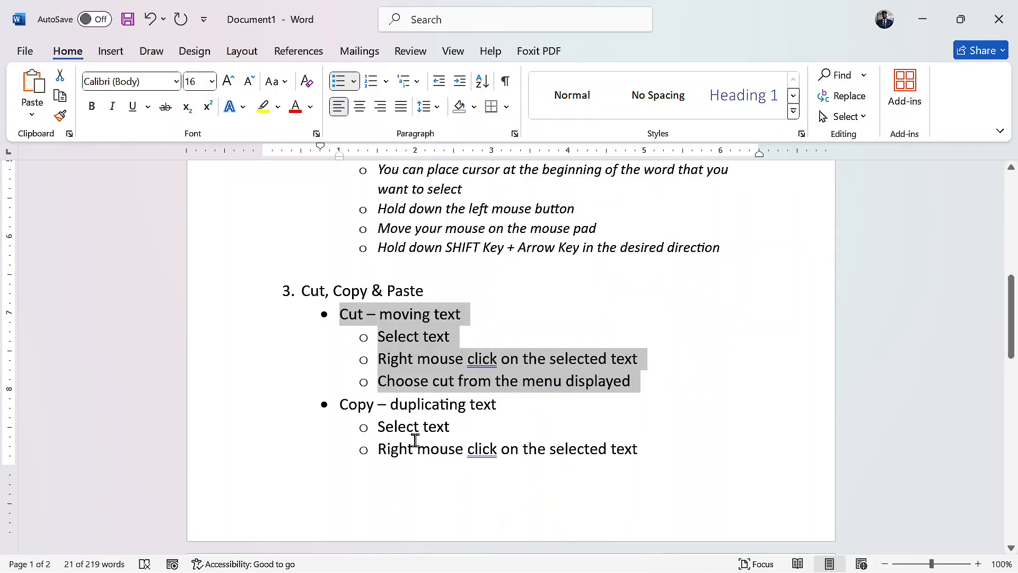
Below "Choose paste from the menu", add a bullet one list level higher reading "CTRL +C – copy"
{"action": "scroll", "coordinate": [419, 456], "scroll_direction": "down", "scroll_amount": 5}
{"action": "scroll", "coordinate": [422, 460], "scroll_direction": "down", "scroll_amount": 3}
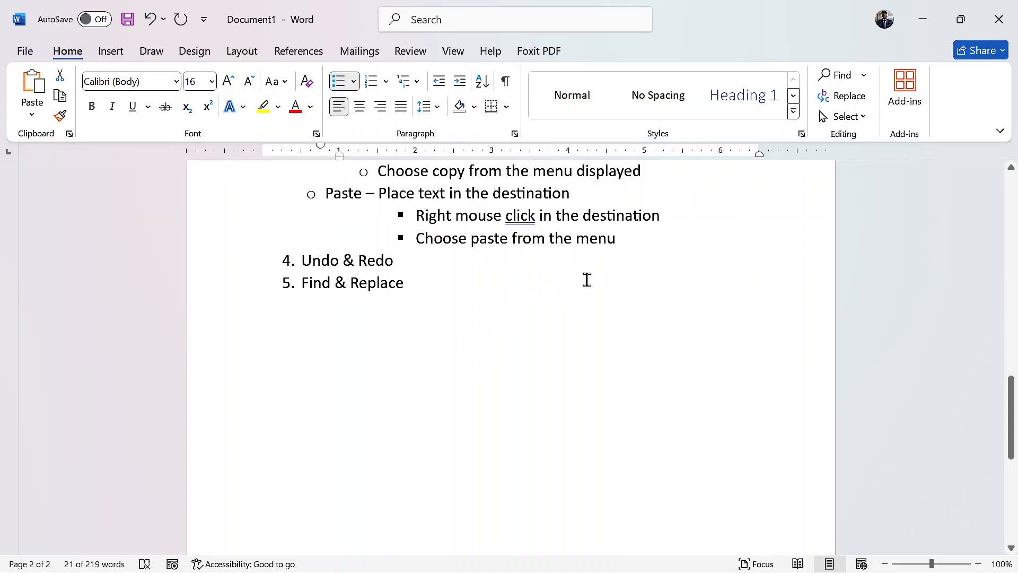
{"action": "left_click", "coordinate": [631, 248]}
{"action": "key", "text": "Return"}
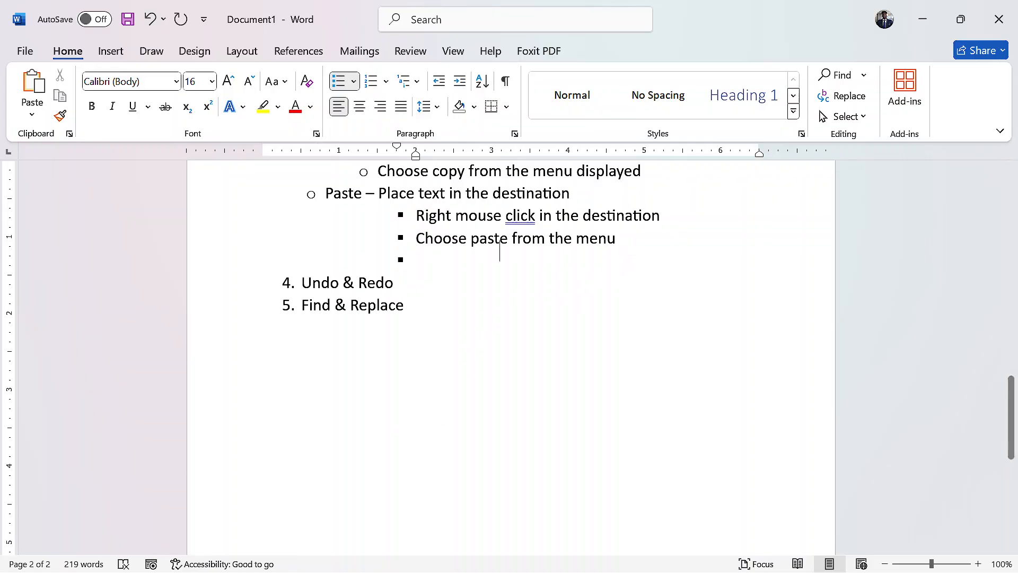
{"action": "key", "text": "shift+Tab"}
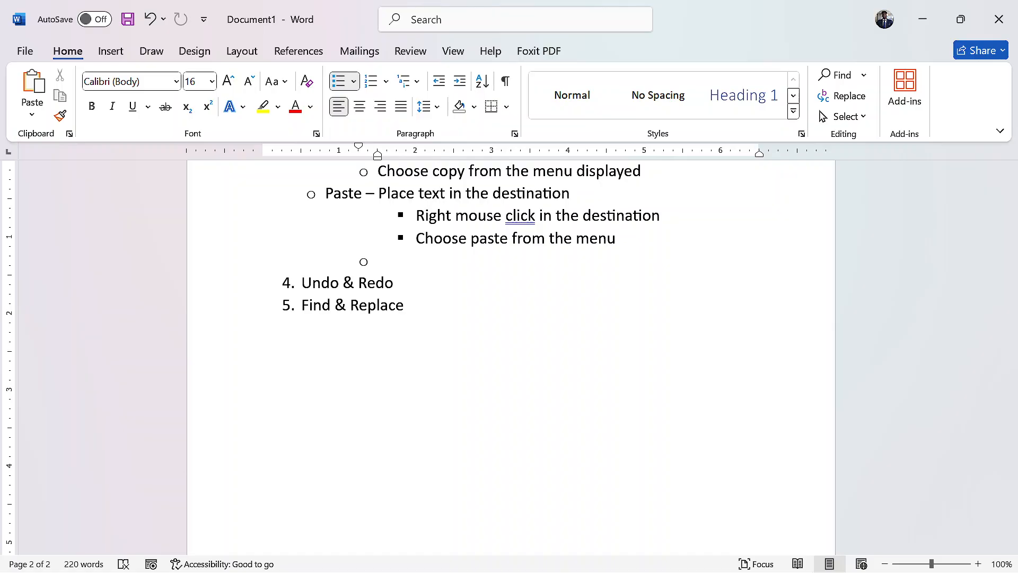
{"action": "type", "text": "CTRL +C - copy"}
{"action": "key", "text": "Return"}
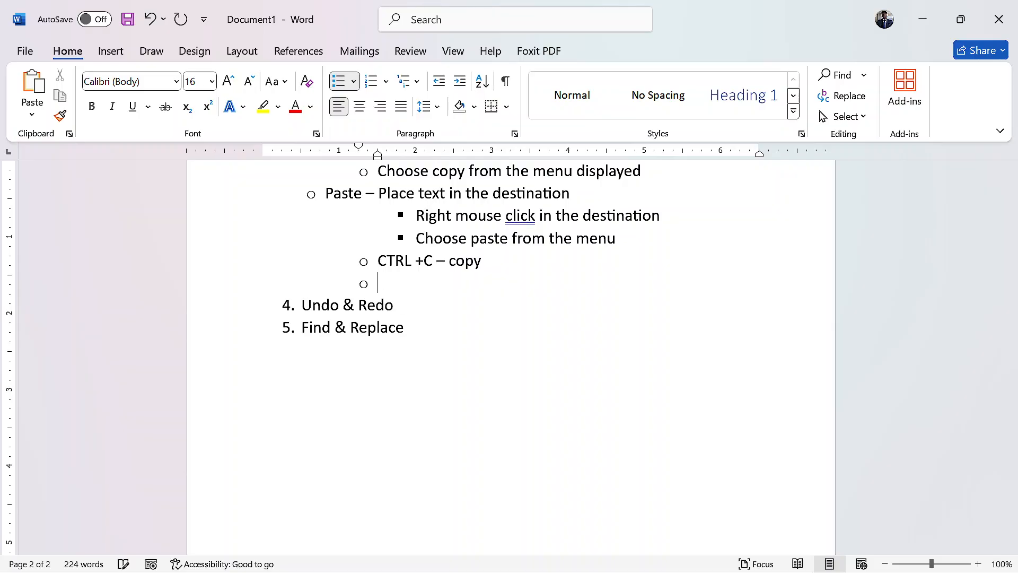
Add two more shortcut bullets reading "CTRL + V – Paste" and "CTRL + X - Cut"
{"action": "type", "text": "CTRL + V - Paste"}
{"action": "key", "text": "Return"}
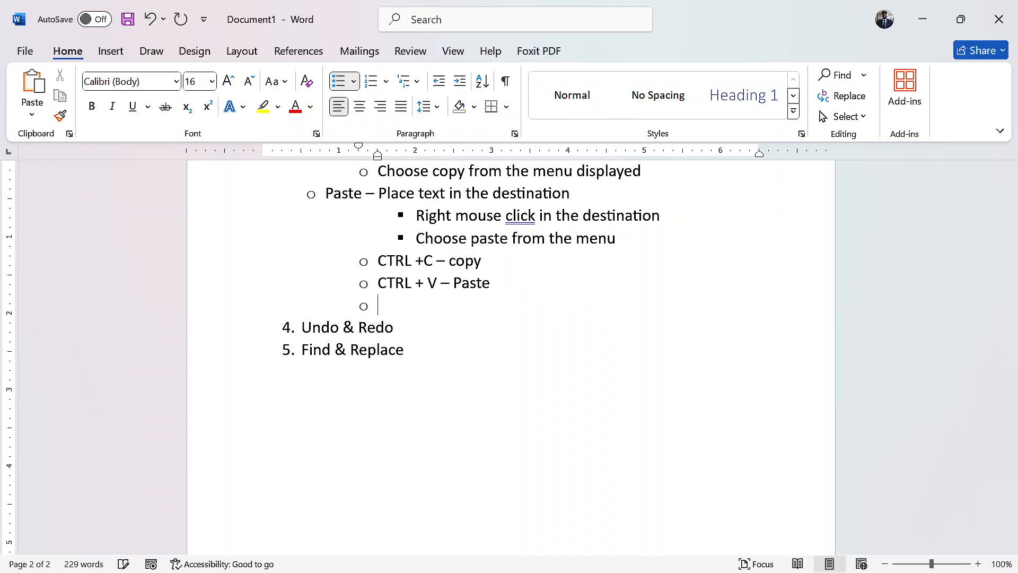
{"action": "type", "text": "CTRL + X - Cut"}
Add an unnumbered, indented line under Undo & Redo reading "Undo – moves one step backwards"
{"action": "scroll", "coordinate": [657, 214], "scroll_direction": "up", "scroll_amount": 10}
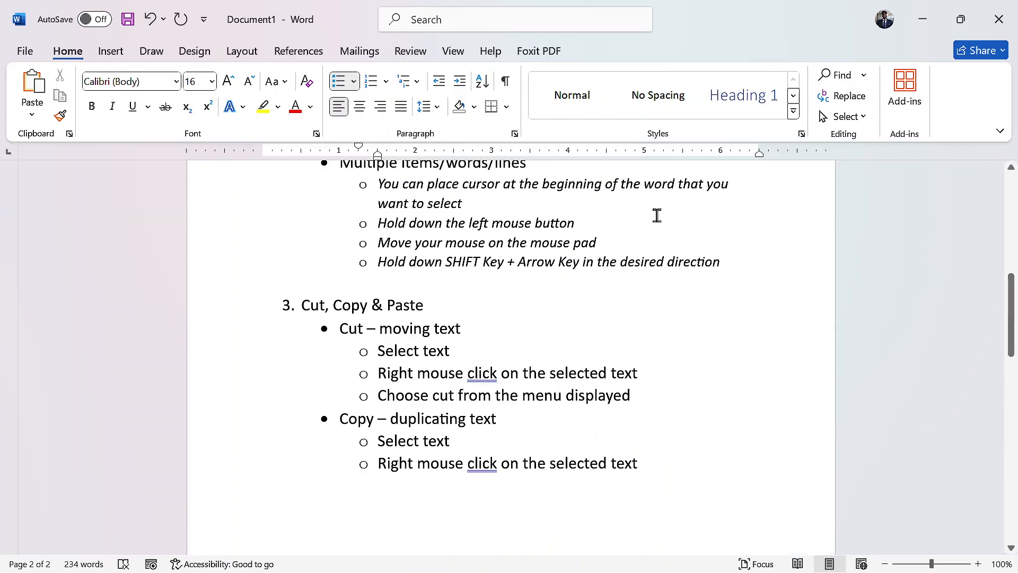
{"action": "scroll", "coordinate": [657, 215], "scroll_direction": "up", "scroll_amount": 3}
{"action": "scroll", "coordinate": [657, 215], "scroll_direction": "up", "scroll_amount": 1}
{"action": "scroll", "coordinate": [657, 215], "scroll_direction": "down", "scroll_amount": 10}
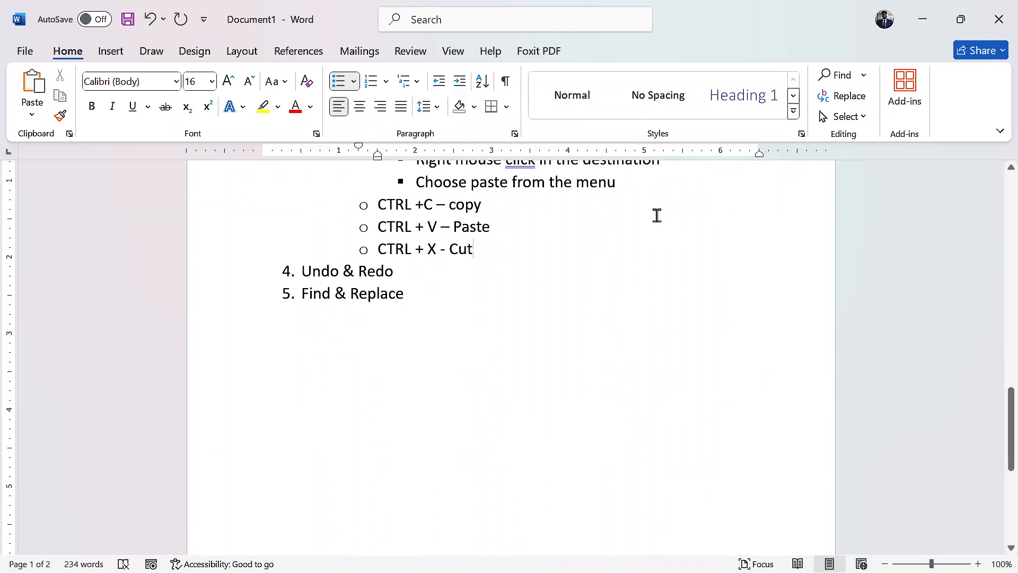
{"action": "left_click", "coordinate": [413, 276]}
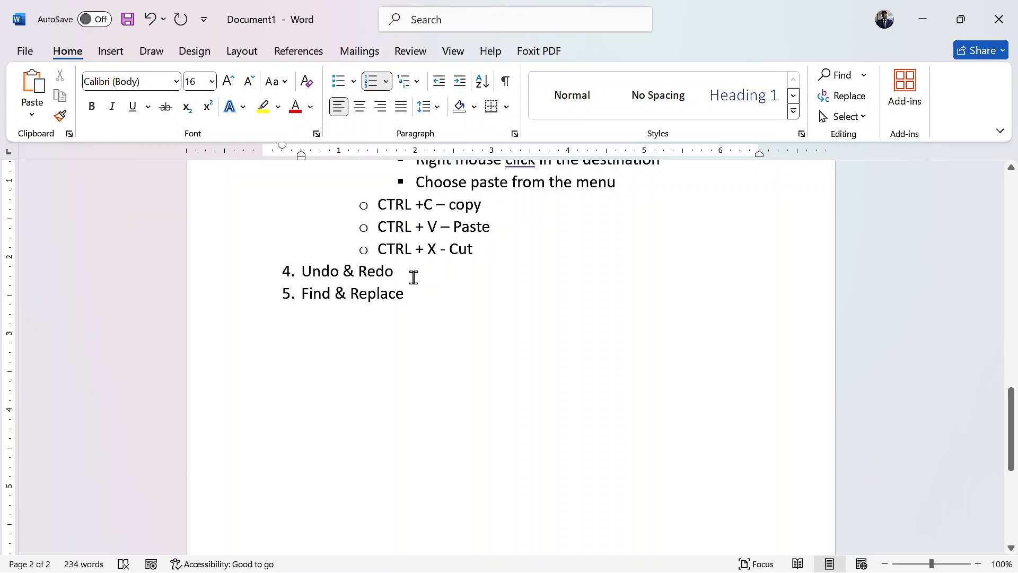
{"action": "key", "text": "Return"}
{"action": "key", "text": "BackSpace"}
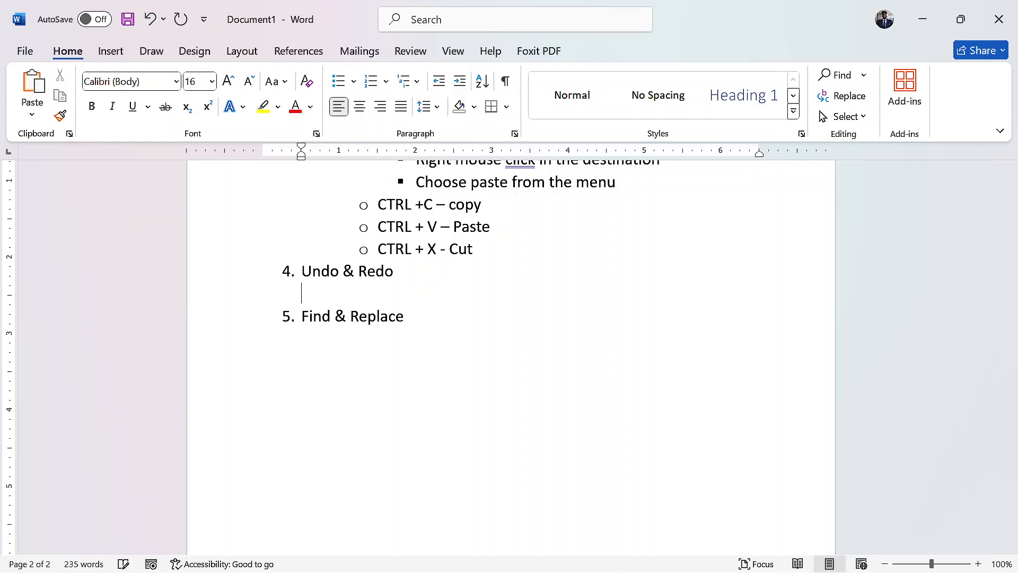
{"action": "key", "text": "Tab"}
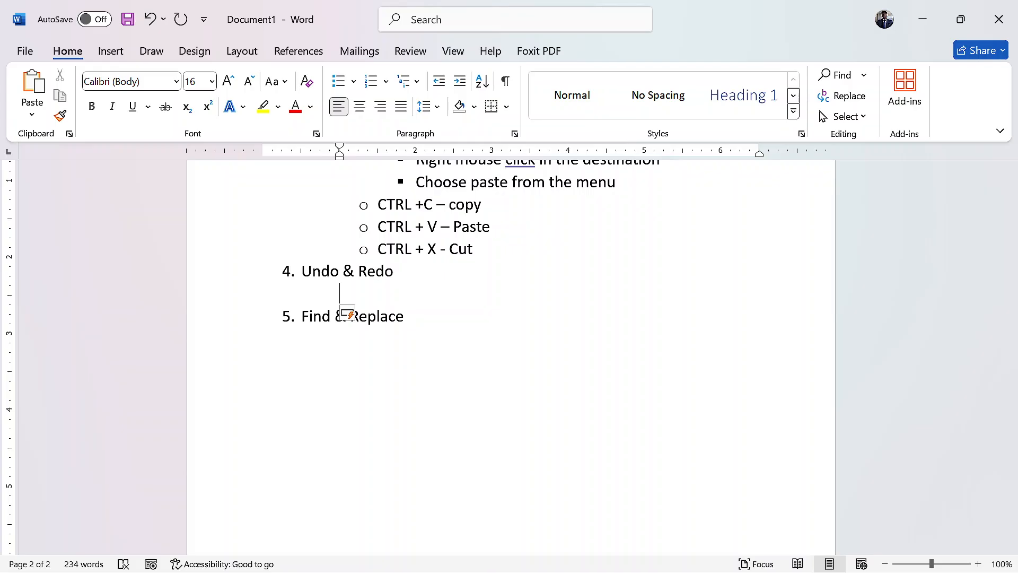
{"action": "type", "text": "Undo - "}
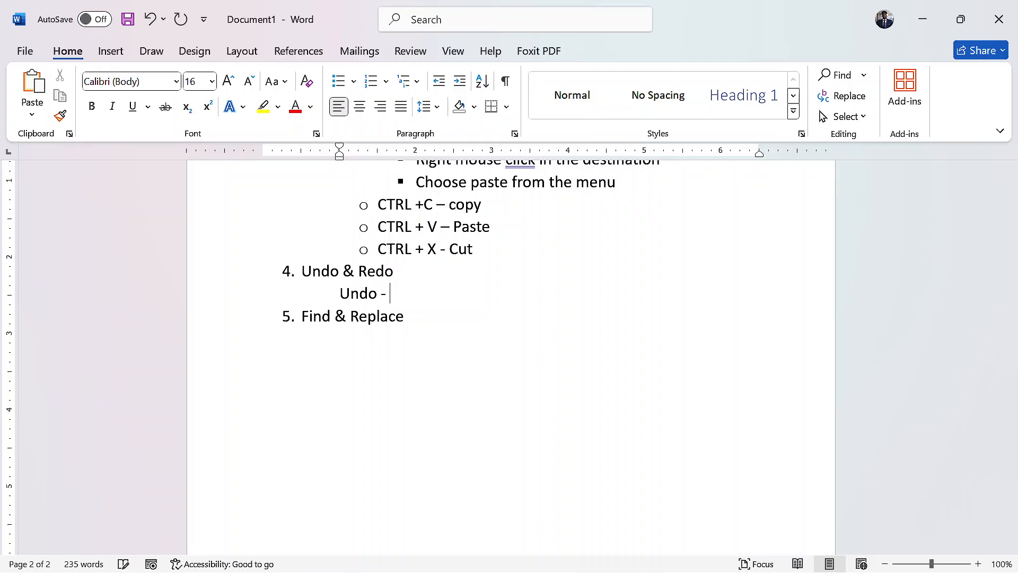
{"action": "type", "text": "moves one ste"}
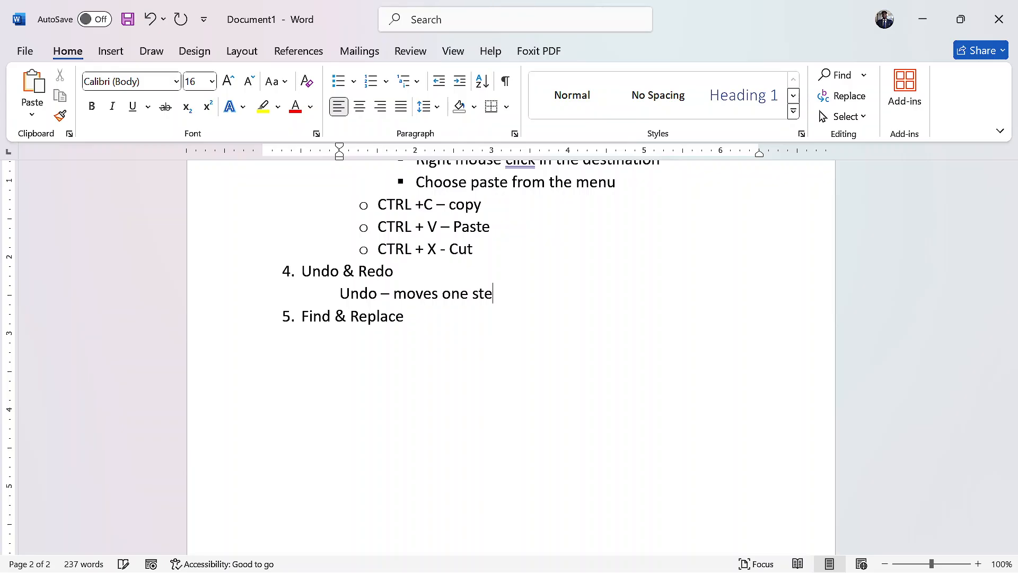
{"action": "type", "text": "p backwards"}
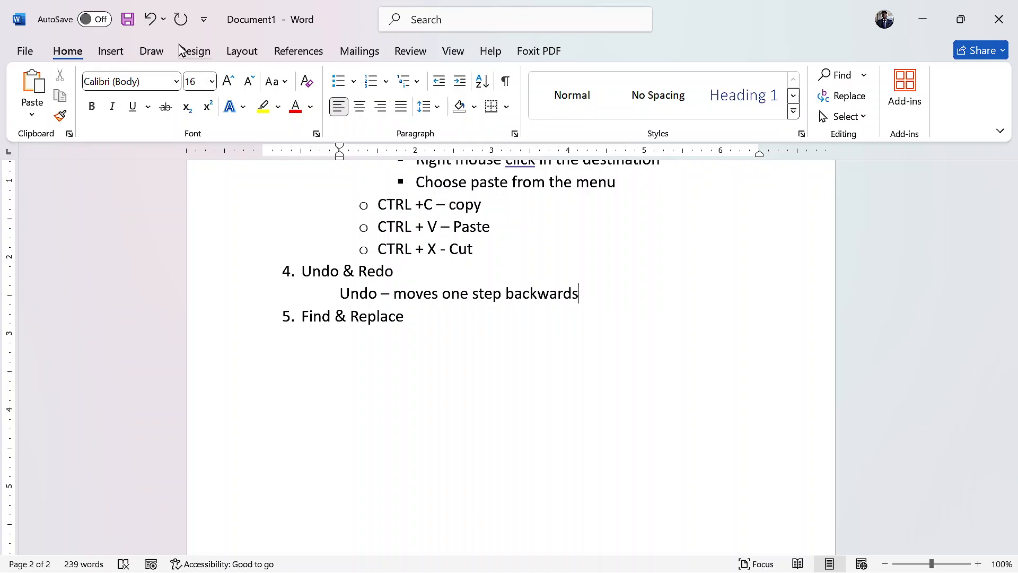
Undo the latest typing on the Undo description line and redo it
{"action": "left_click", "coordinate": [151, 25]}
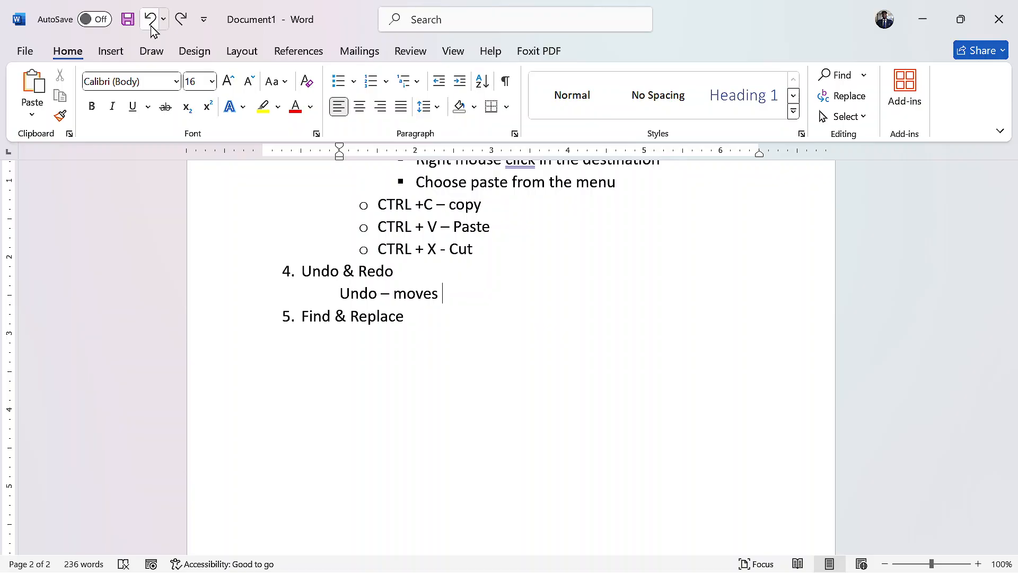
{"action": "left_click", "coordinate": [182, 26]}
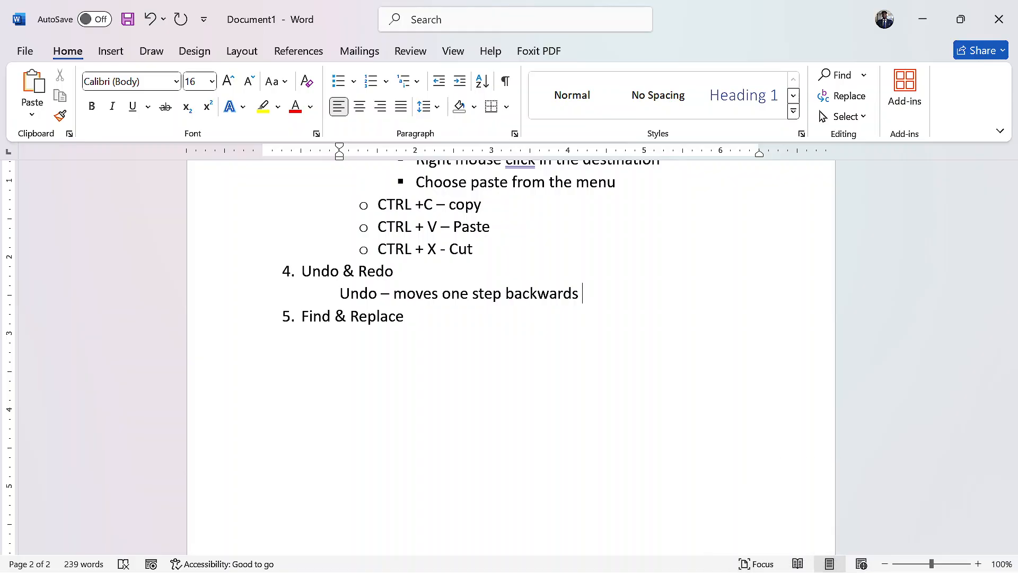
Add the line "Redo – moves one step forward" below the Undo description
{"action": "key", "text": "Return"}
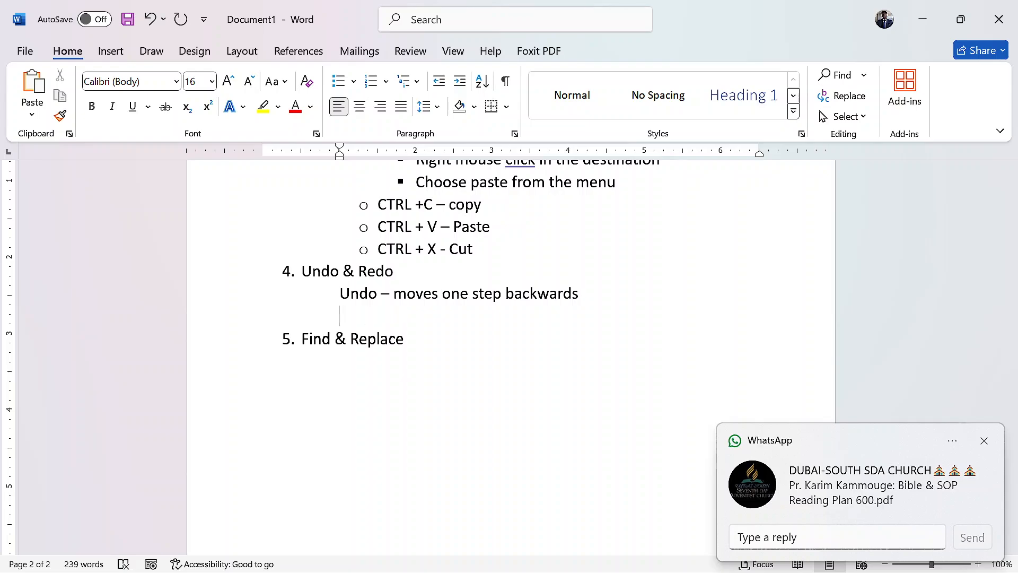
{"action": "type", "text": "Redo - "}
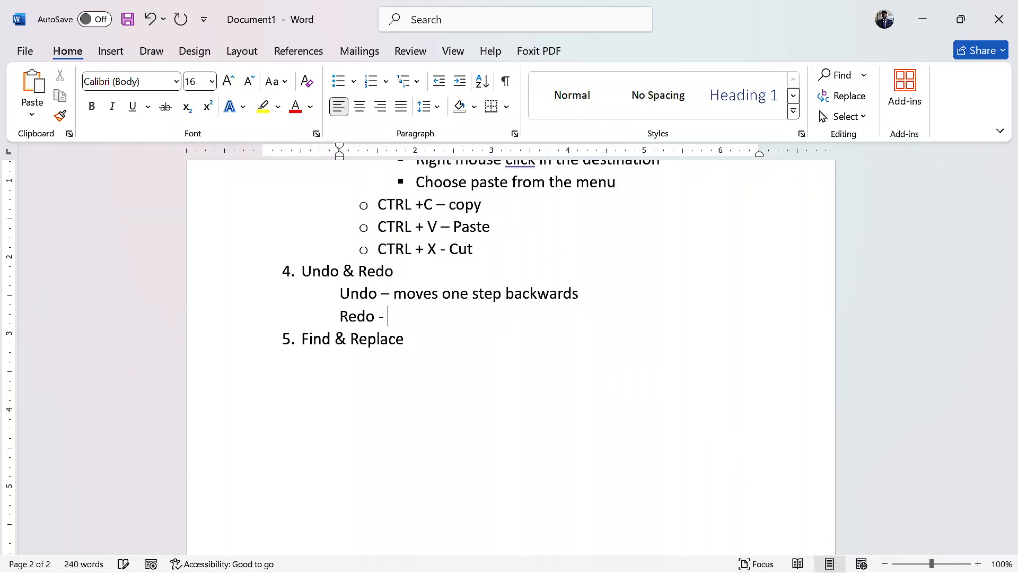
{"action": "type", "text": "moves one st"}
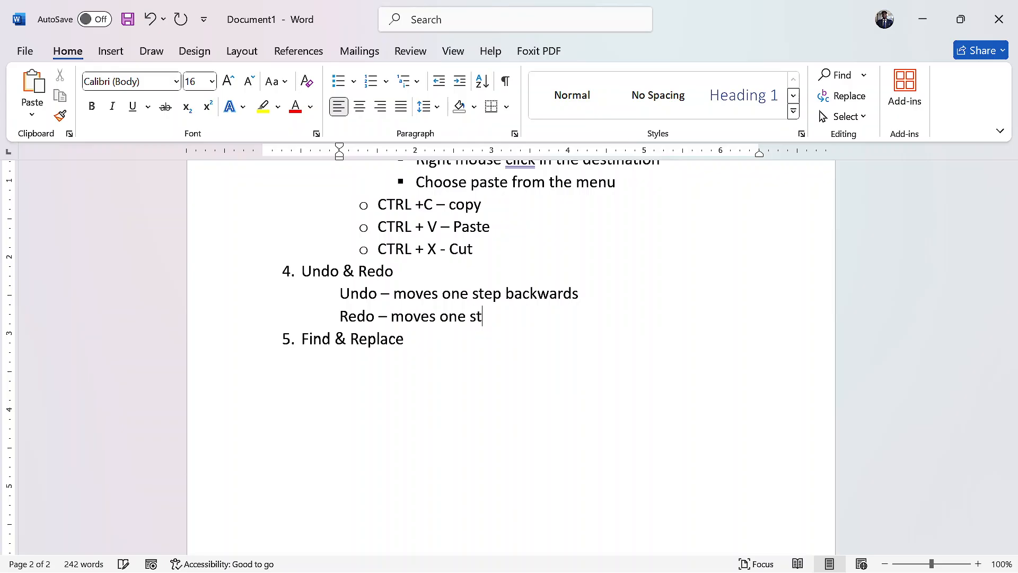
{"action": "type", "text": "ep forward"}
Append the shortcut "CTRL +Z" to the Undo line and "CTRL + Y" to the Redo line
{"action": "left_click", "coordinate": [608, 297]}
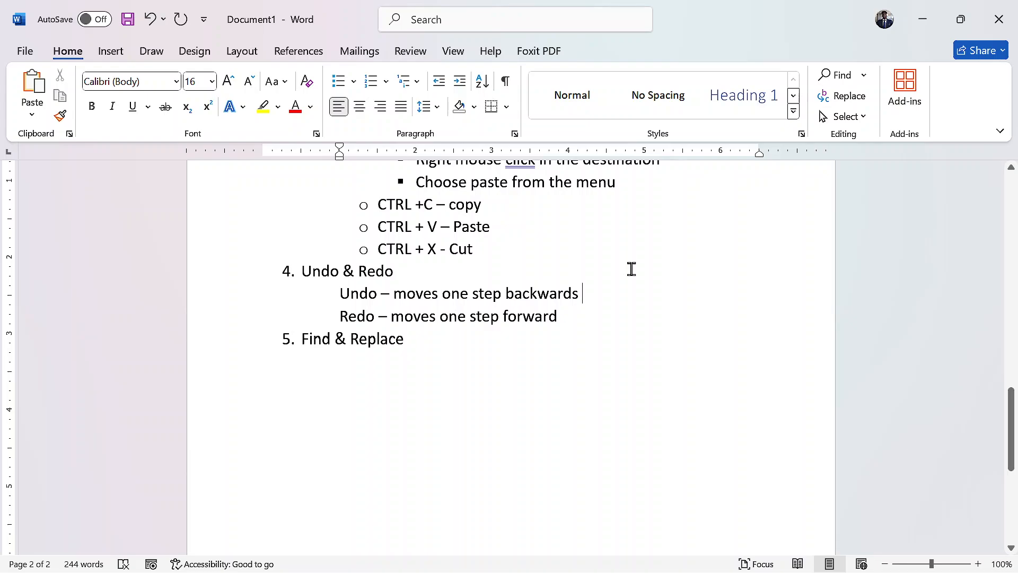
{"action": "type", "text": "C"}
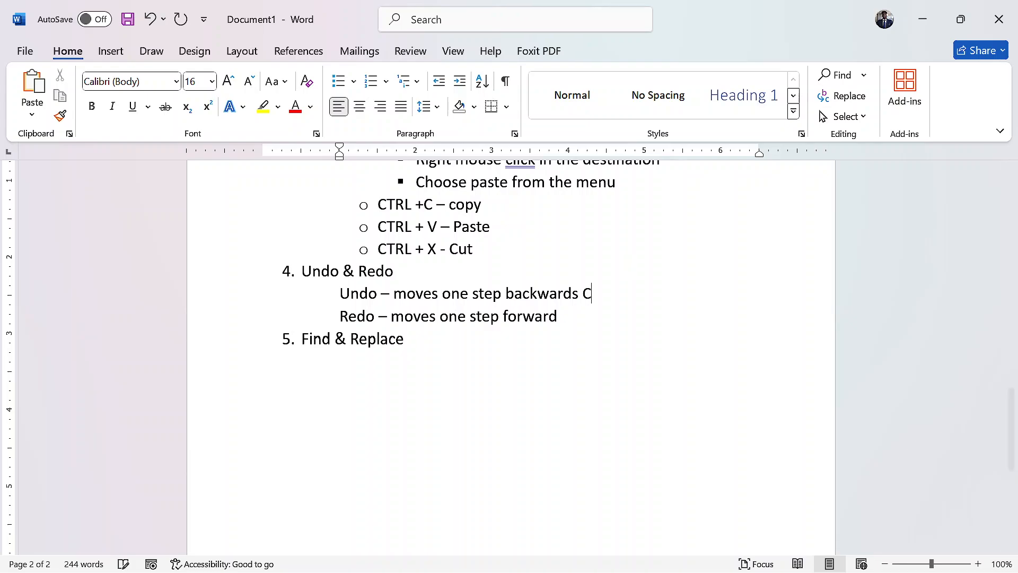
{"action": "type", "text": "TRL +"}
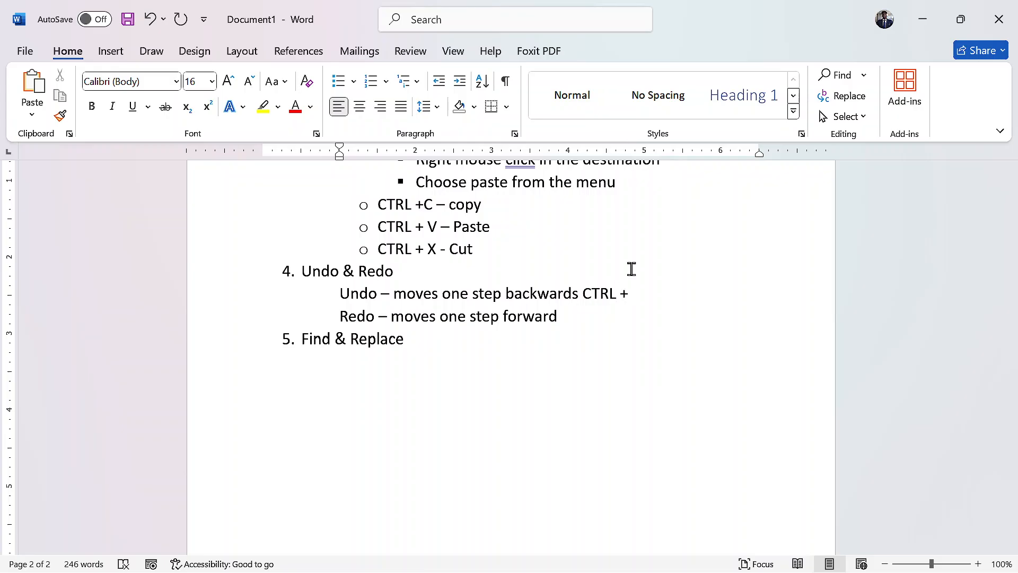
{"action": "type", "text": "Z"}
{"action": "left_click", "coordinate": [572, 325]}
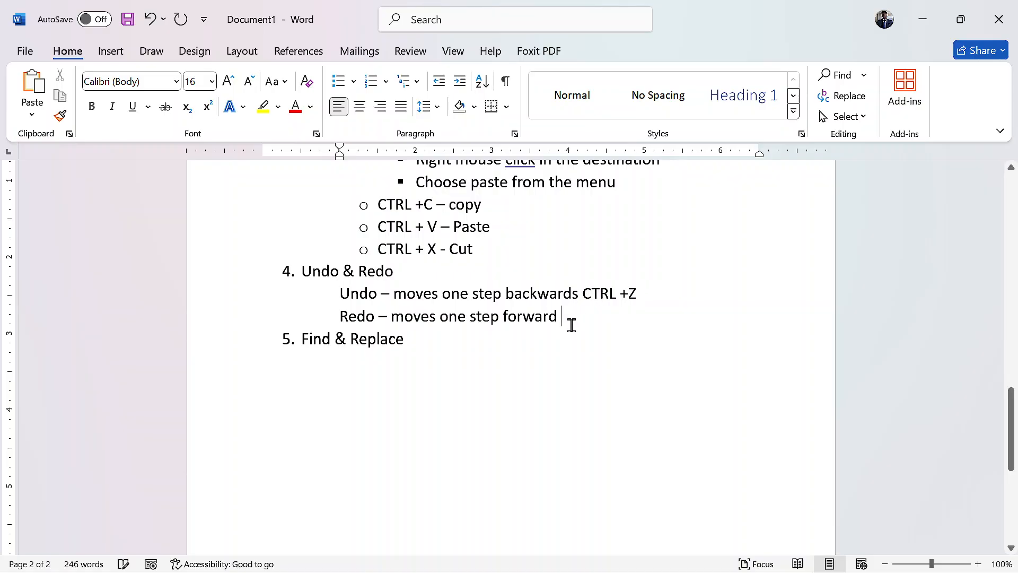
{"action": "type", "text": "CTRL"}
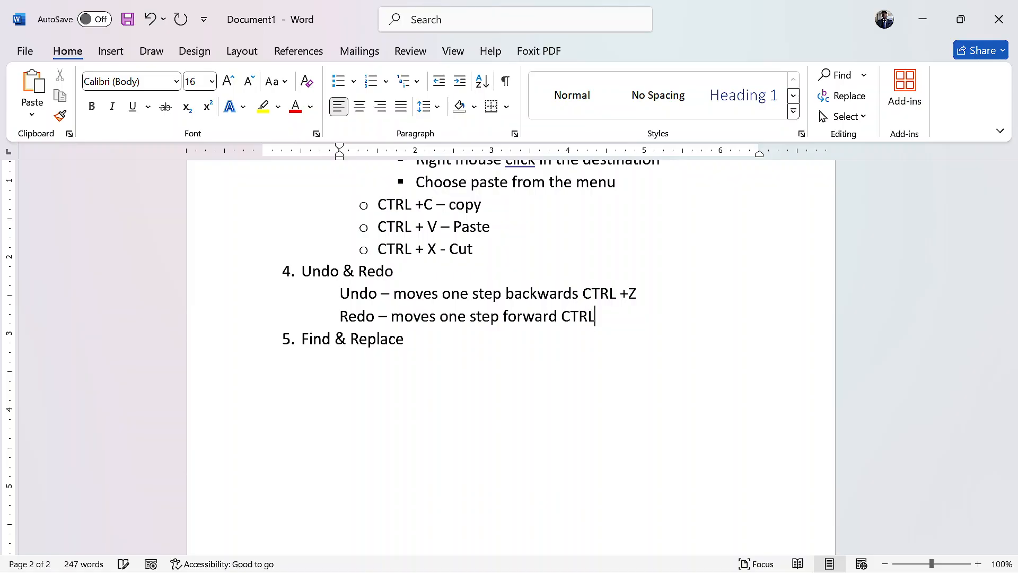
{"action": "type", "text": " + Y"}
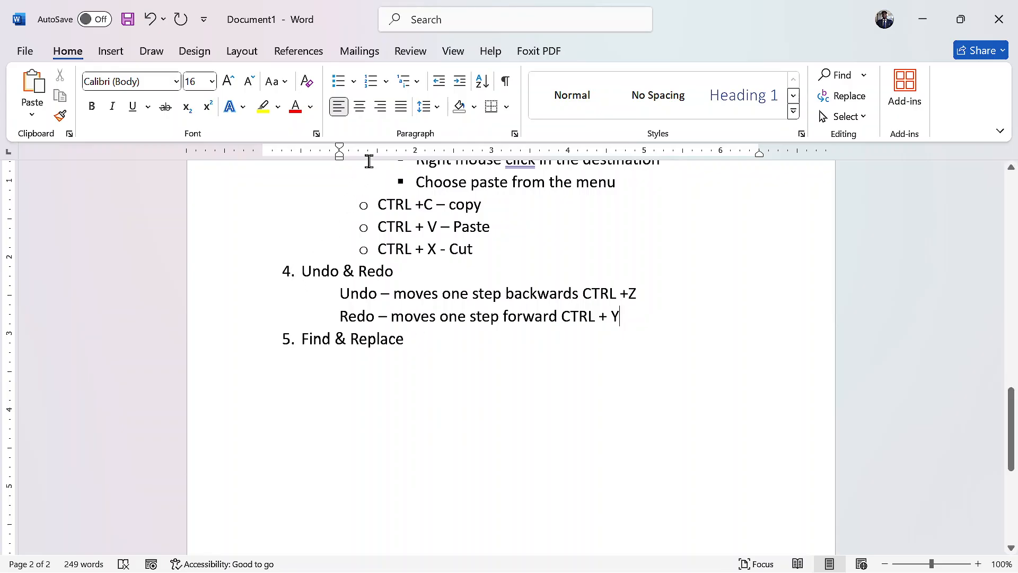
{"action": "scroll", "coordinate": [471, 228], "scroll_direction": "up", "scroll_amount": 3}
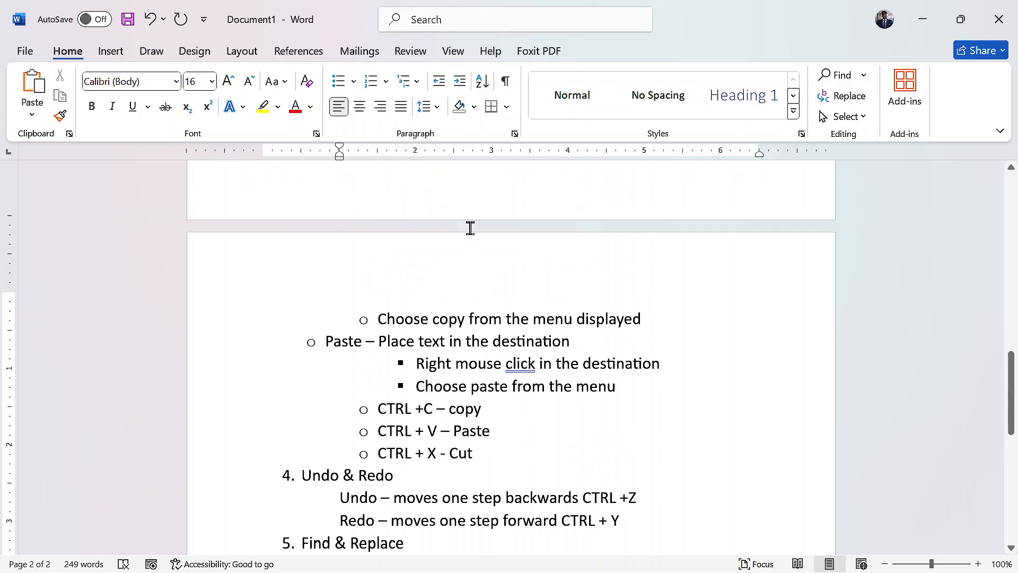
{"action": "scroll", "coordinate": [470, 228], "scroll_direction": "up", "scroll_amount": 12}
{"action": "scroll", "coordinate": [471, 228], "scroll_direction": "down", "scroll_amount": 15}
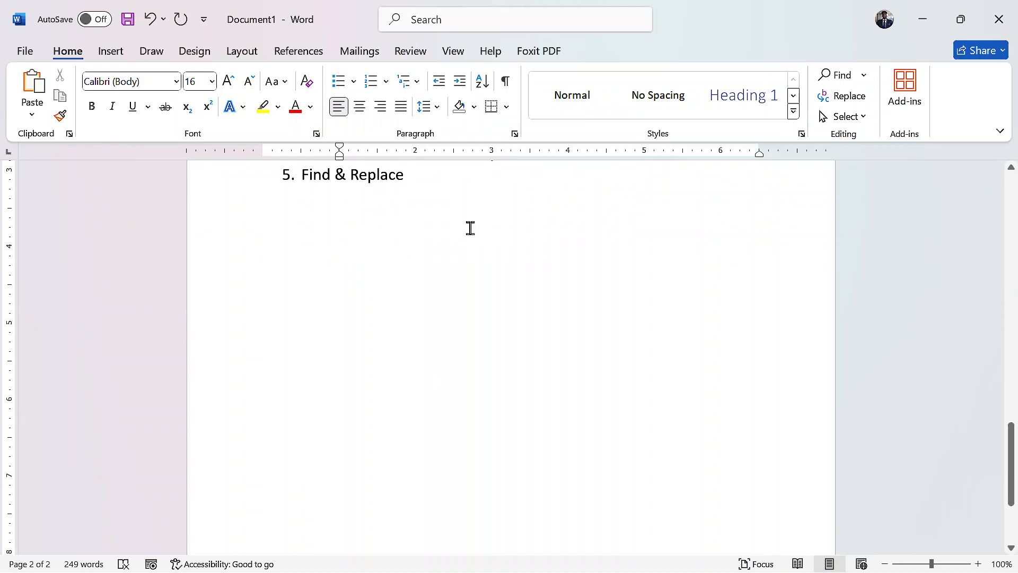
{"action": "scroll", "coordinate": [470, 228], "scroll_direction": "down", "scroll_amount": 1}
{"action": "scroll", "coordinate": [471, 228], "scroll_direction": "down", "scroll_amount": 1}
{"action": "scroll", "coordinate": [471, 228], "scroll_direction": "up", "scroll_amount": 7}
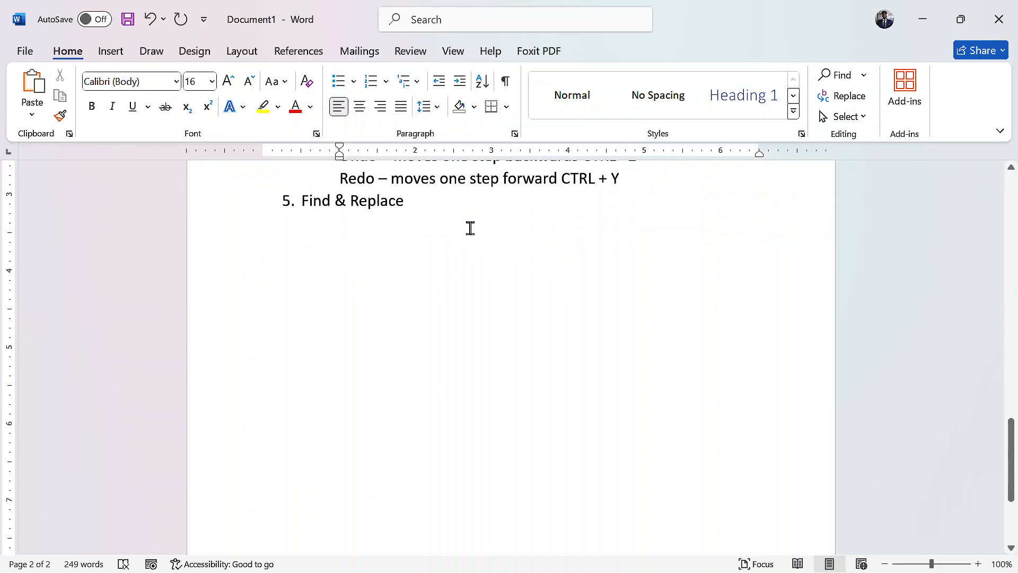
Add an unnumbered, indented line under Find & Replace reading "Find – it looks for text in a document CTRL +F"
{"action": "scroll", "coordinate": [470, 228], "scroll_direction": "up", "scroll_amount": 4}
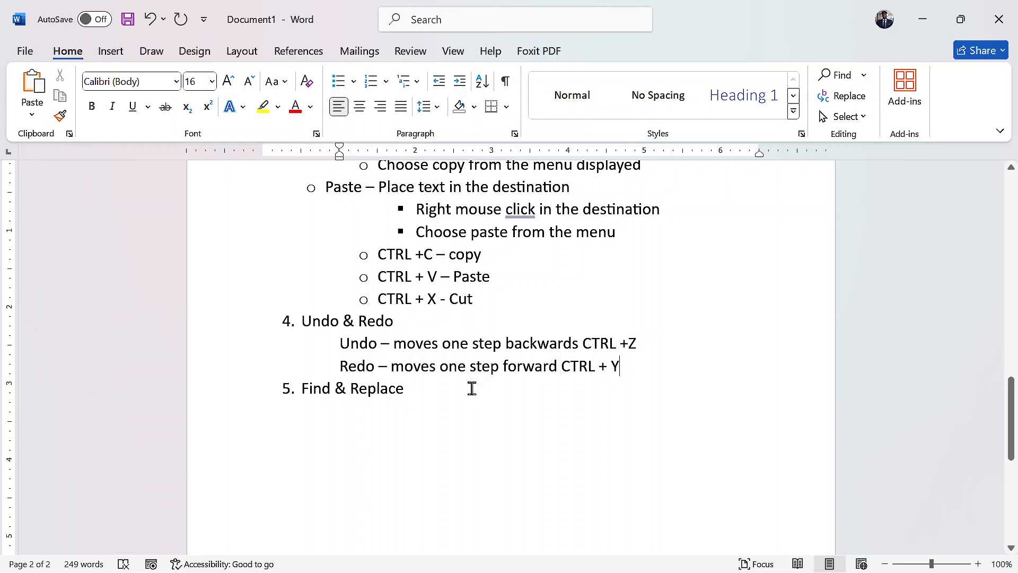
{"action": "left_click", "coordinate": [441, 389]}
{"action": "key", "text": "Return"}
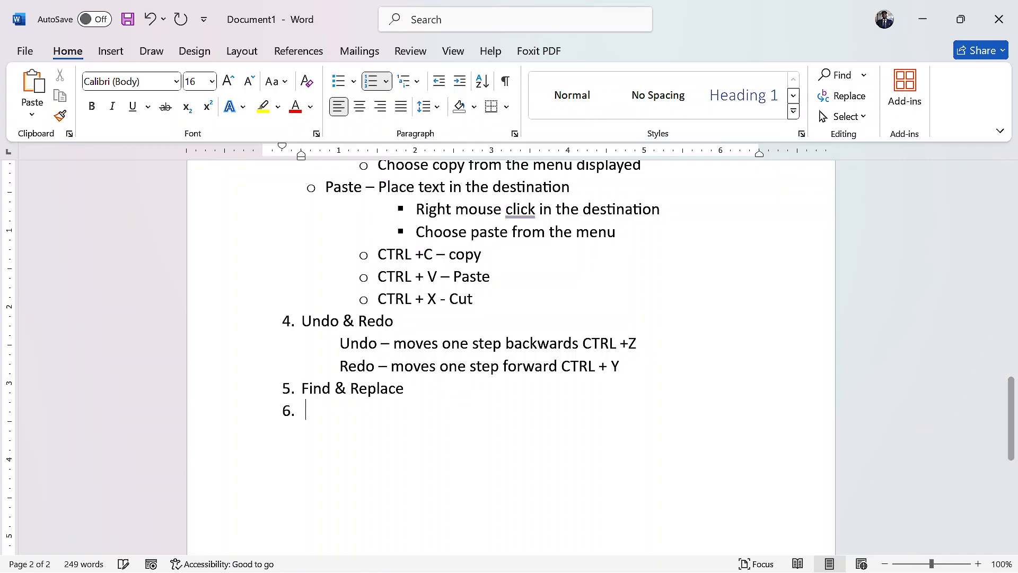
{"action": "key", "text": "BackSpace"}
{"action": "key", "text": "Tab"}
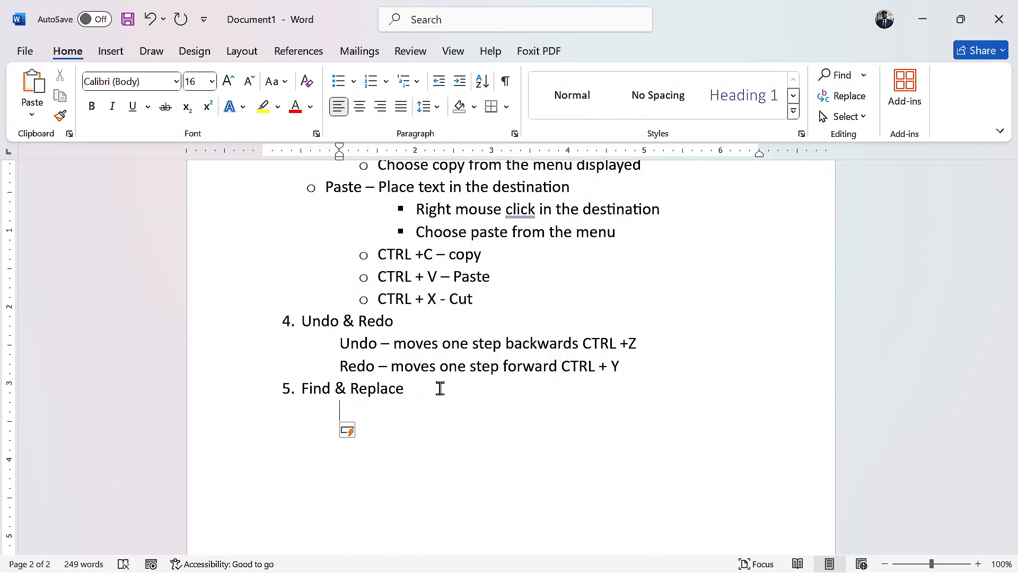
{"action": "type", "text": "Find"}
{"action": "type", "text": " - "}
{"action": "type", "text": "it "}
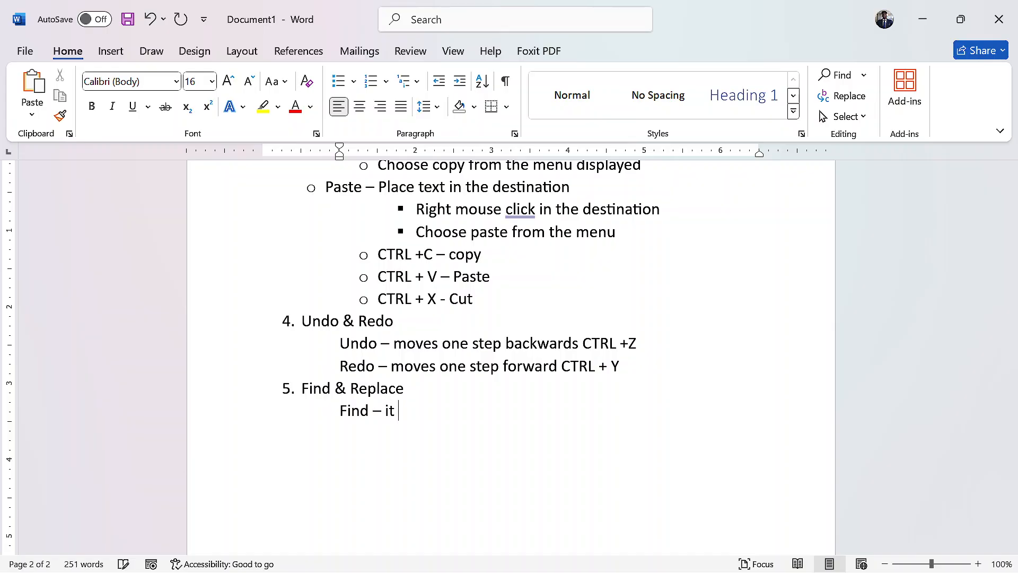
{"action": "type", "text": "looks for text i"}
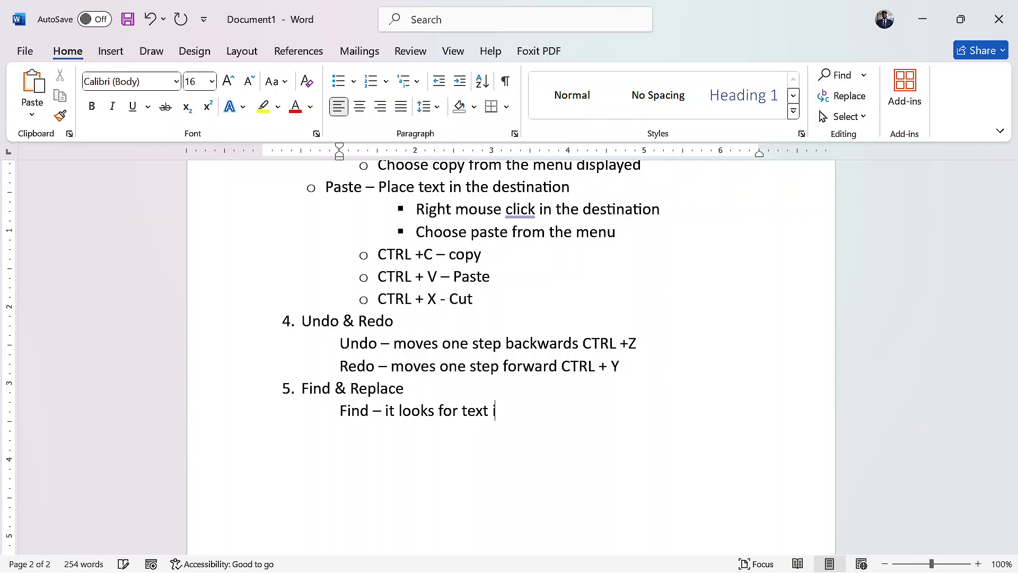
{"action": "type", "text": "n a document"}
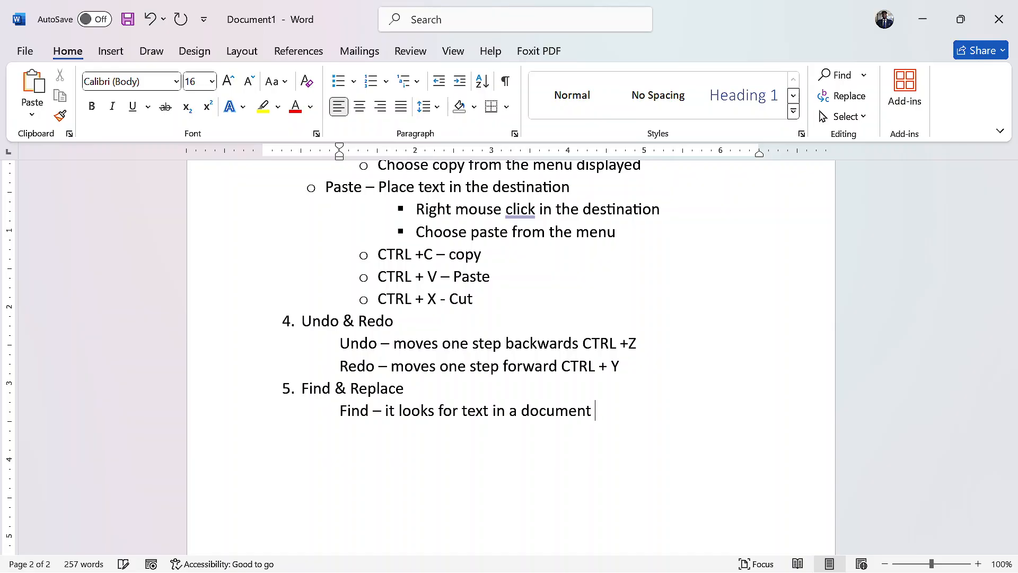
{"action": "type", "text": " CTRL +F"}
Search the document for "Cursor" in a narrowed Navigation pane
{"action": "scroll", "coordinate": [498, 285], "scroll_direction": "up", "scroll_amount": 12}
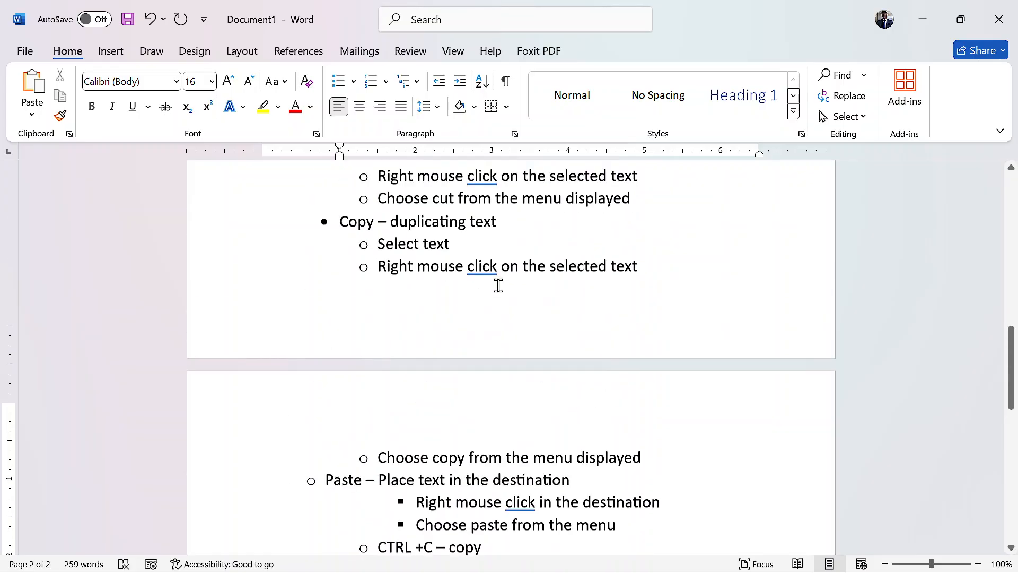
{"action": "scroll", "coordinate": [499, 286], "scroll_direction": "up", "scroll_amount": 5}
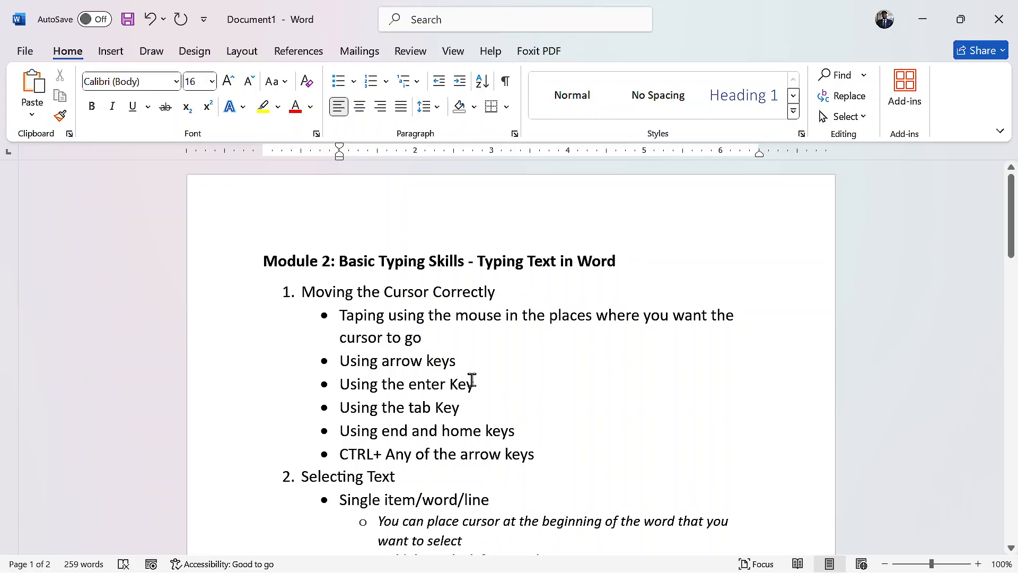
{"action": "scroll", "coordinate": [456, 419], "scroll_direction": "down", "scroll_amount": 5}
{"action": "scroll", "coordinate": [456, 421], "scroll_direction": "down", "scroll_amount": 15}
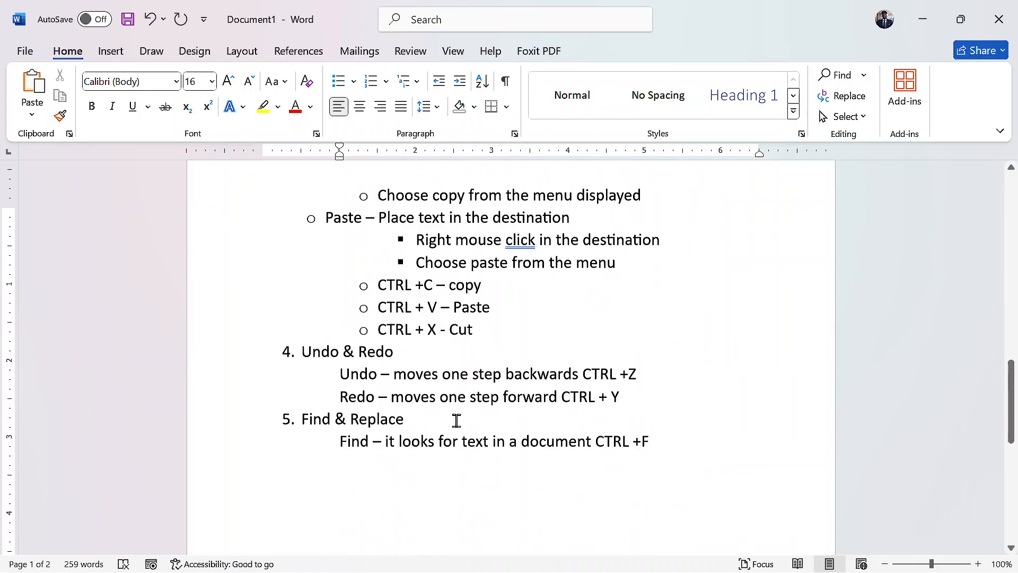
{"action": "scroll", "coordinate": [456, 421], "scroll_direction": "up", "scroll_amount": 8}
{"action": "scroll", "coordinate": [456, 421], "scroll_direction": "up", "scroll_amount": 2}
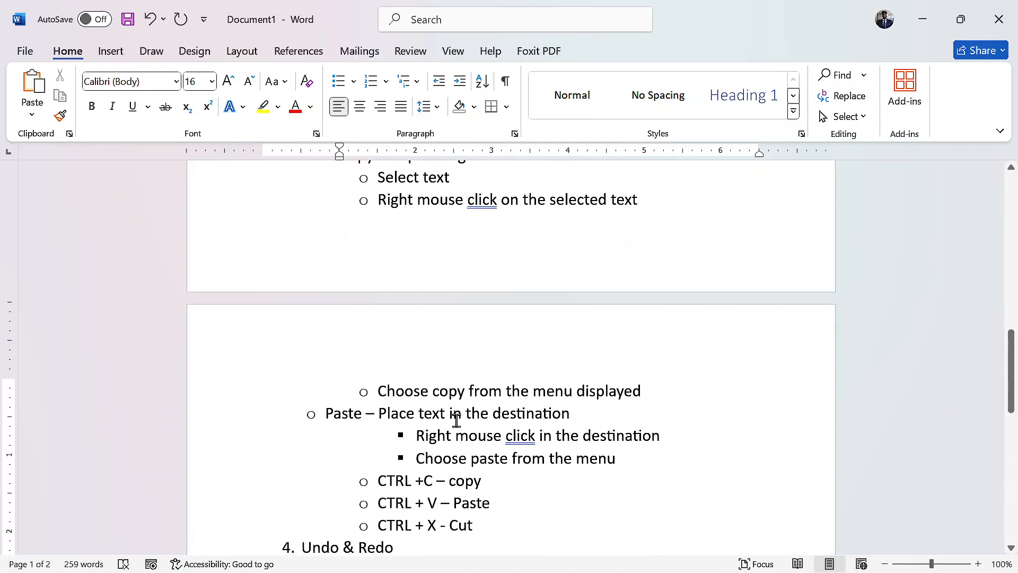
{"action": "key", "text": "ctrl+f"}
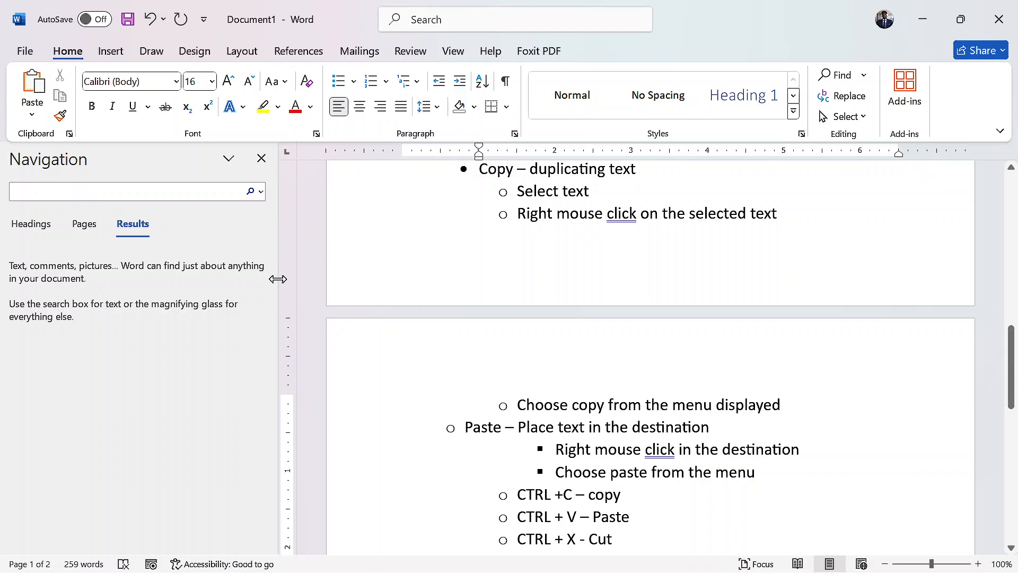
{"action": "left_click_drag", "start_coordinate": [275, 278], "coordinate": [117, 289]}
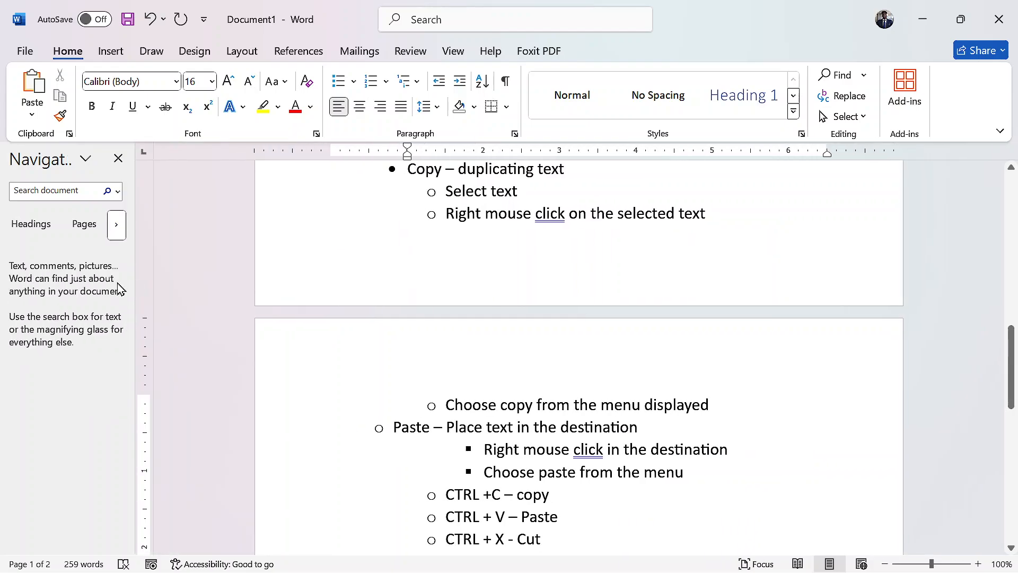
{"action": "left_click", "coordinate": [44, 191]}
{"action": "type", "text": "Cu"}
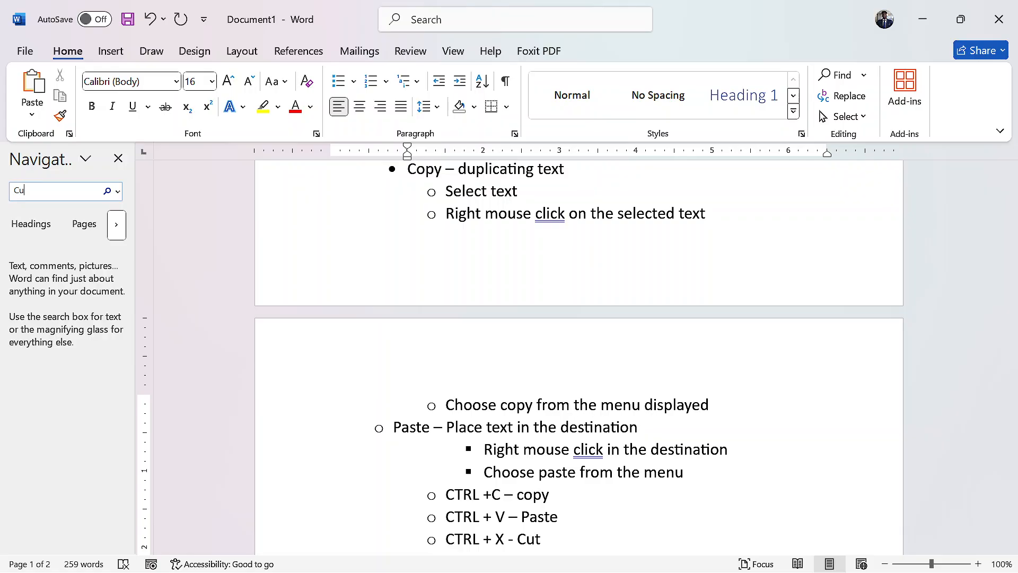
{"action": "type", "text": "rsor"}
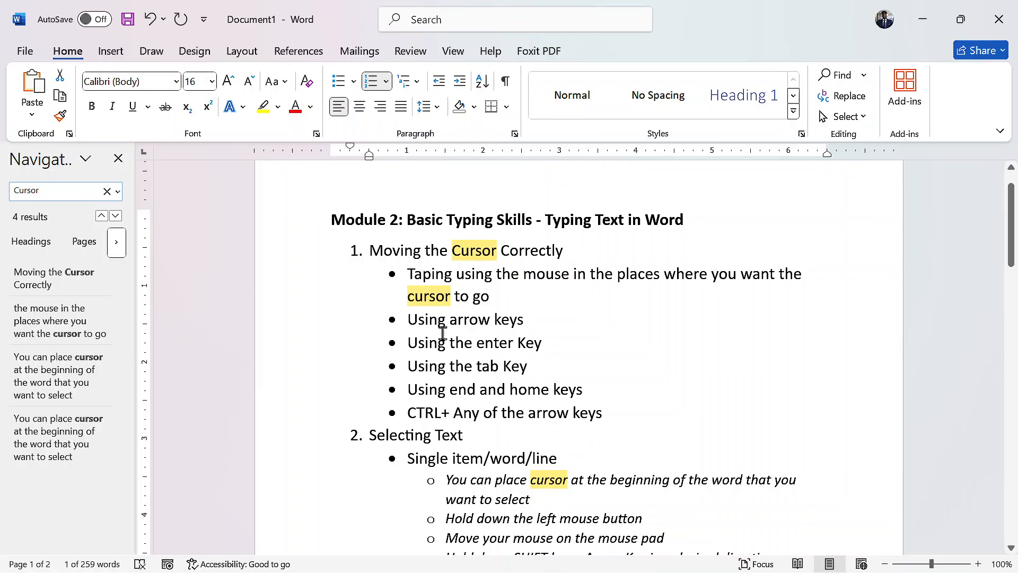
Look through the highlighted "Cursor" matches and close the search, leaving the insertion point at the end of the Find line
{"action": "scroll", "coordinate": [535, 512], "scroll_direction": "down", "scroll_amount": 10}
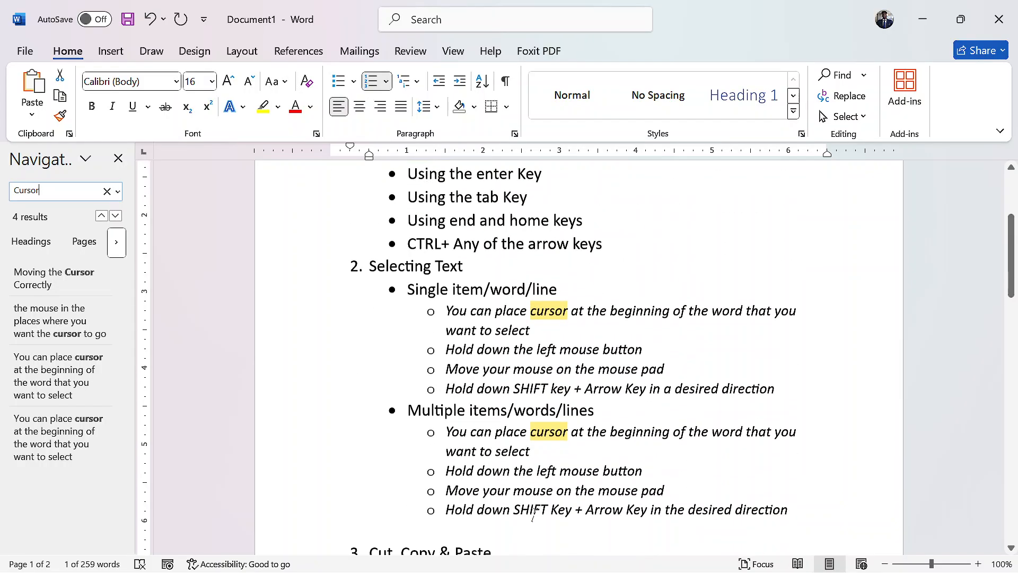
{"action": "scroll", "coordinate": [535, 512], "scroll_direction": "down", "scroll_amount": 6}
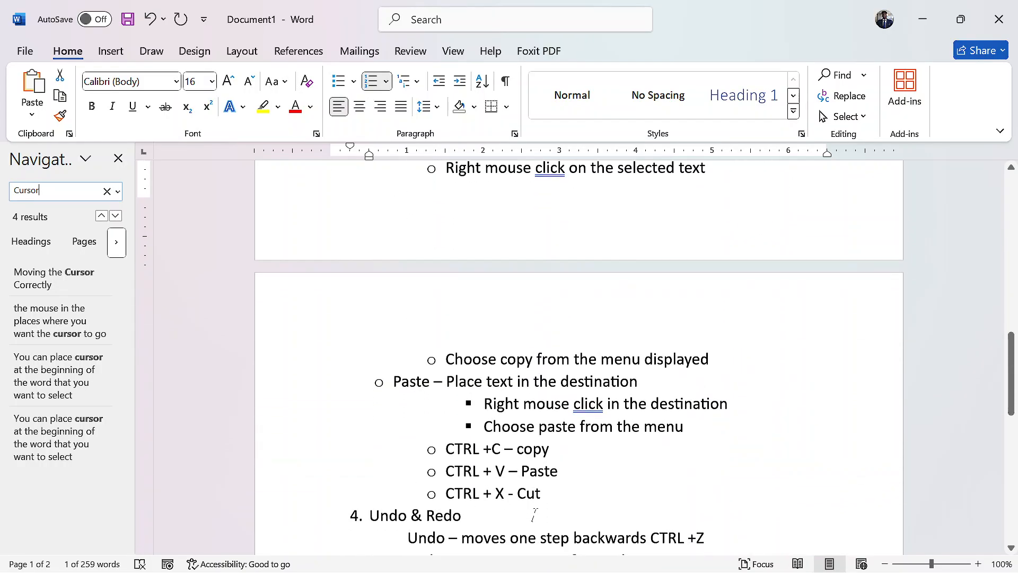
{"action": "scroll", "coordinate": [535, 512], "scroll_direction": "up", "scroll_amount": 12}
{"action": "scroll", "coordinate": [534, 514], "scroll_direction": "down", "scroll_amount": 10}
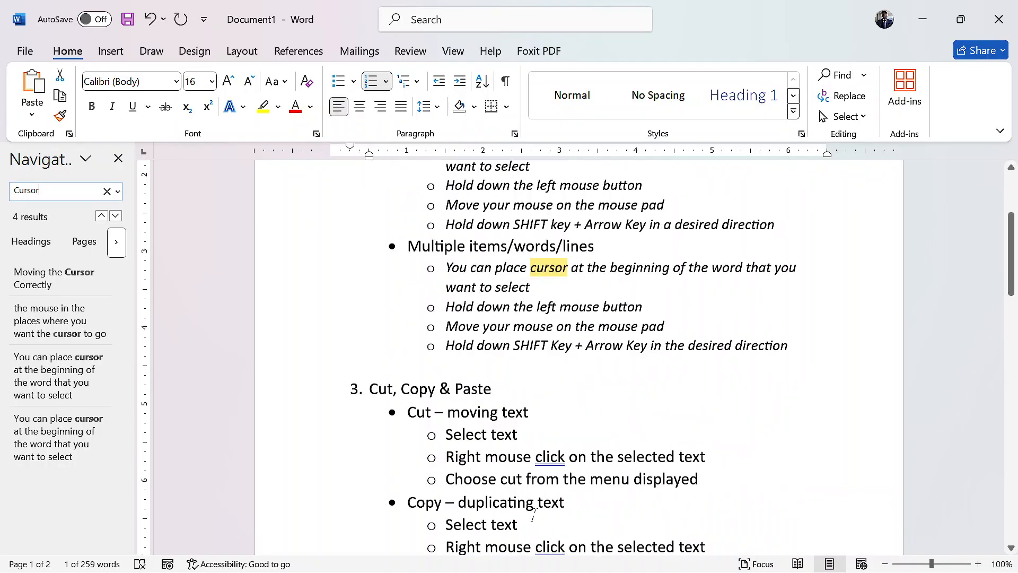
{"action": "scroll", "coordinate": [533, 516], "scroll_direction": "down", "scroll_amount": 3}
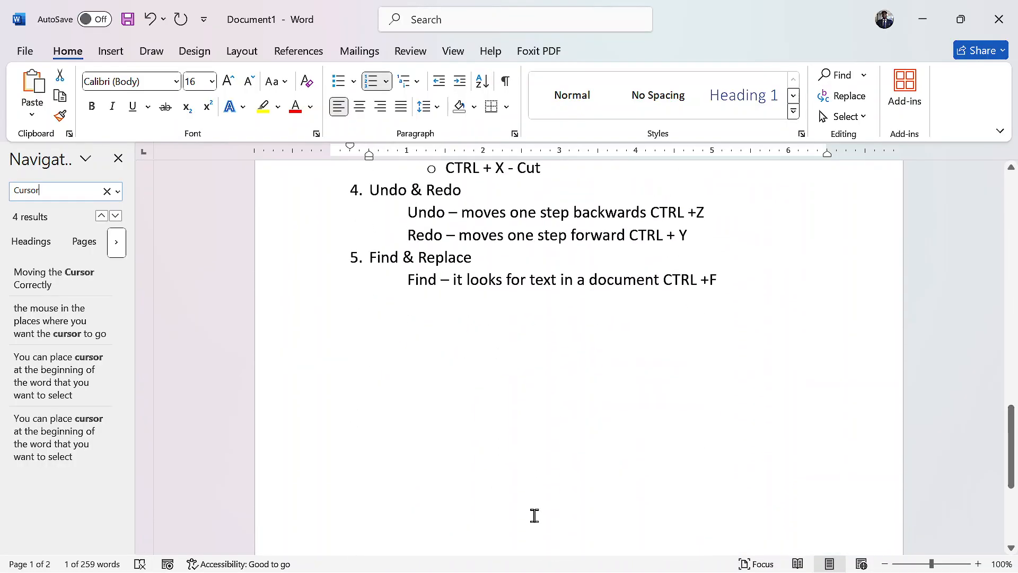
{"action": "left_click", "coordinate": [733, 279]}
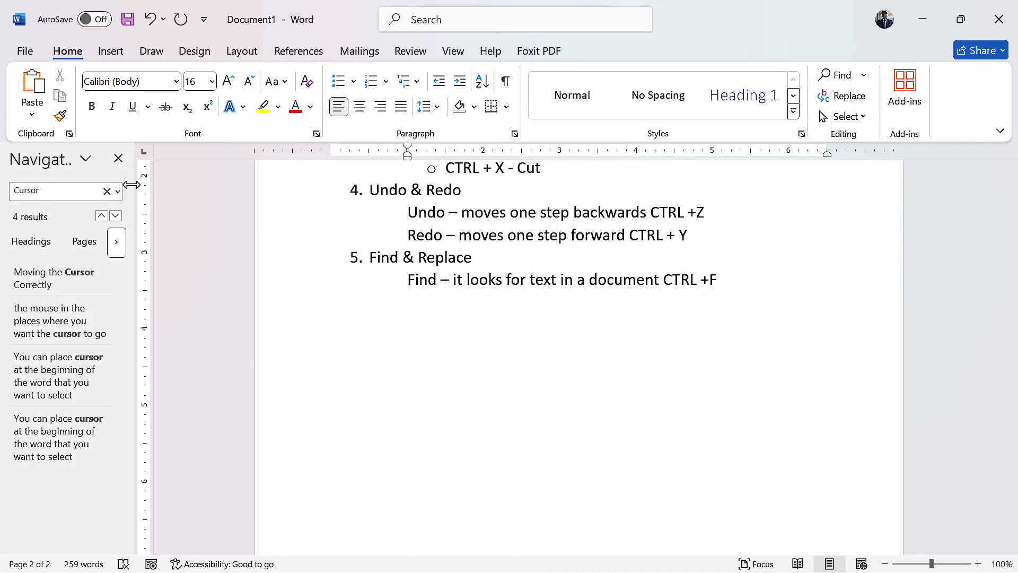
{"action": "left_click", "coordinate": [118, 158]}
Add the line "Replace – it substitutes text with other text" below the Find description
{"action": "key", "text": "Return"}
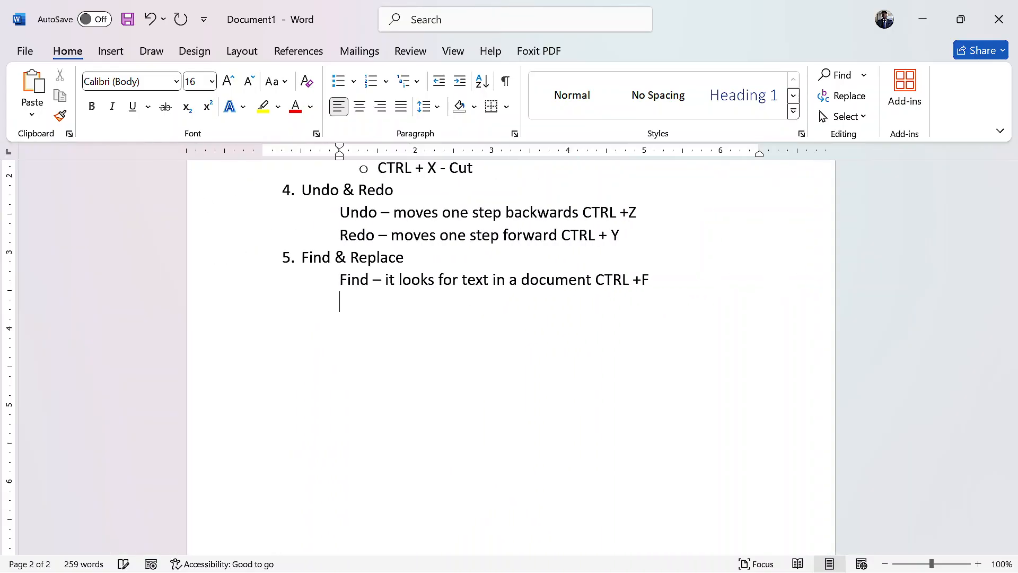
{"action": "type", "text": "Repla"}
{"action": "type", "text": "ce "}
{"action": "type", "text": "- it "}
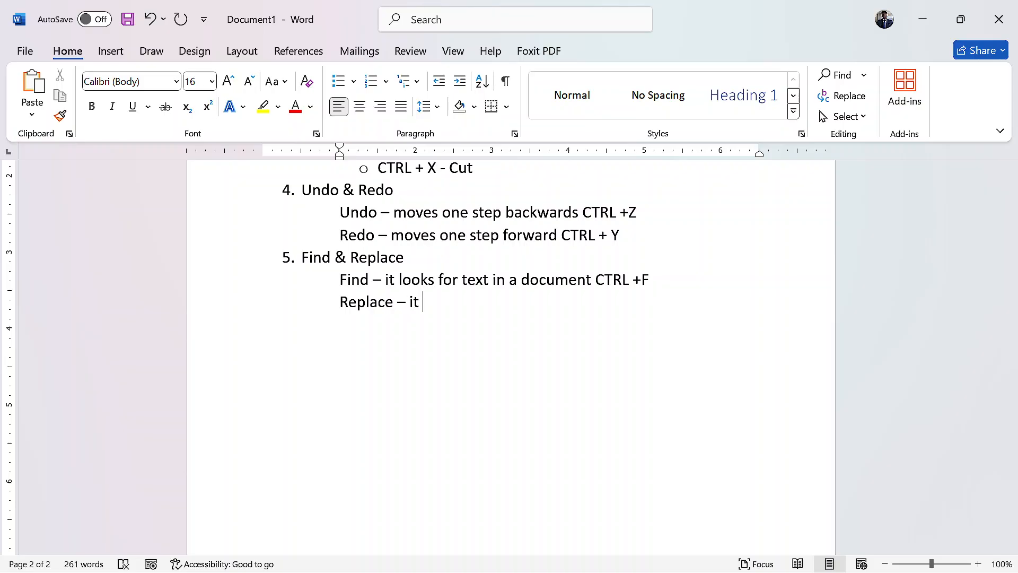
{"action": "type", "text": "substitutes "}
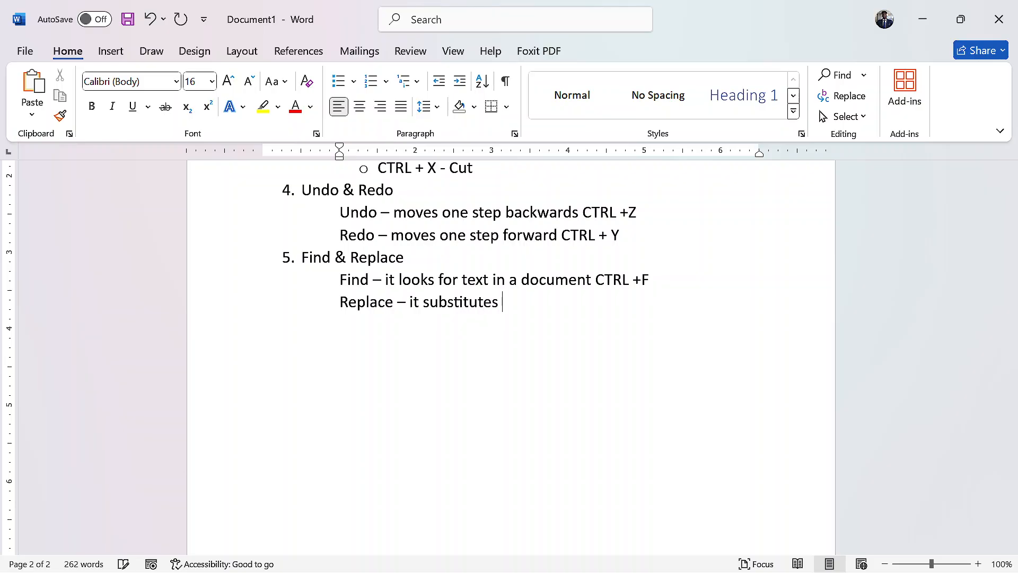
{"action": "type", "text": "text with other text"}
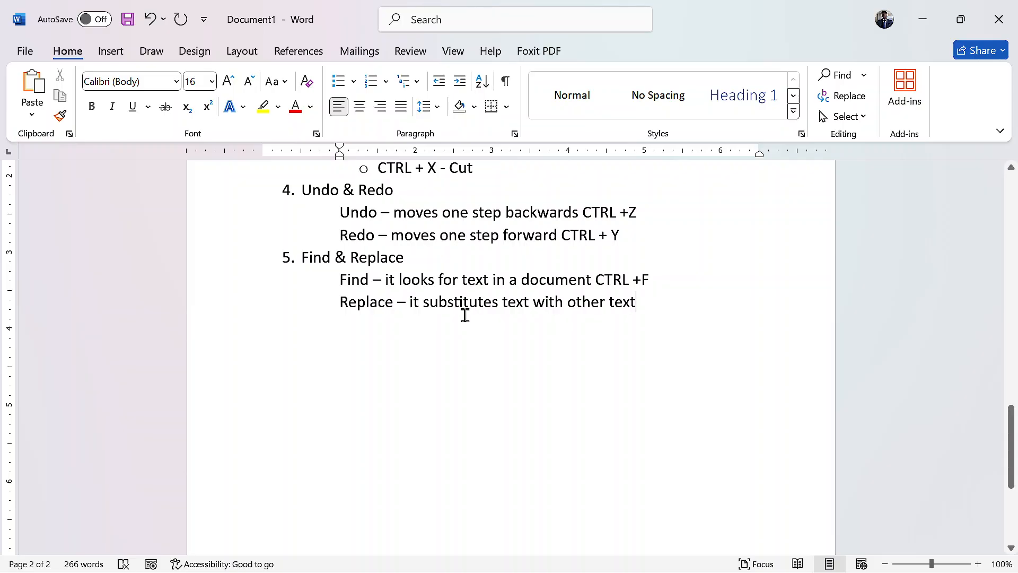
Append the shortcut "CTRL + H" to the end of the Replace line
{"action": "scroll", "coordinate": [513, 326], "scroll_direction": "up", "scroll_amount": 8}
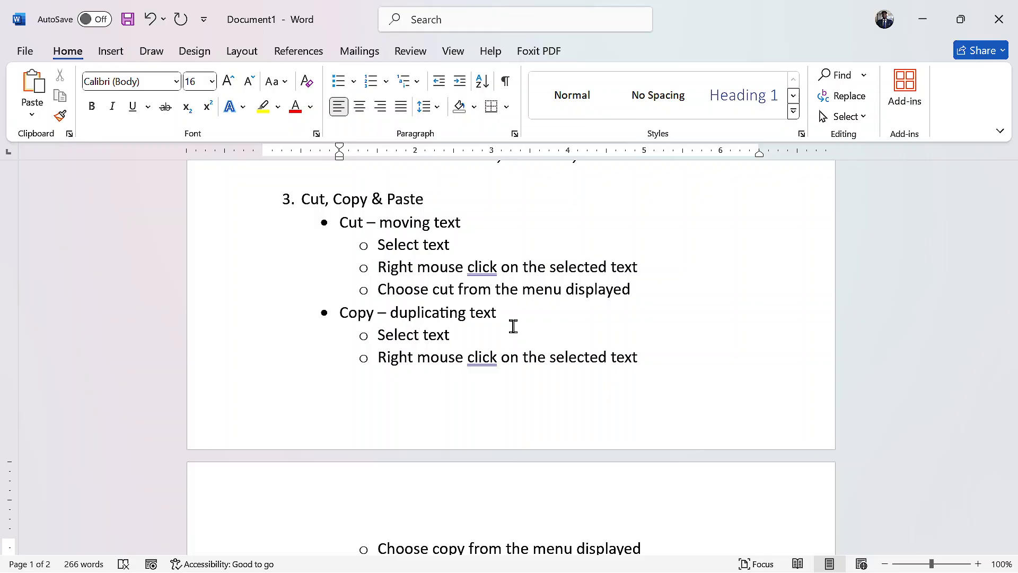
{"action": "scroll", "coordinate": [514, 326], "scroll_direction": "down", "scroll_amount": 7}
{"action": "left_click", "coordinate": [644, 358]}
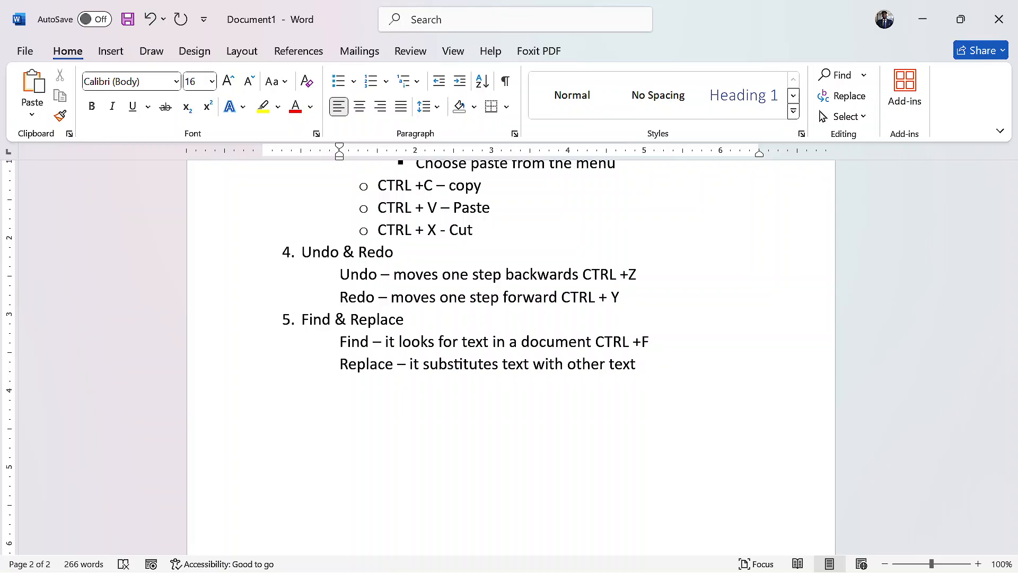
{"action": "type", "text": "c"}
{"action": "key", "text": "BackSpace"}
{"action": "type", "text": "CTRL + H"}
Replace all occurrences of "Click" with "tap" throughout the document and close Find and Replace
{"action": "left_click", "coordinate": [860, 100]}
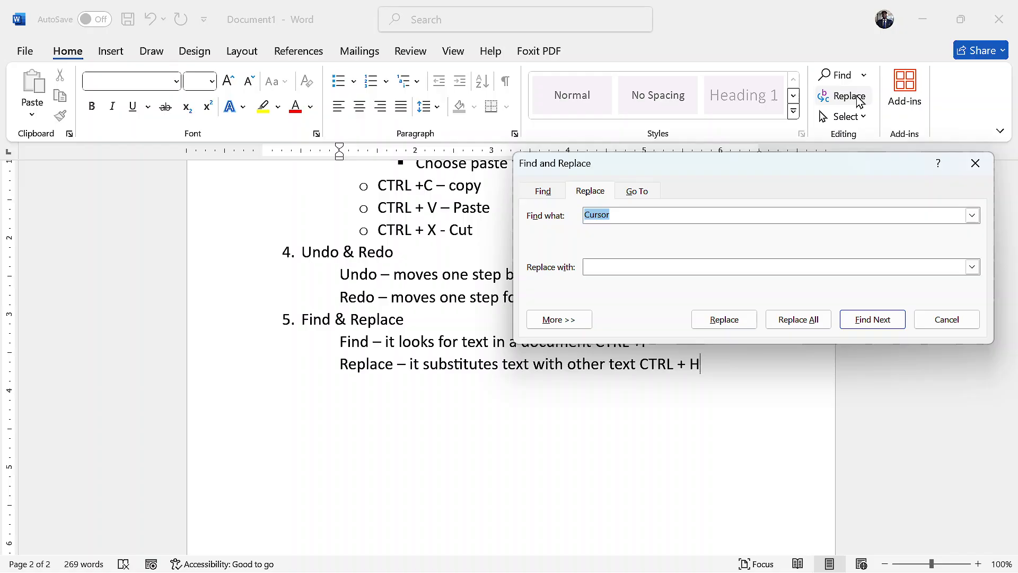
{"action": "left_click", "coordinate": [977, 165]}
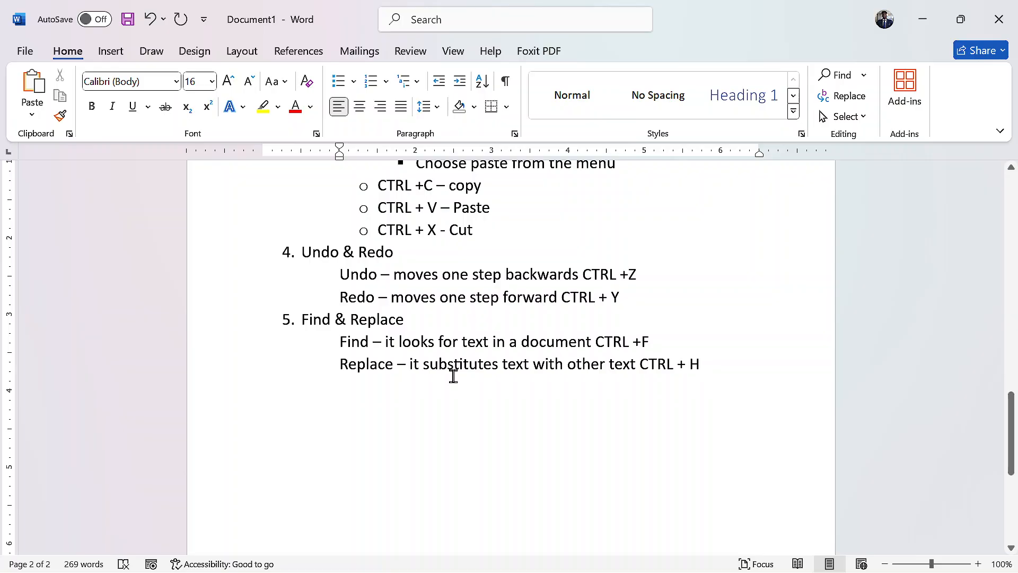
{"action": "key", "text": "ctrl+h"}
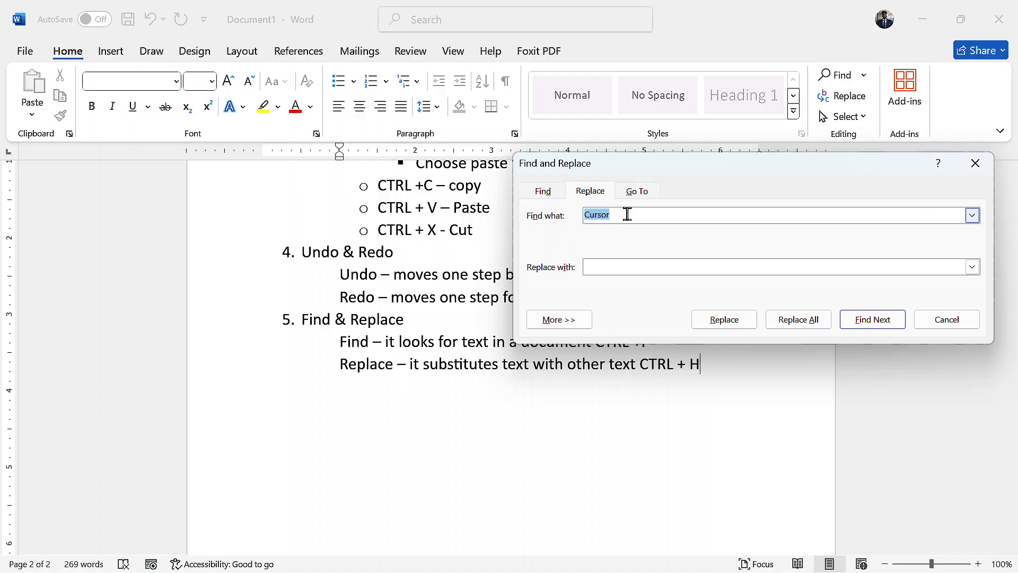
{"action": "type", "text": "Click"}
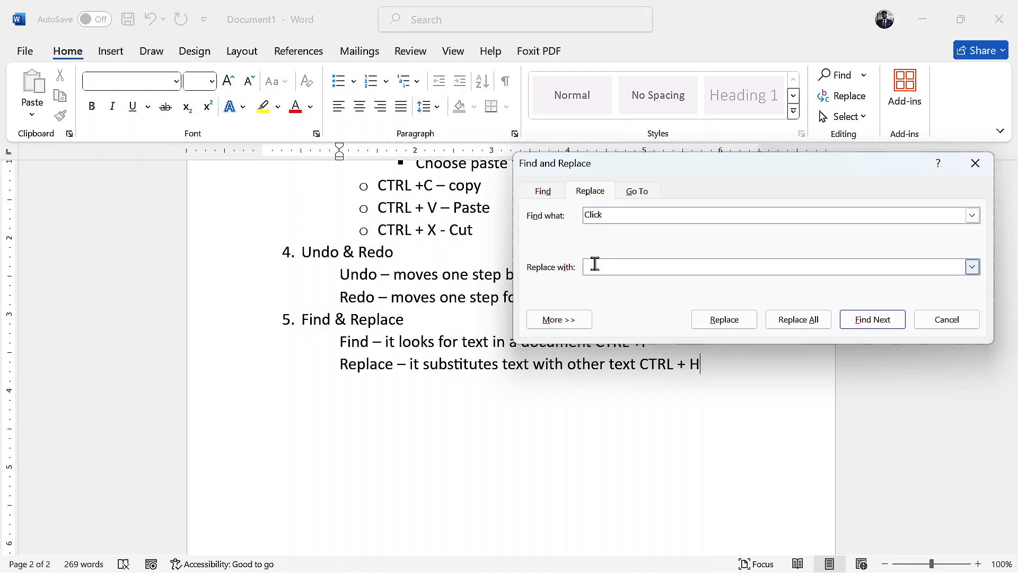
{"action": "type", "text": "tap"}
{"action": "left_click_drag", "start_coordinate": [749, 167], "coordinate": [467, 156]}
{"action": "left_click", "coordinate": [511, 308]}
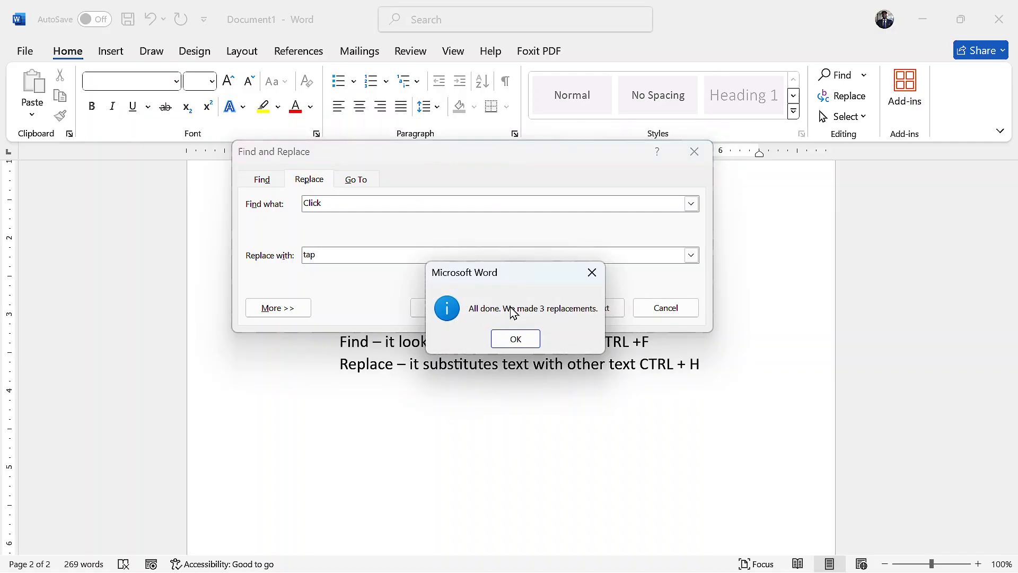
{"action": "left_click", "coordinate": [514, 340]}
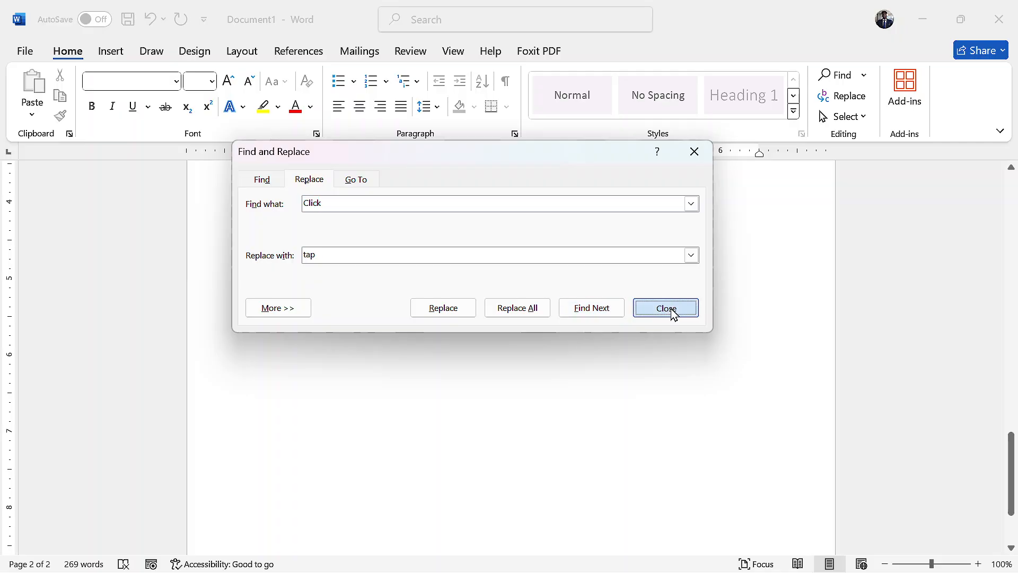
{"action": "left_click", "coordinate": [672, 311]}
Check the replaced words in the lines of the Cut, Copy & Paste section
{"action": "scroll", "coordinate": [542, 304], "scroll_direction": "up", "scroll_amount": 2}
{"action": "scroll", "coordinate": [542, 304], "scroll_direction": "up", "scroll_amount": 6}
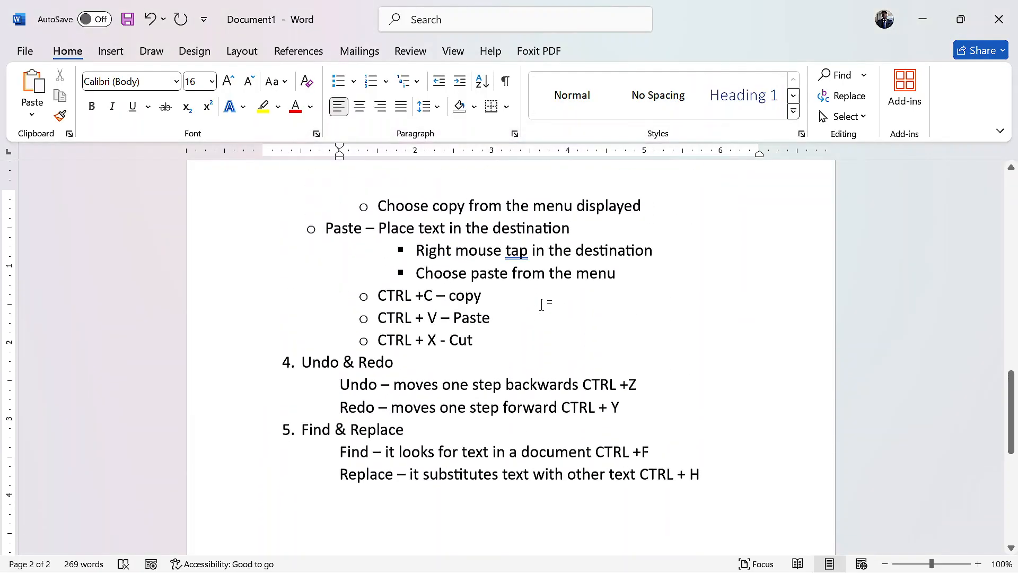
{"action": "scroll", "coordinate": [541, 305], "scroll_direction": "up", "scroll_amount": 5}
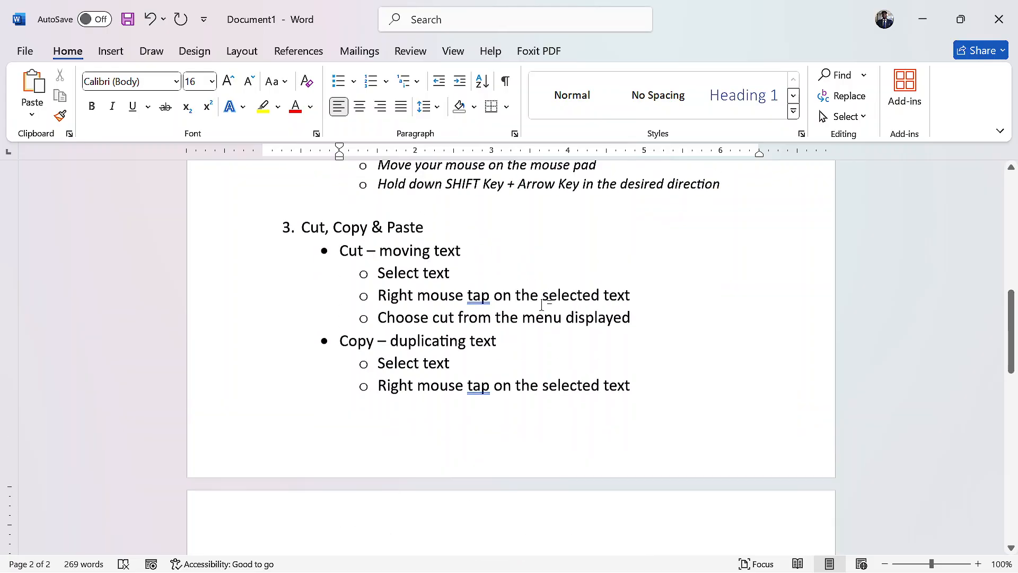
{"action": "scroll", "coordinate": [541, 305], "scroll_direction": "down", "scroll_amount": 4}
{"action": "scroll", "coordinate": [542, 305], "scroll_direction": "down", "scroll_amount": 10}
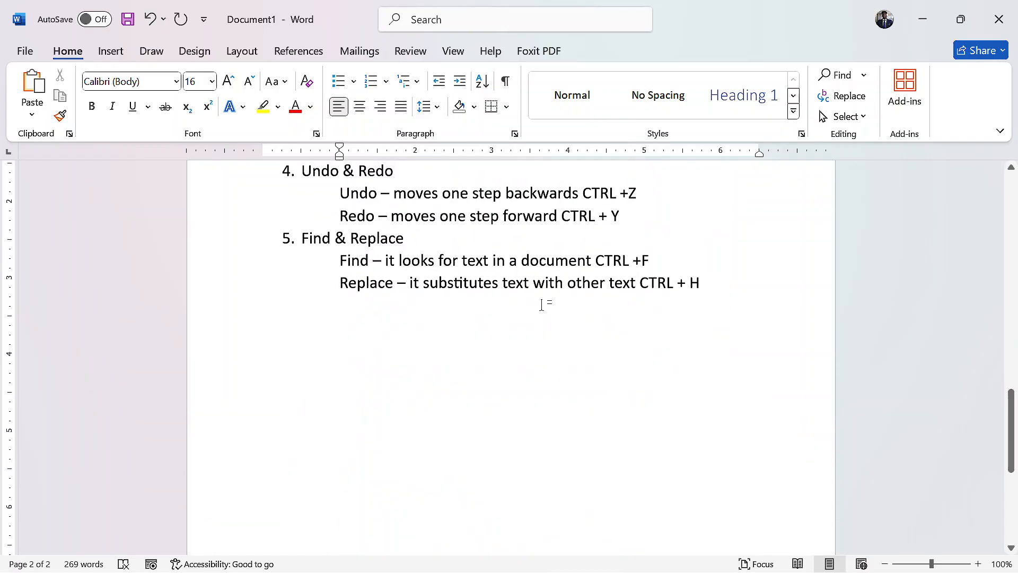
{"action": "scroll", "coordinate": [541, 305], "scroll_direction": "up", "scroll_amount": 6}
{"action": "scroll", "coordinate": [541, 305], "scroll_direction": "up", "scroll_amount": 6}
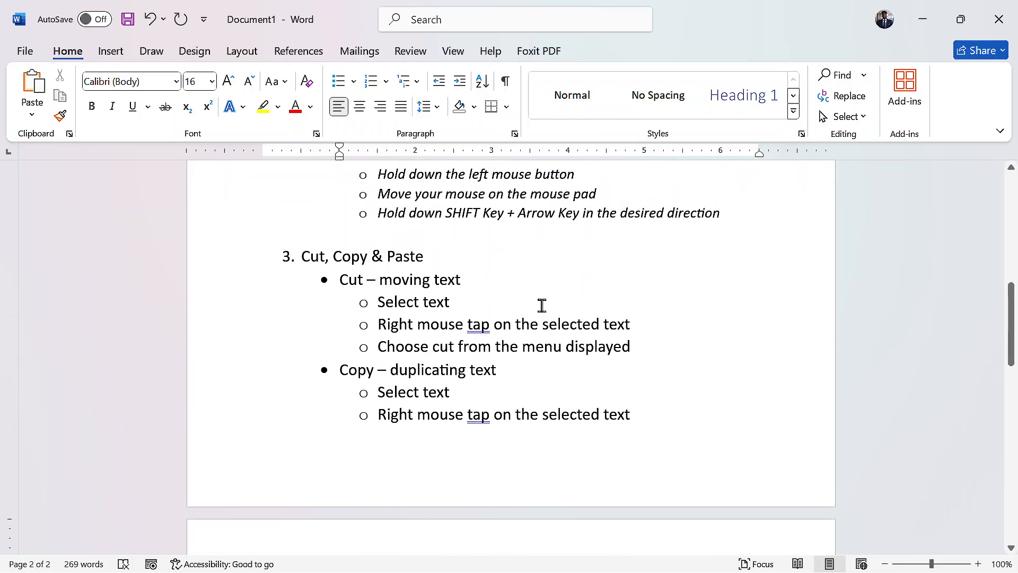
Review the whole outline, from the Module 2 title through the Find & Replace section, checking the wording and list formatting
{"action": "scroll", "coordinate": [542, 305], "scroll_direction": "down", "scroll_amount": 6}
{"action": "scroll", "coordinate": [542, 305], "scroll_direction": "down", "scroll_amount": 3}
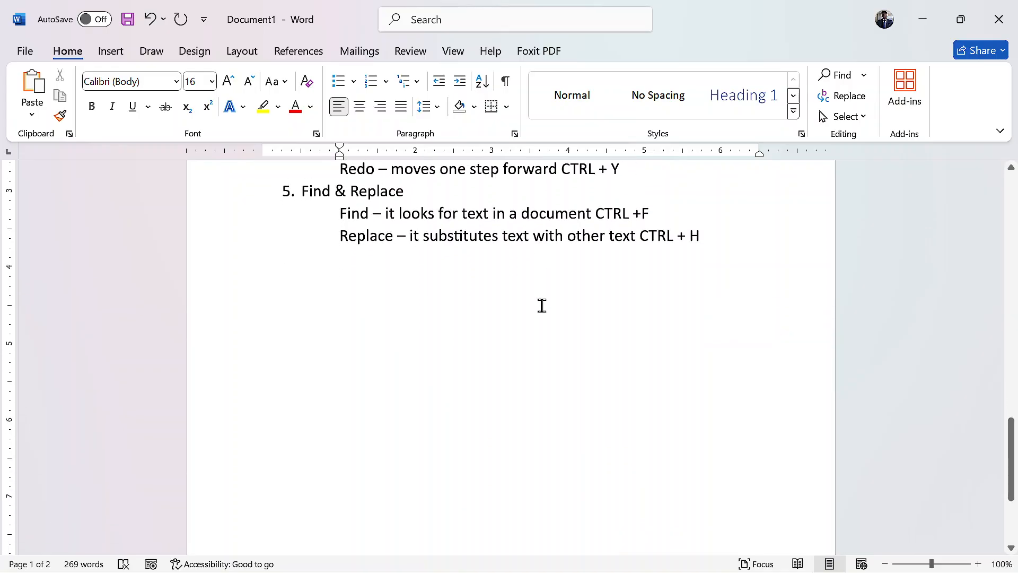
{"action": "scroll", "coordinate": [541, 305], "scroll_direction": "up", "scroll_amount": 6}
{"action": "scroll", "coordinate": [541, 305], "scroll_direction": "up", "scroll_amount": 8}
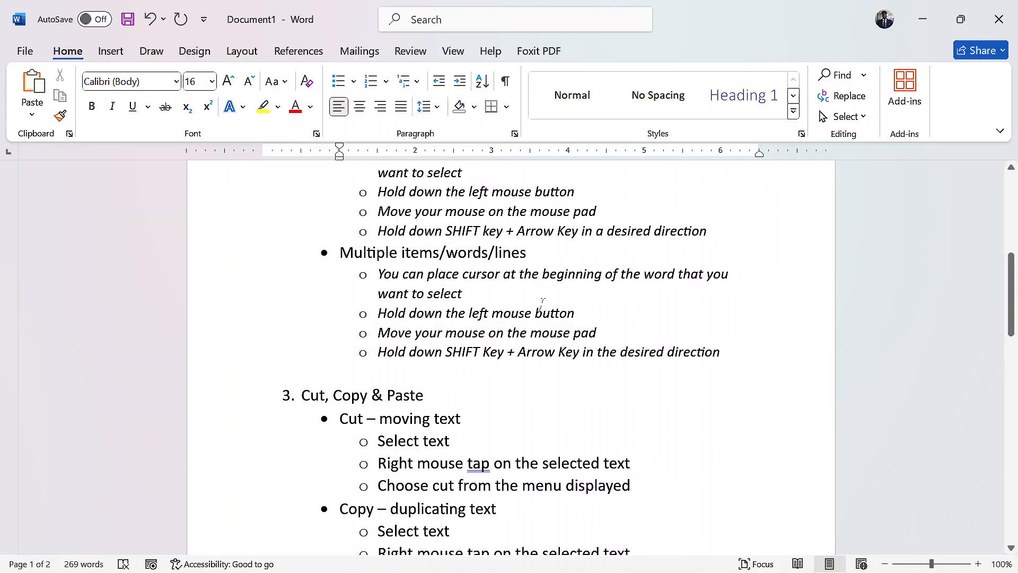
{"action": "scroll", "coordinate": [542, 305], "scroll_direction": "up", "scroll_amount": 7}
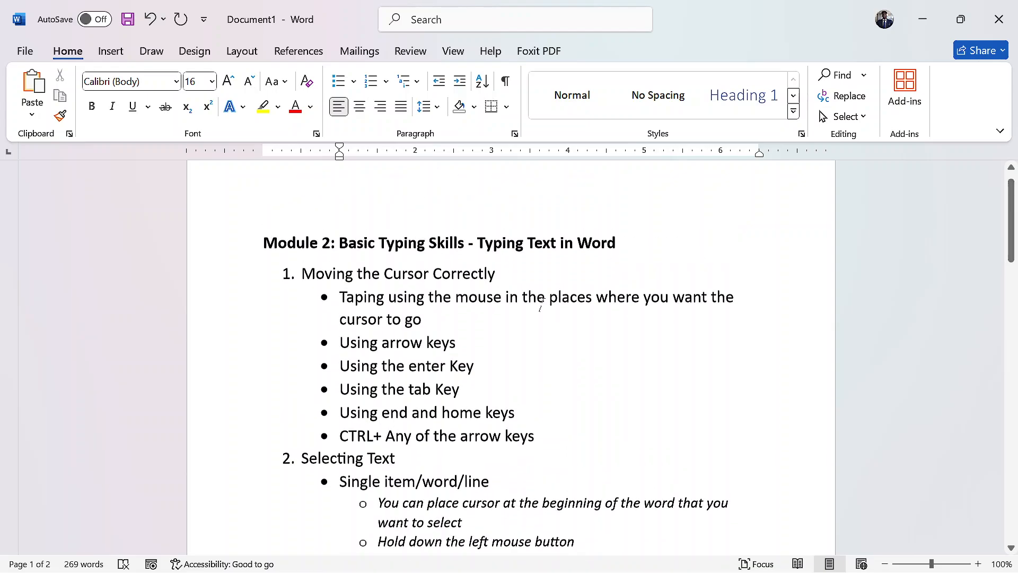
{"action": "scroll", "coordinate": [542, 305], "scroll_direction": "up", "scroll_amount": 2}
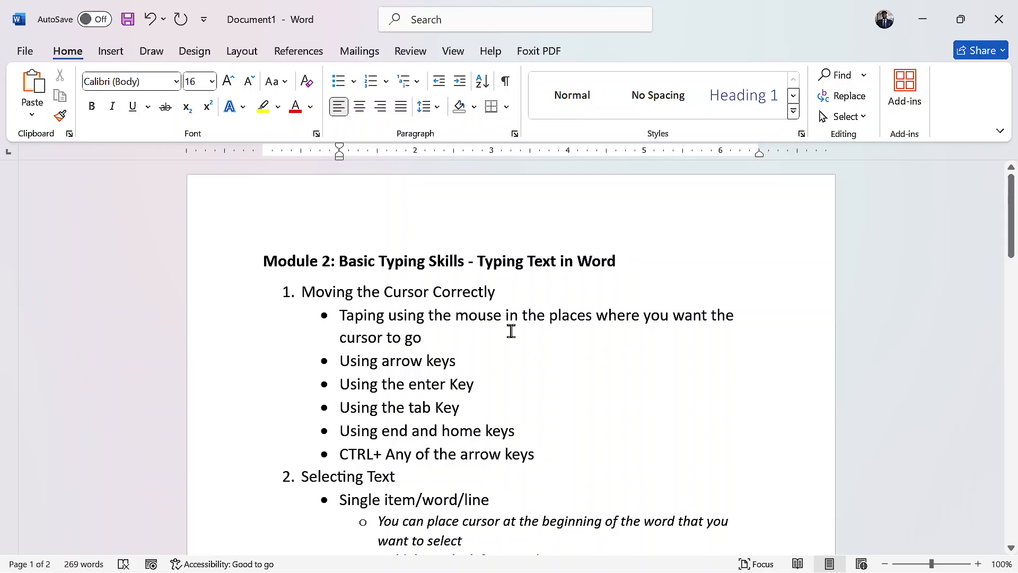
{"action": "scroll", "coordinate": [453, 422], "scroll_direction": "down", "scroll_amount": 3}
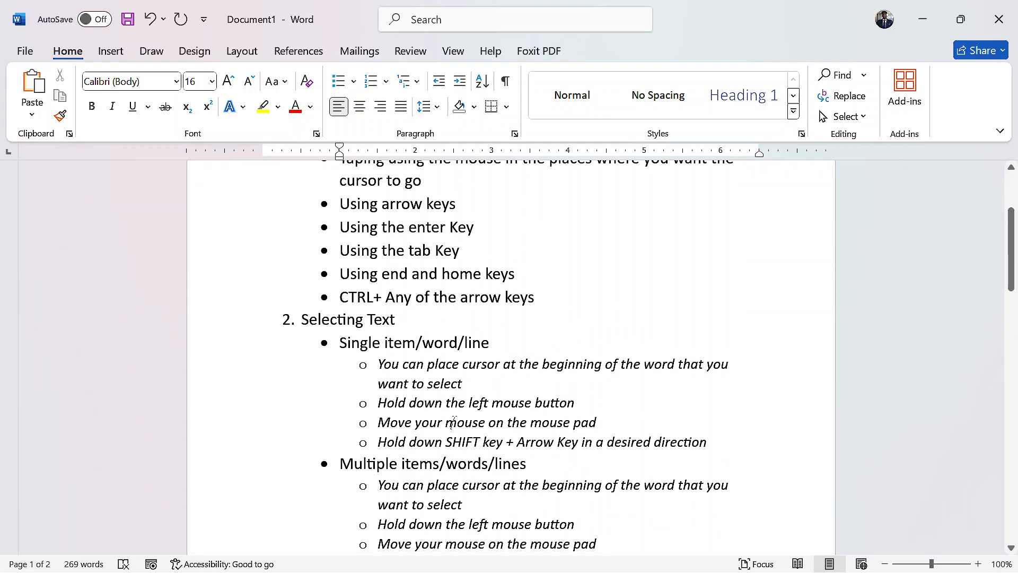
{"action": "scroll", "coordinate": [454, 423], "scroll_direction": "down", "scroll_amount": 6}
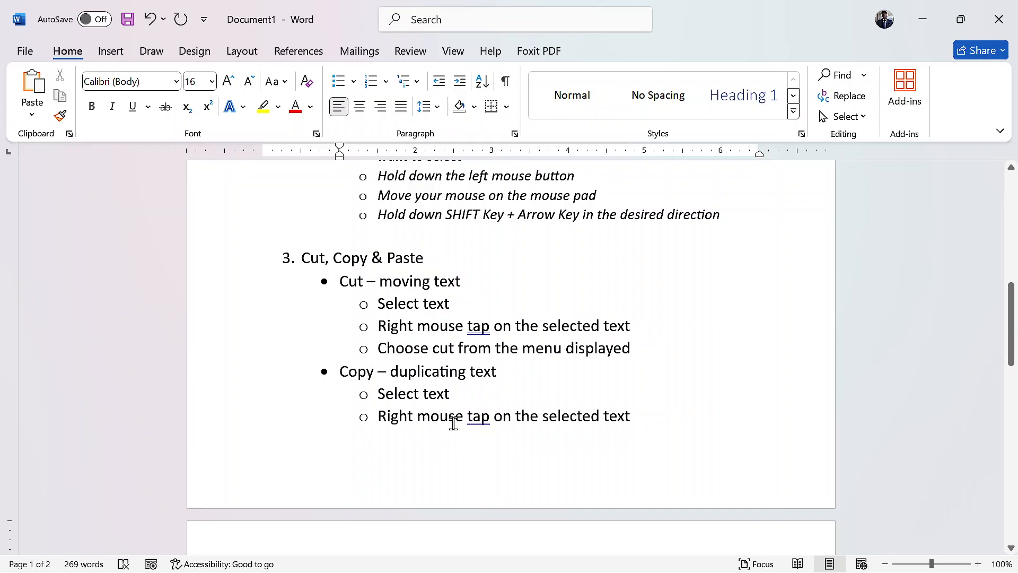
{"action": "scroll", "coordinate": [440, 447], "scroll_direction": "down", "scroll_amount": 9}
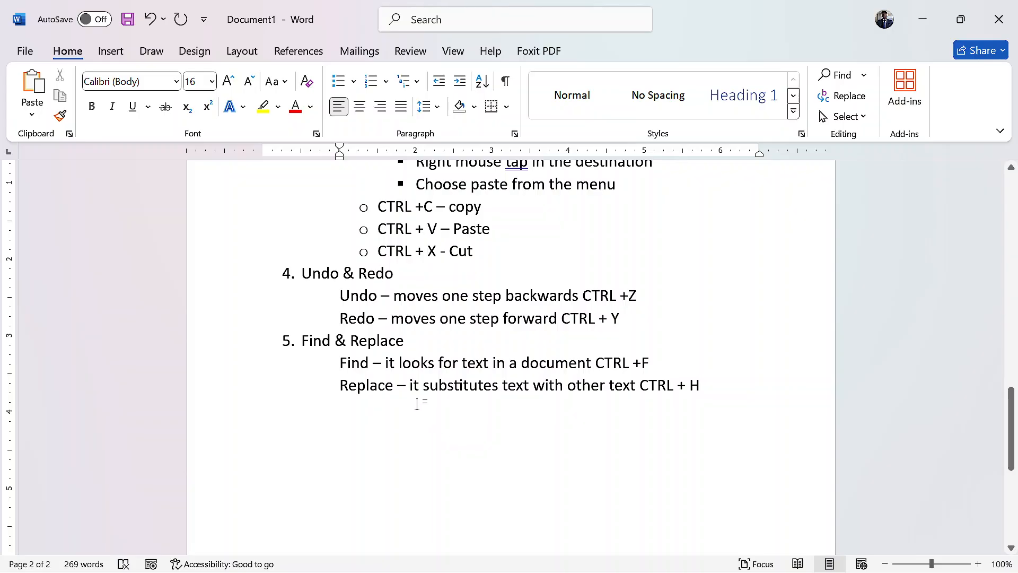
Apply hollow-circle bullets to the Undo and Redo lines in section 4 and the Find and Replace lines in section 5
{"action": "left_click_drag", "start_coordinate": [339, 296], "coordinate": [644, 309]}
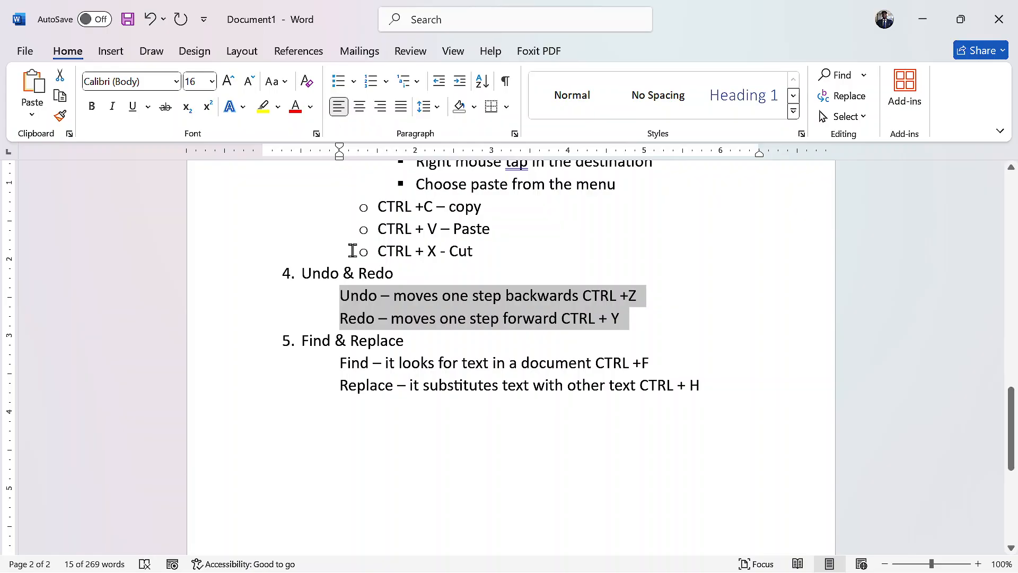
{"action": "left_click", "coordinate": [340, 82]}
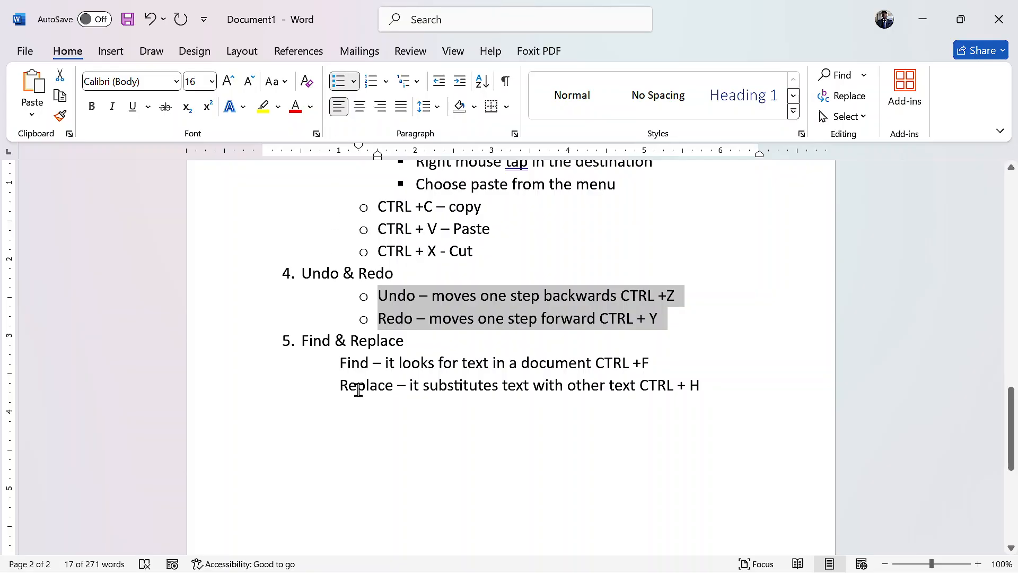
{"action": "left_click_drag", "start_coordinate": [346, 366], "coordinate": [707, 403]}
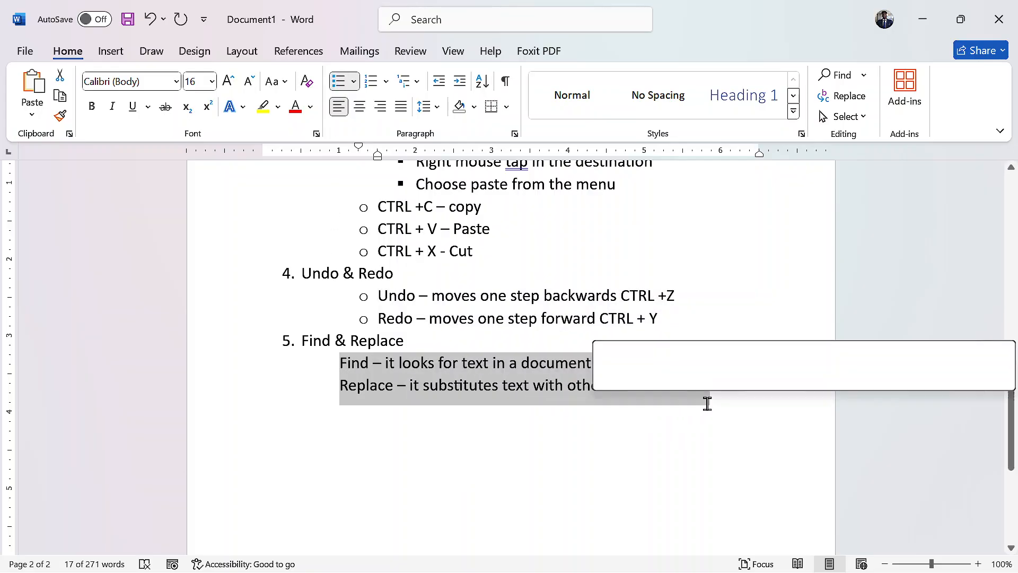
{"action": "left_click", "coordinate": [339, 82]}
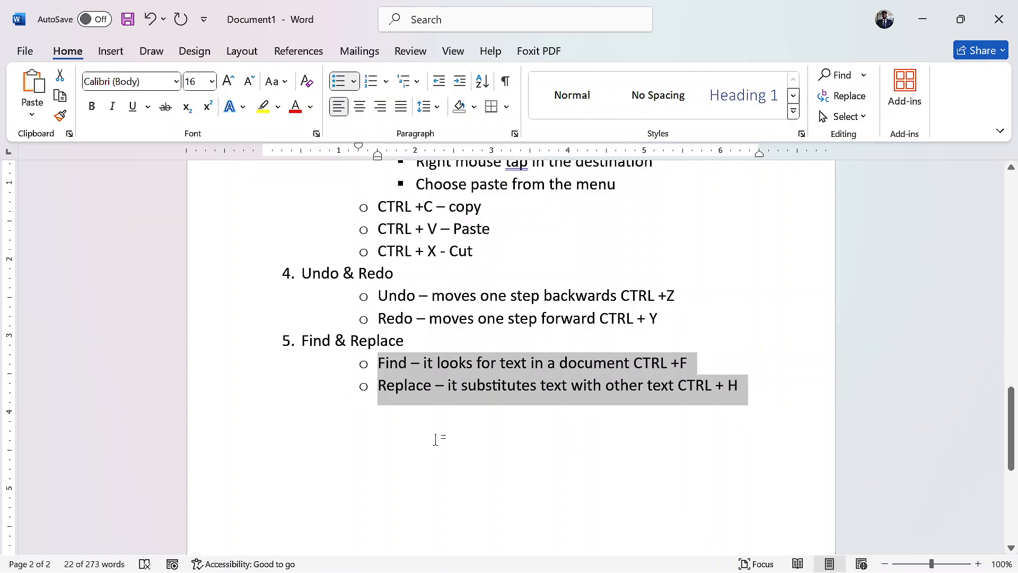
{"action": "left_click", "coordinate": [443, 444]}
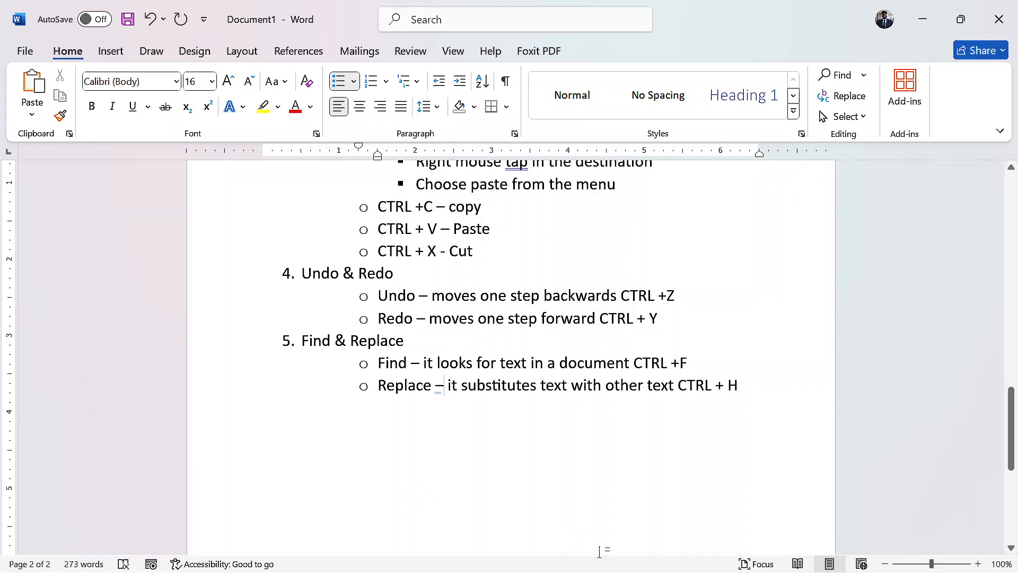
{"action": "left_click", "coordinate": [710, 553]}
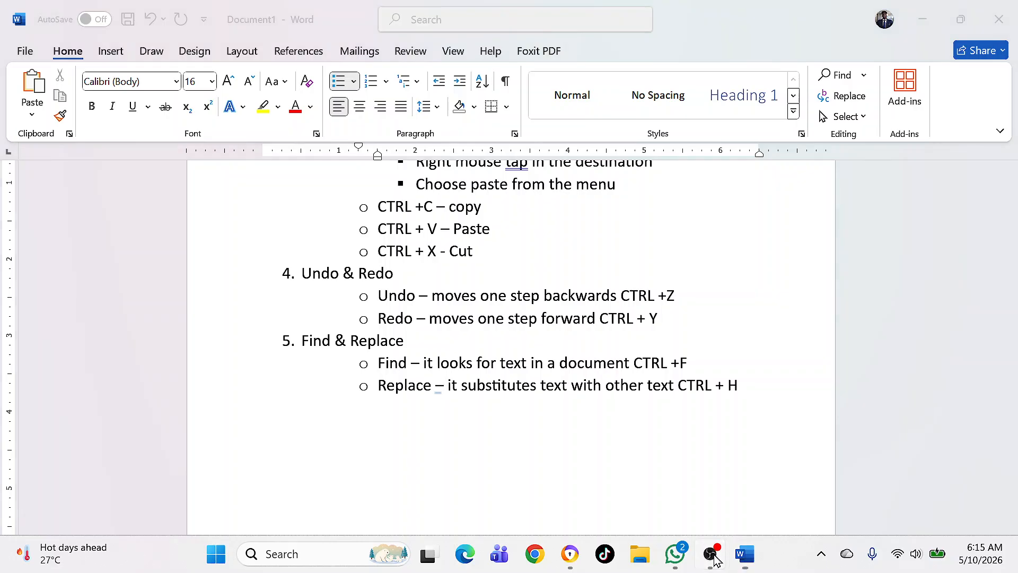